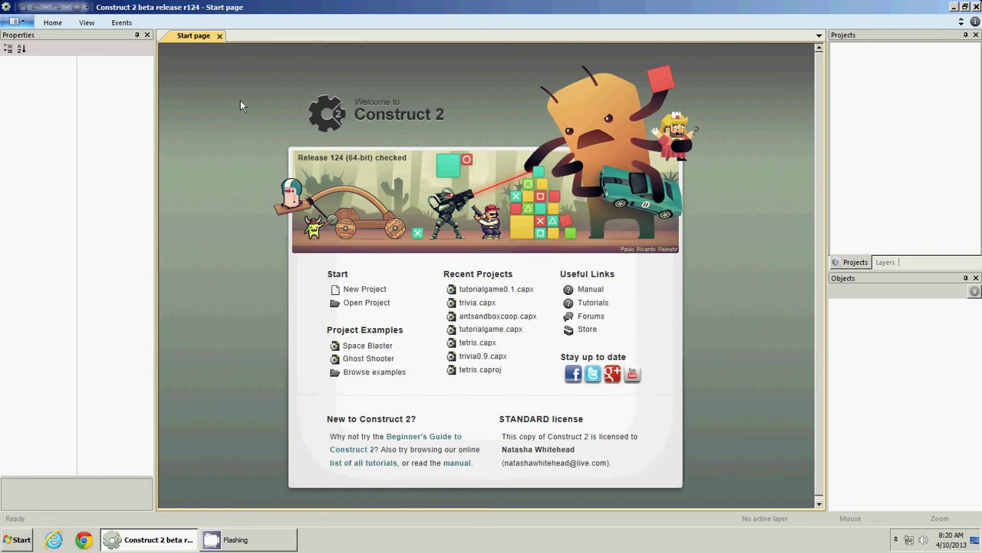
# Open the recent project tutorialgame0.1
pyautogui.click(380, 307)
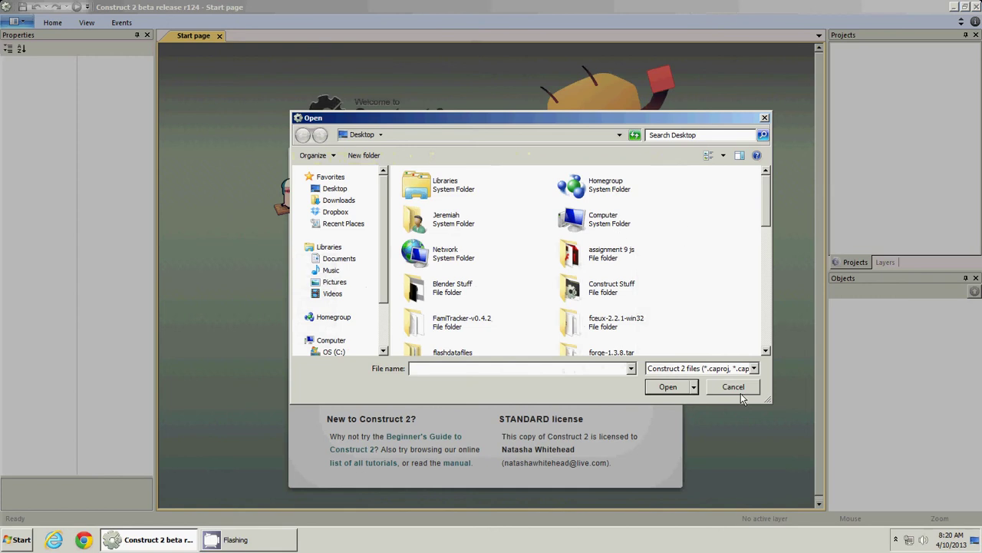
pyautogui.click(740, 390)
pyautogui.click(14, 22)
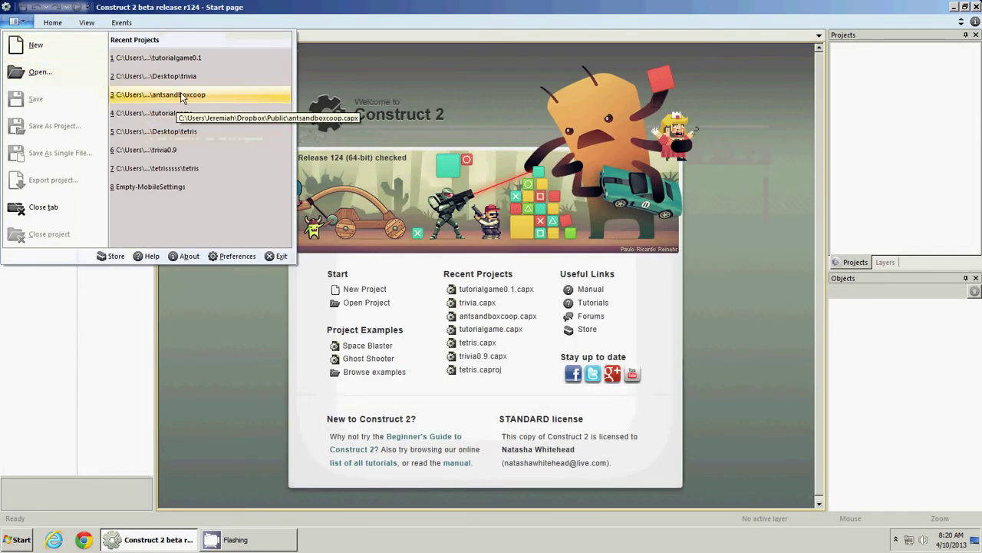
pyautogui.click(196, 59)
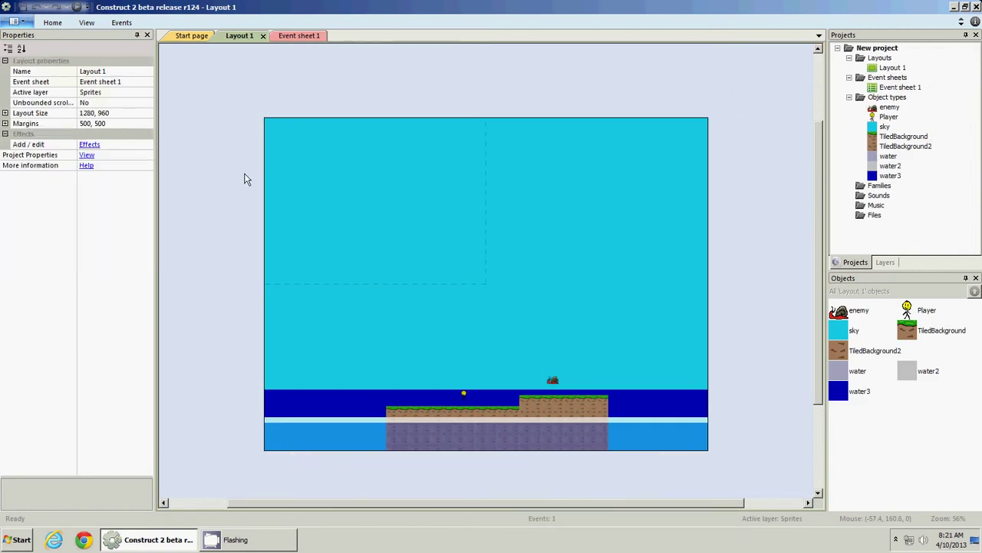
# Close the start page and show Layout 1
pyautogui.click(191, 36)
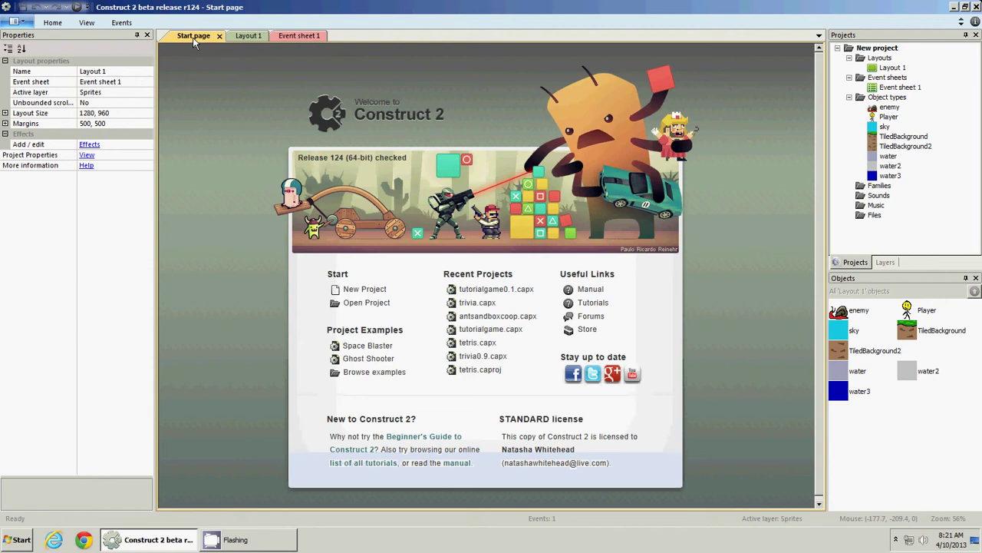
pyautogui.click(218, 36)
pyautogui.click(189, 36)
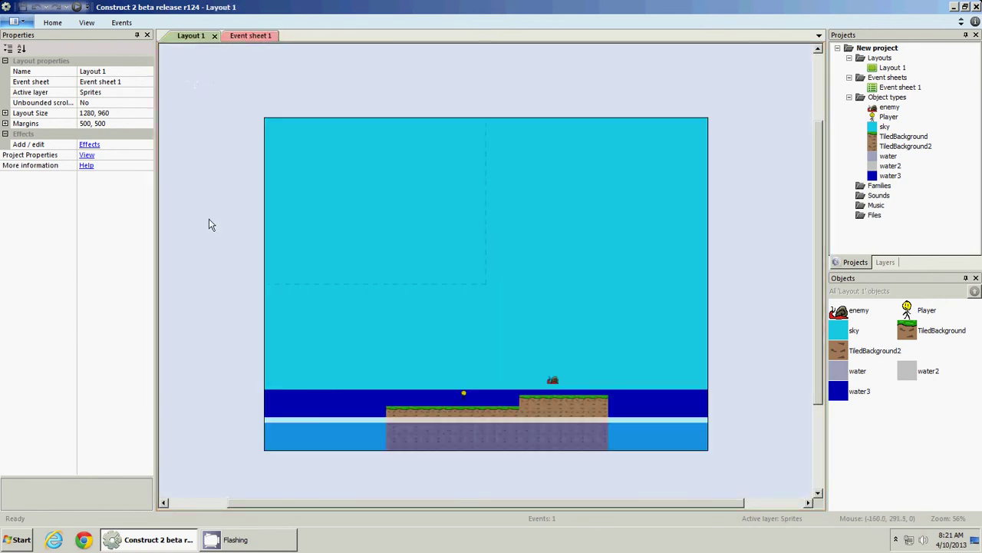
pyautogui.click(235, 39)
pyautogui.click(192, 39)
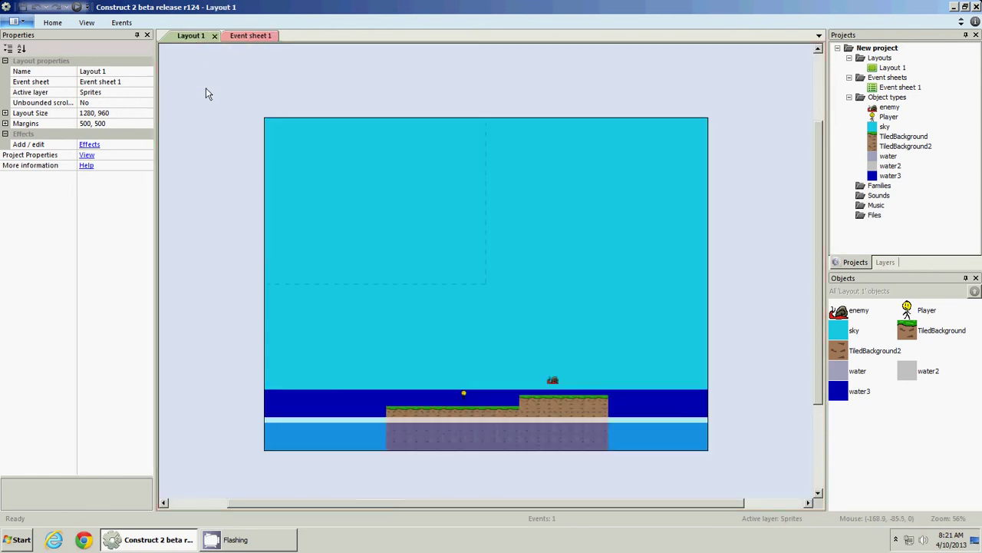
# Add a new layout without its own event sheet and assign Event sheet 1 to it
pyautogui.rightClick(864, 59)
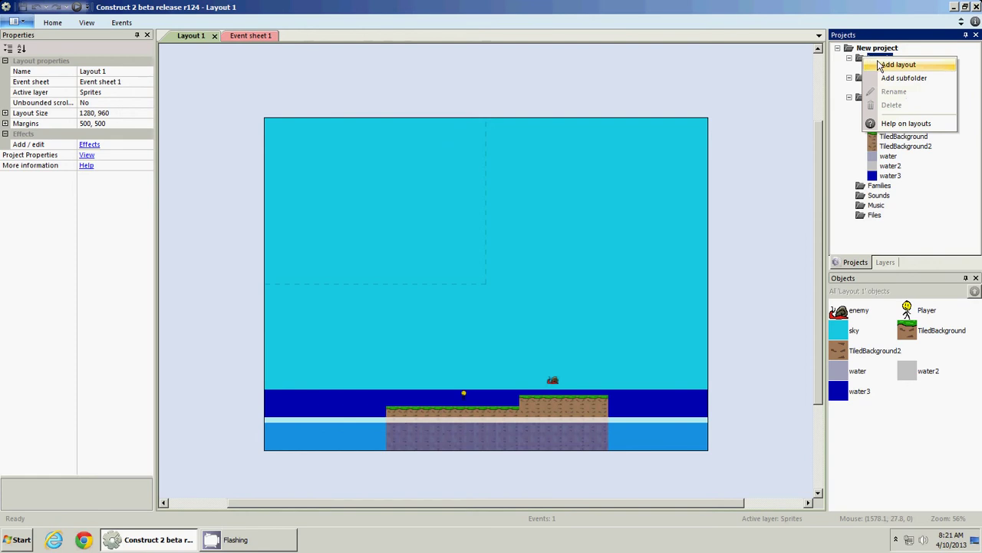
pyautogui.click(894, 64)
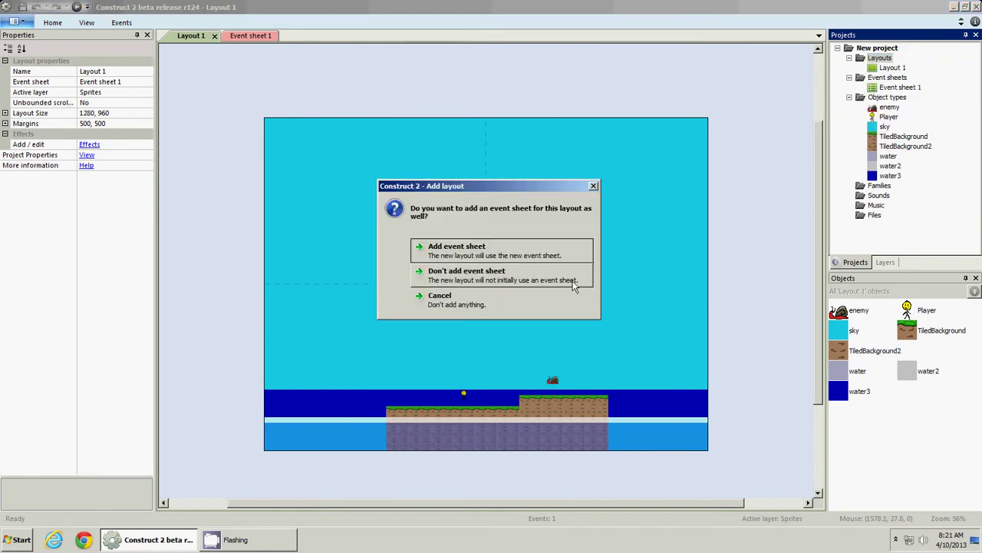
pyautogui.click(574, 282)
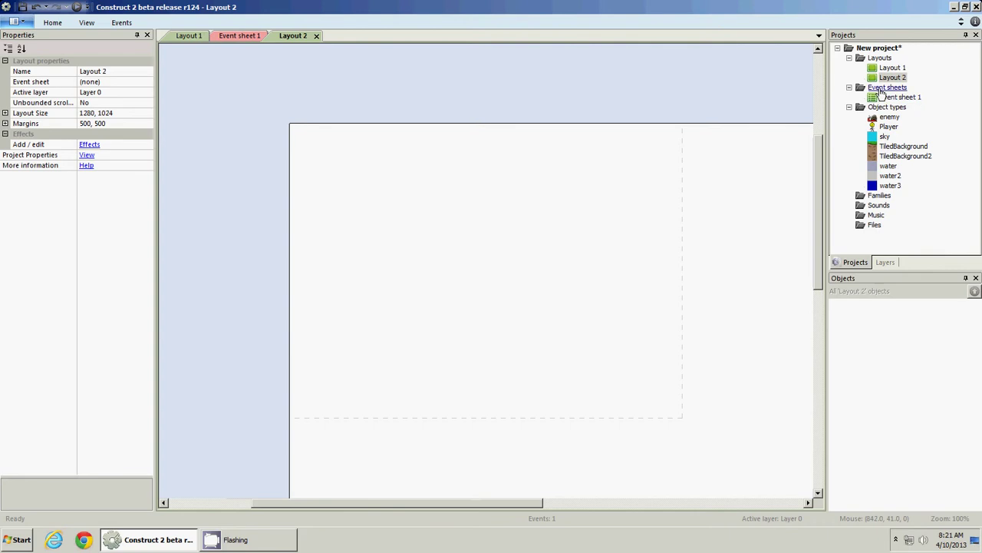
pyautogui.click(891, 78)
pyautogui.click(151, 80)
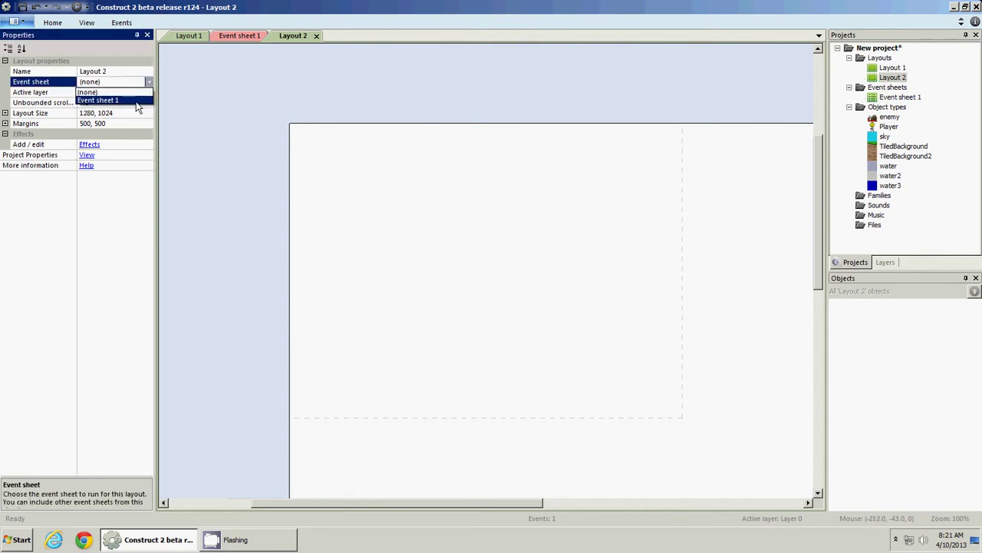
pyautogui.click(139, 100)
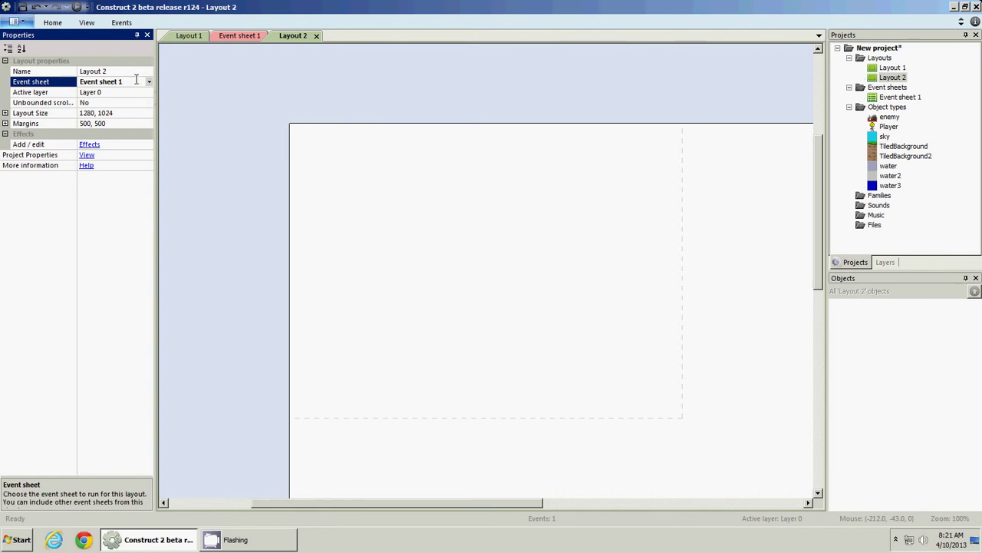
# Check the events in Event sheet 1, and rename the new Layout 2 as stage1
pyautogui.click(238, 37)
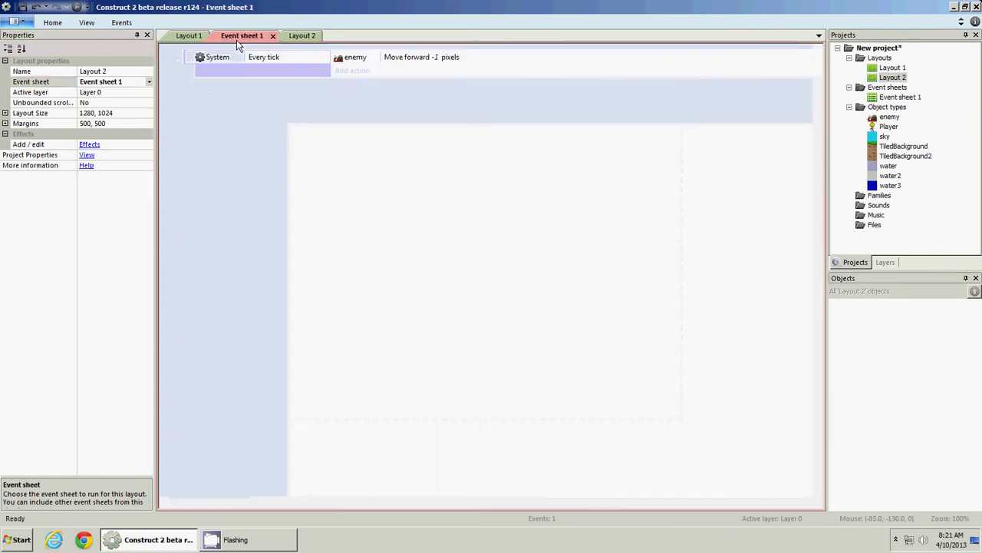
pyautogui.click(300, 35)
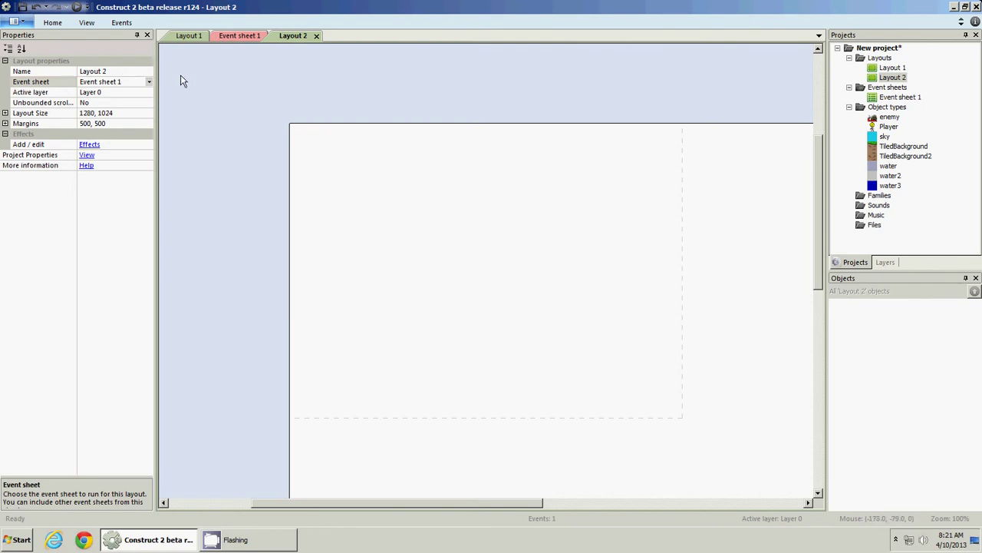
pyautogui.click(141, 72)
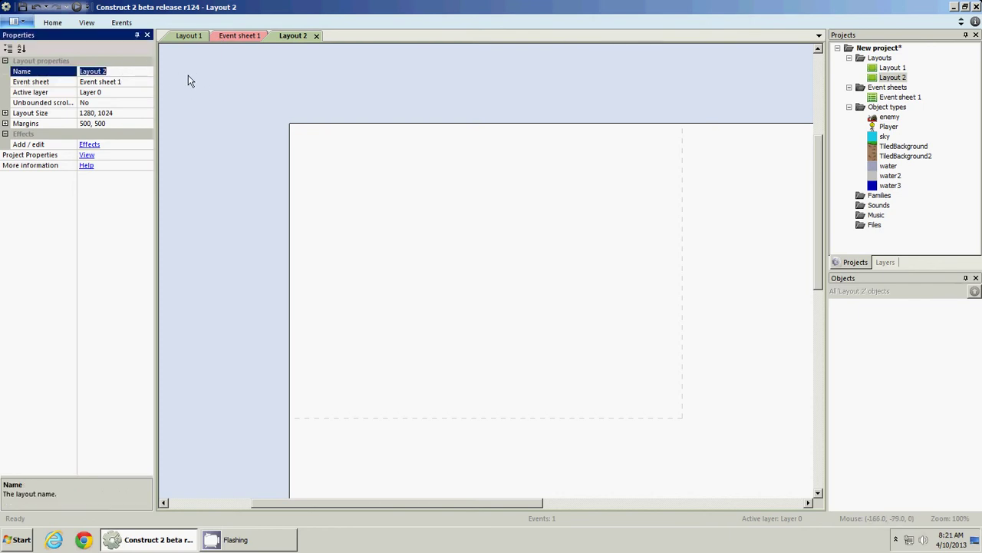
pyautogui.write('stage1')
pyautogui.press('Return')
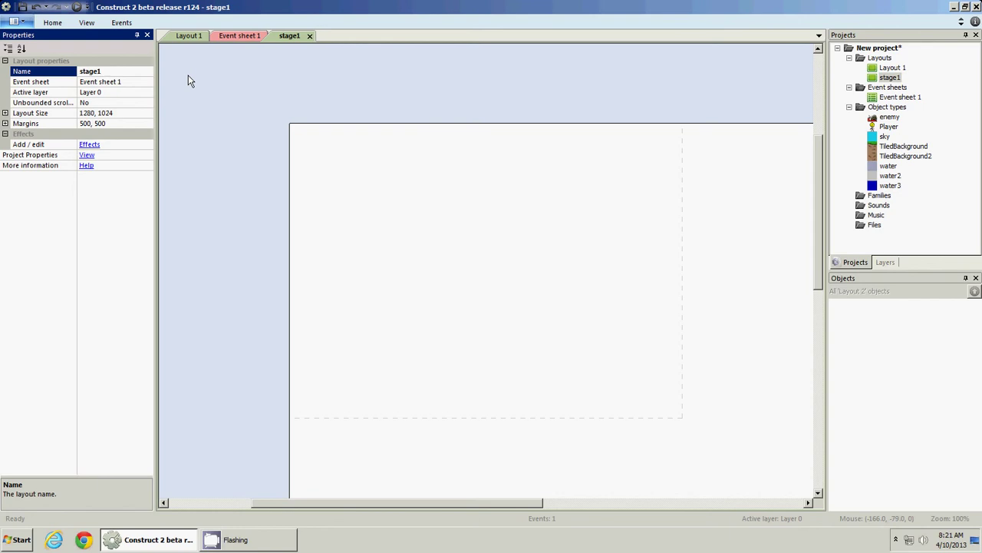
# Add another layout after stage1 without a new event sheet and link it to Event sheet 1
pyautogui.rightClick(879, 58)
pyautogui.click(890, 68)
pyautogui.click(443, 287)
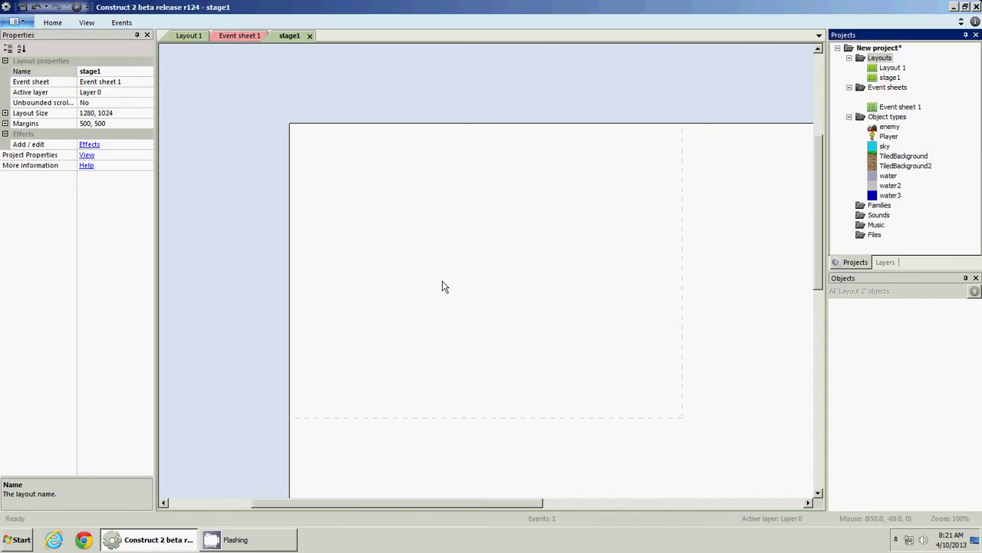
pyautogui.click(148, 81)
pyautogui.click(146, 98)
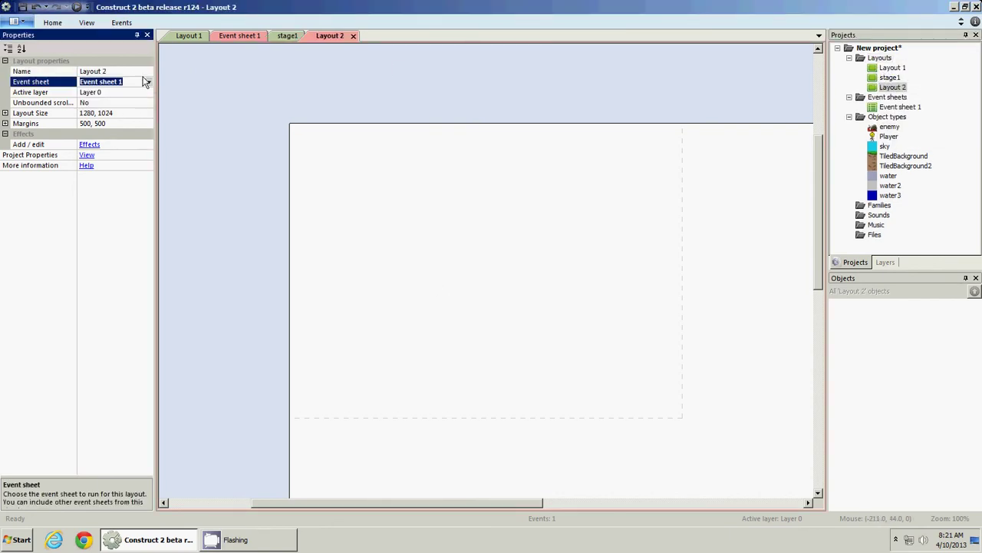
# Rename the newly added layout as stage2
pyautogui.click(151, 72)
pyautogui.write('st')
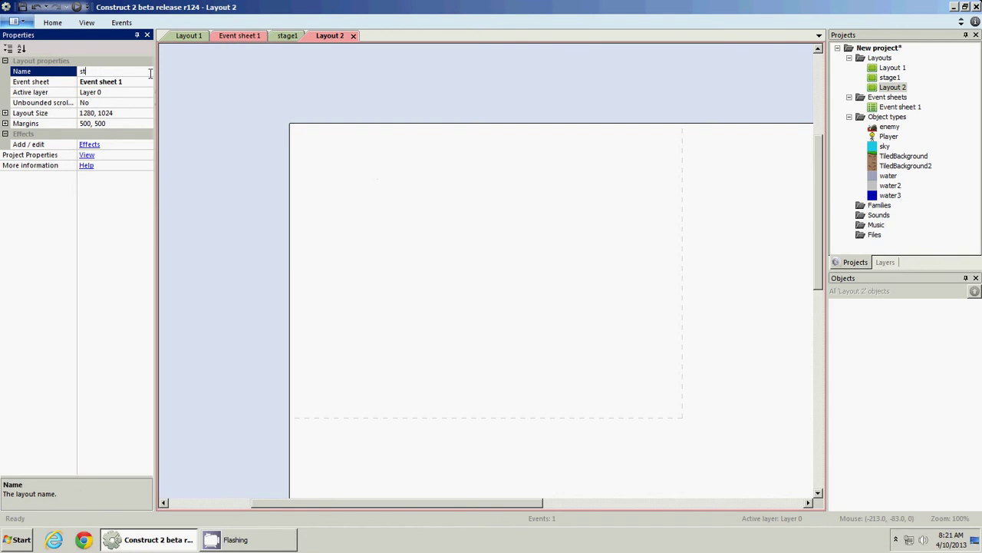
pyautogui.write('age2')
pyautogui.press('Return')
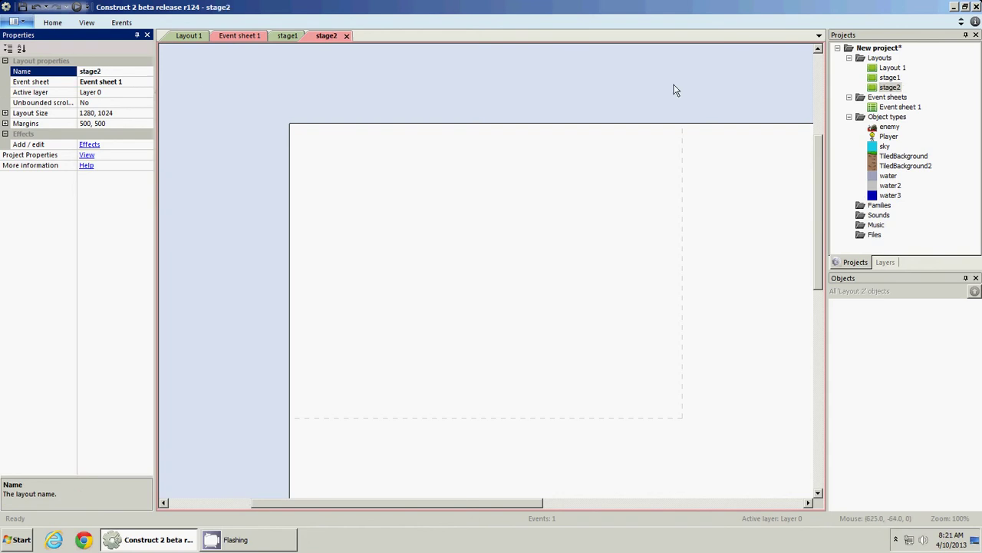
pyautogui.rightClick(873, 61)
pyautogui.rightClick(873, 59)
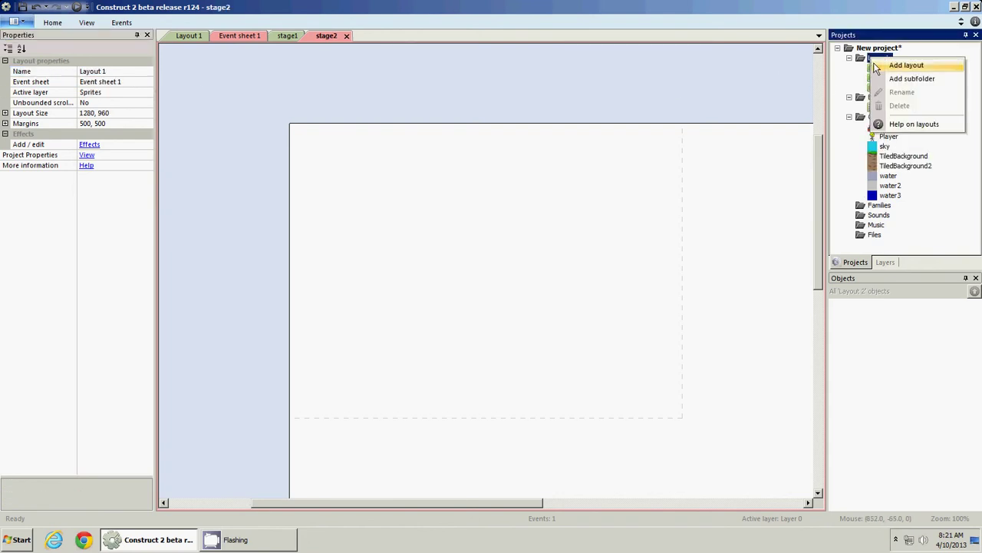
pyautogui.click(940, 51)
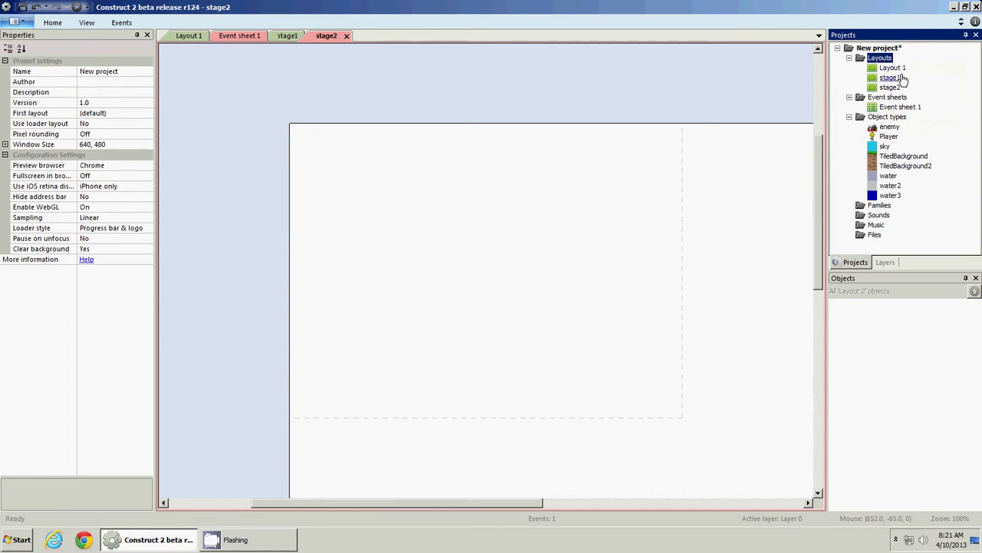
# Rename the original Layout 1 as stage3 and move it below stage2 in the project's layouts
pyautogui.click(903, 68)
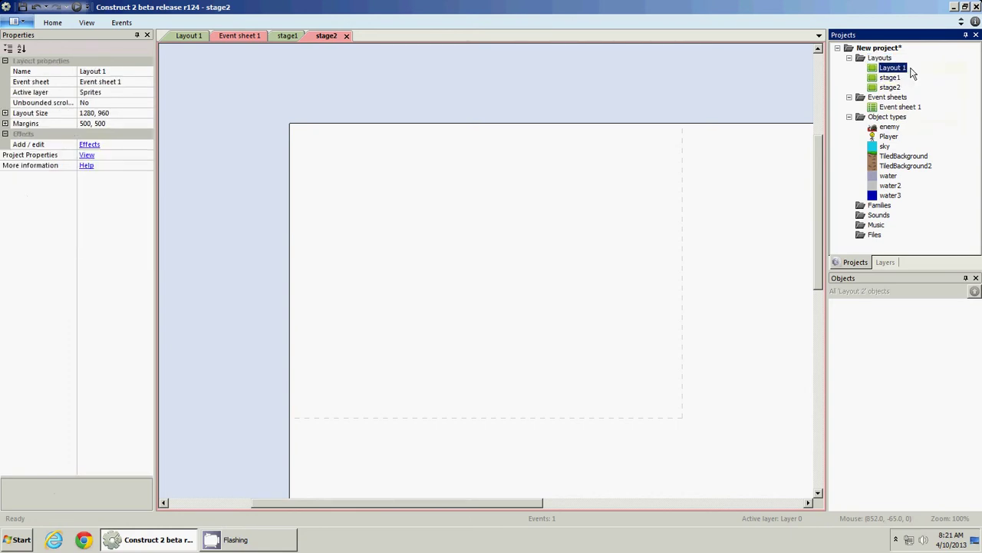
pyautogui.click(150, 70)
pyautogui.write('s')
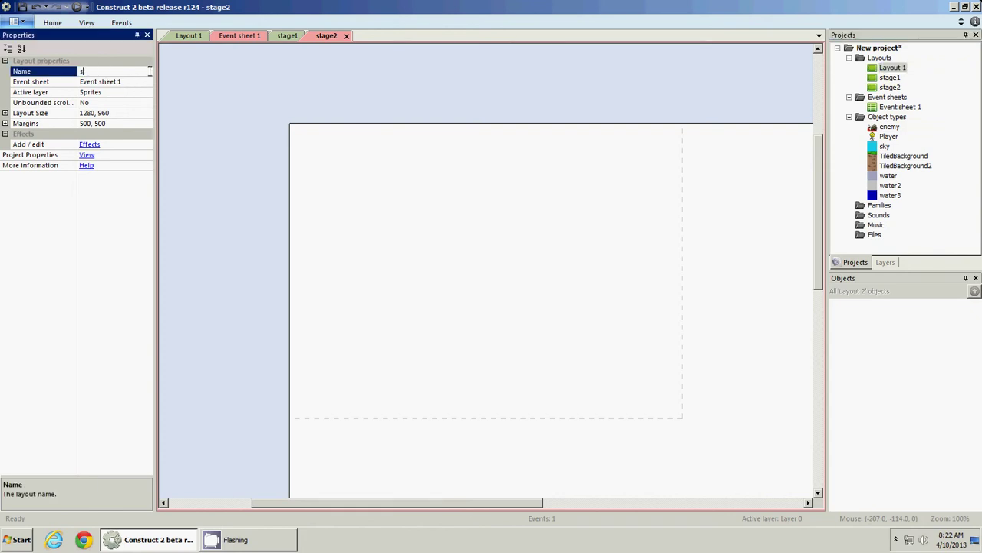
pyautogui.write('tage3')
pyautogui.press('Return')
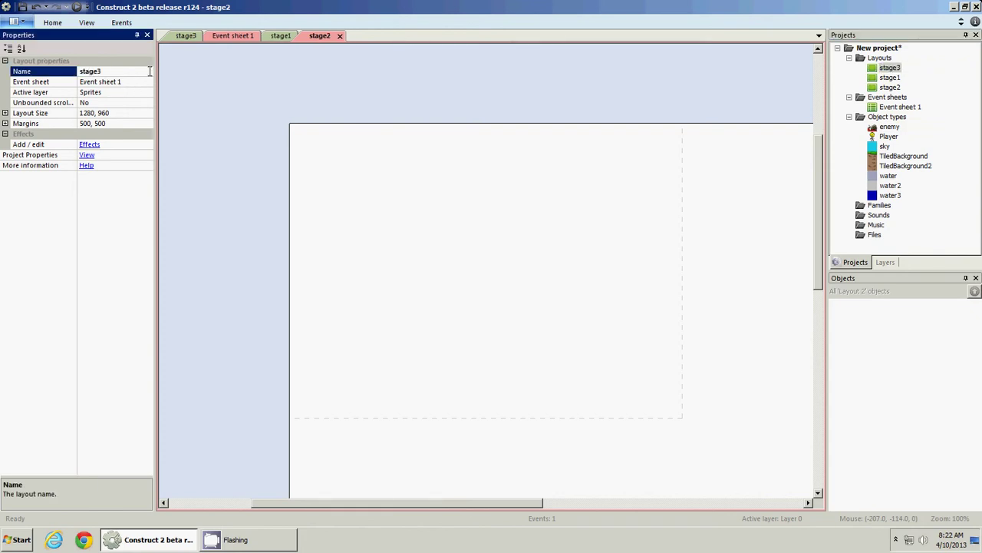
pyautogui.moveTo(891, 68); pyautogui.dragTo(897, 93)
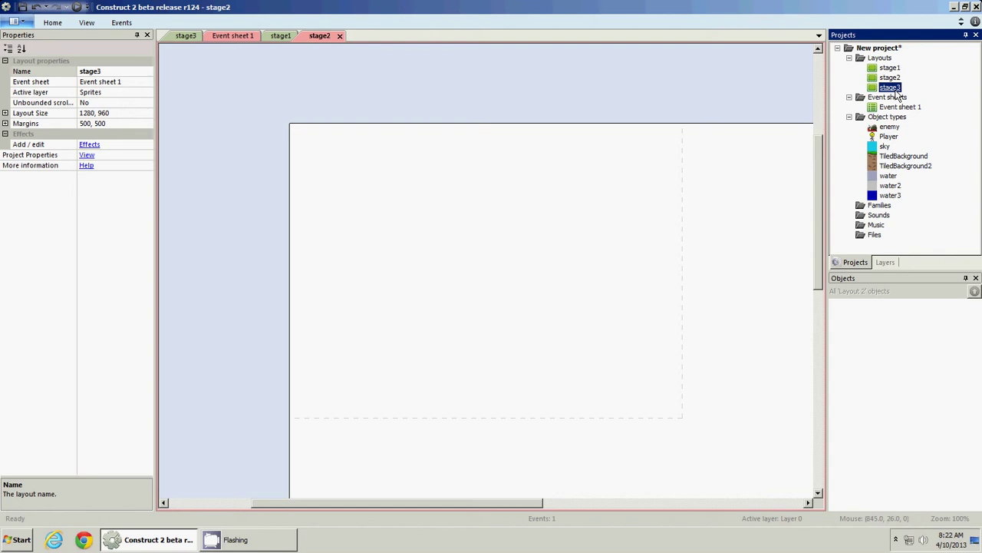
# Add a fourth layout without a new event sheet and set its event sheet to Event sheet 1
pyautogui.rightClick(895, 88)
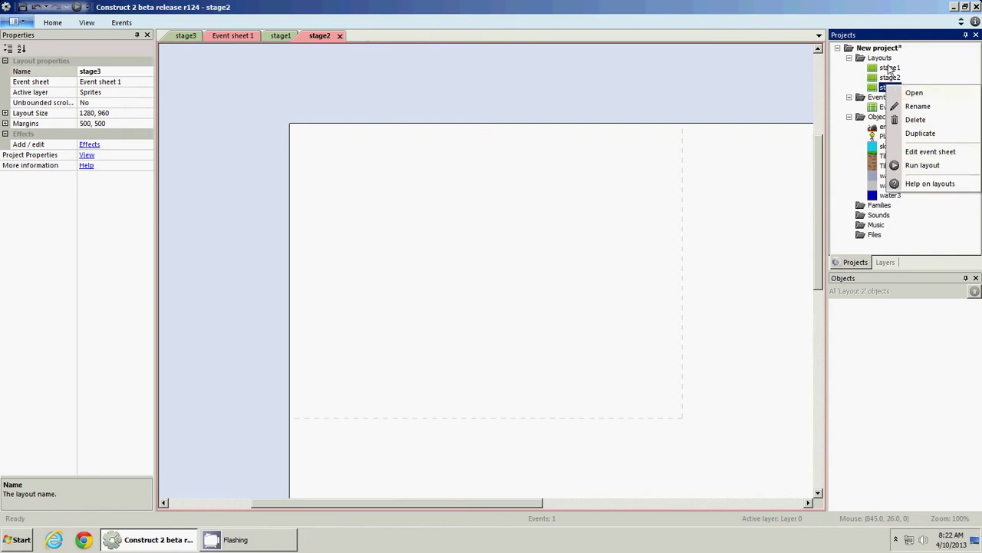
pyautogui.rightClick(883, 60)
pyautogui.click(910, 66)
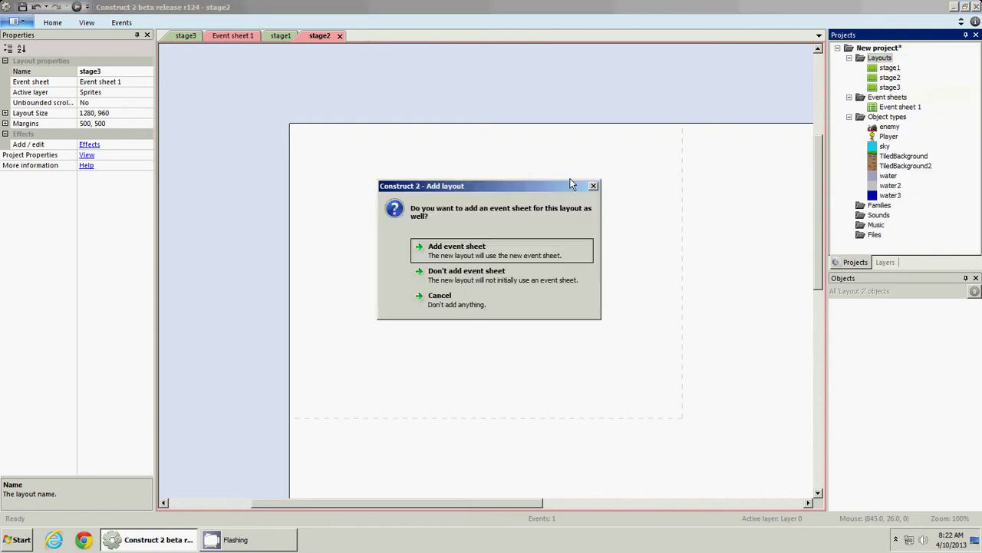
pyautogui.click(510, 277)
pyautogui.click(136, 83)
pyautogui.click(134, 99)
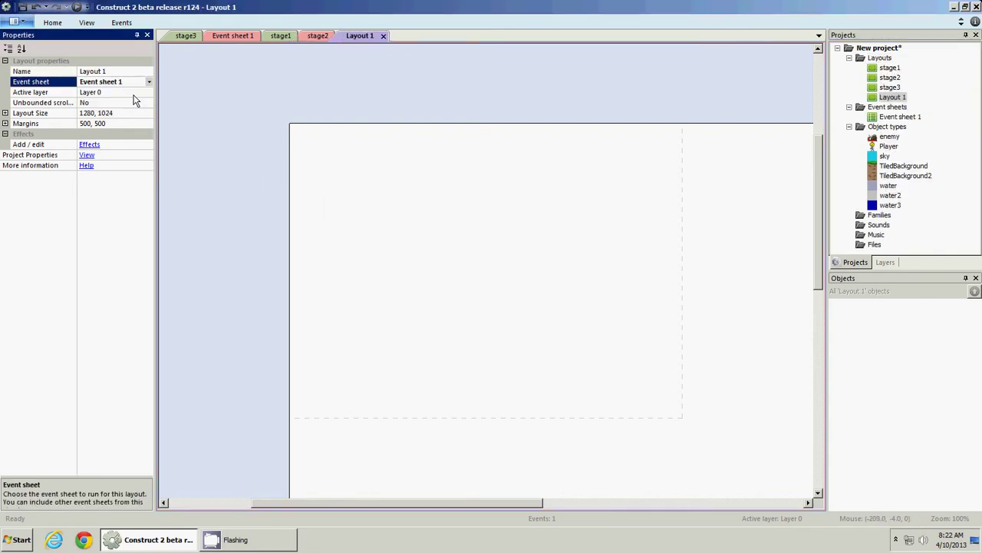
# Rename the fourth layout as stage4
pyautogui.click(136, 72)
pyautogui.write('stage')
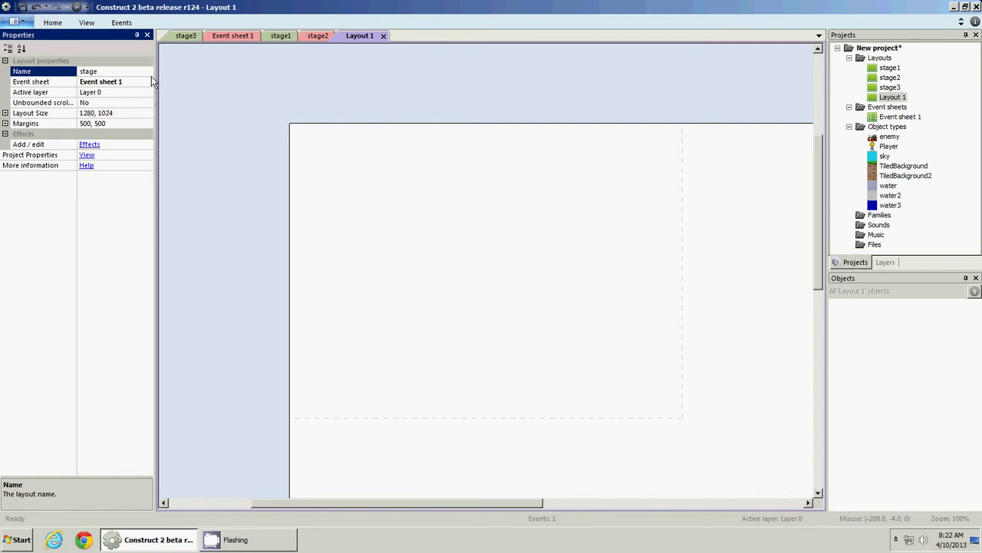
pyautogui.write('4')
pyautogui.press('Return')
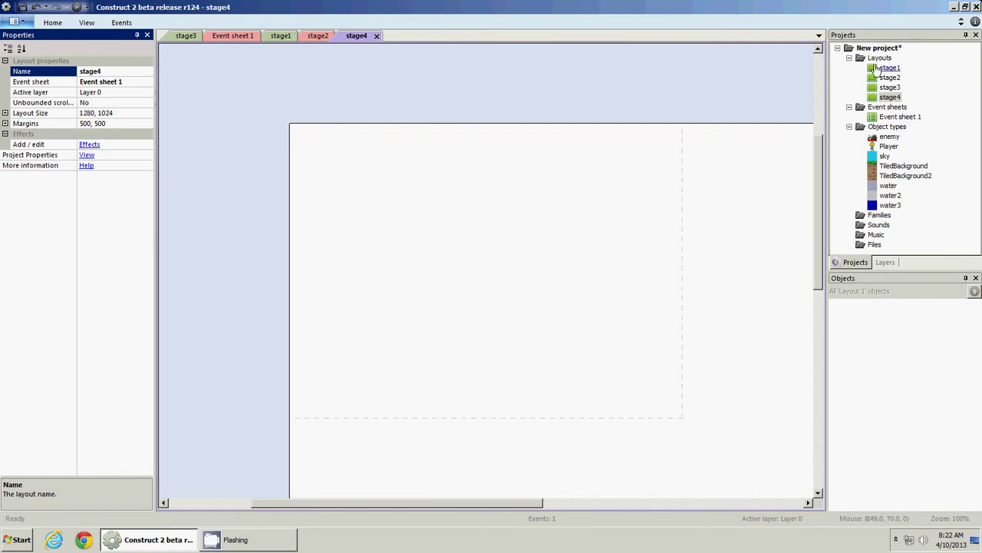
# Reorder the open documents so that stage3 sits between stage2 and stage4
pyautogui.click(889, 88)
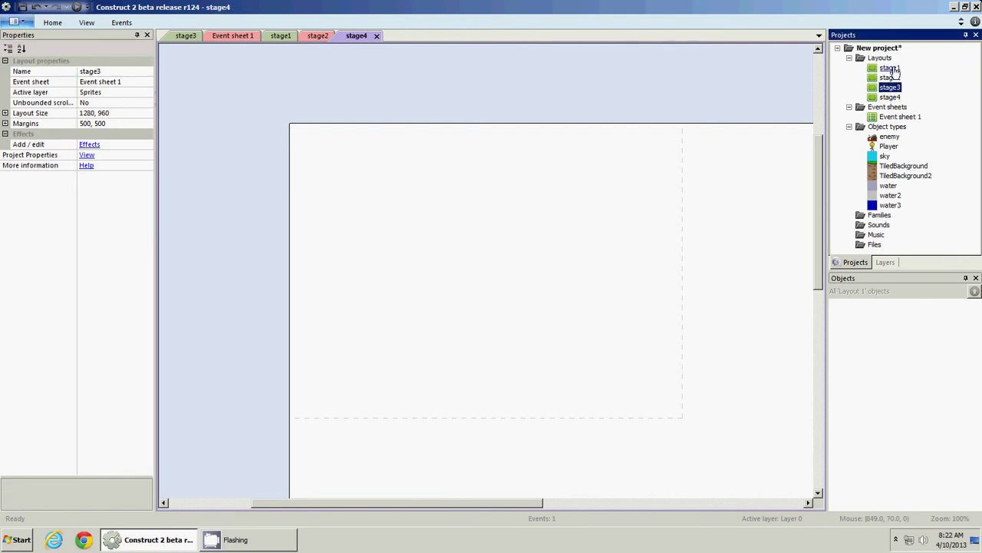
pyautogui.click(890, 68)
pyautogui.click(890, 88)
pyautogui.moveTo(185, 35); pyautogui.dragTo(320, 42)
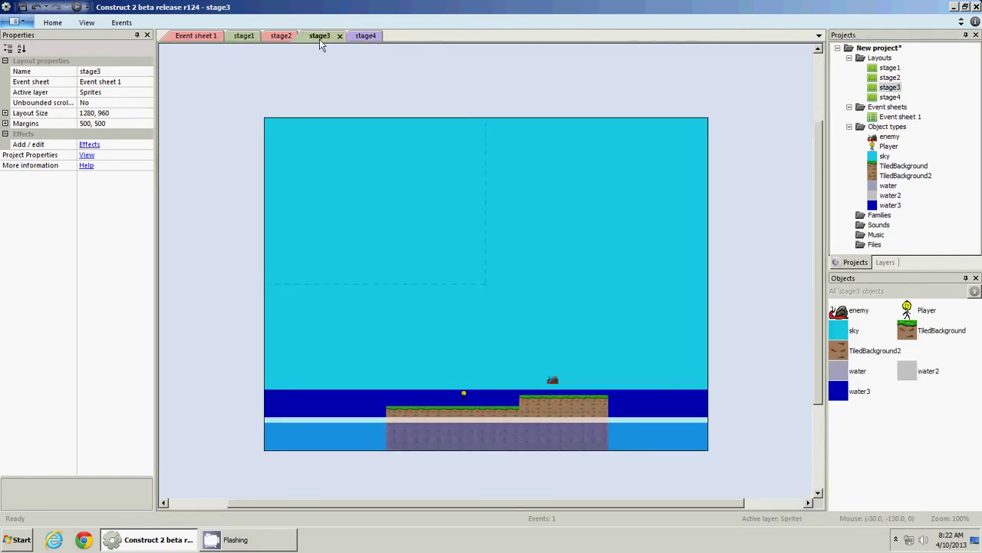
# Look through the stage1 to stage4 layouts in order and return to Event sheet 1
pyautogui.click(217, 43)
pyautogui.click(253, 36)
pyautogui.click(290, 36)
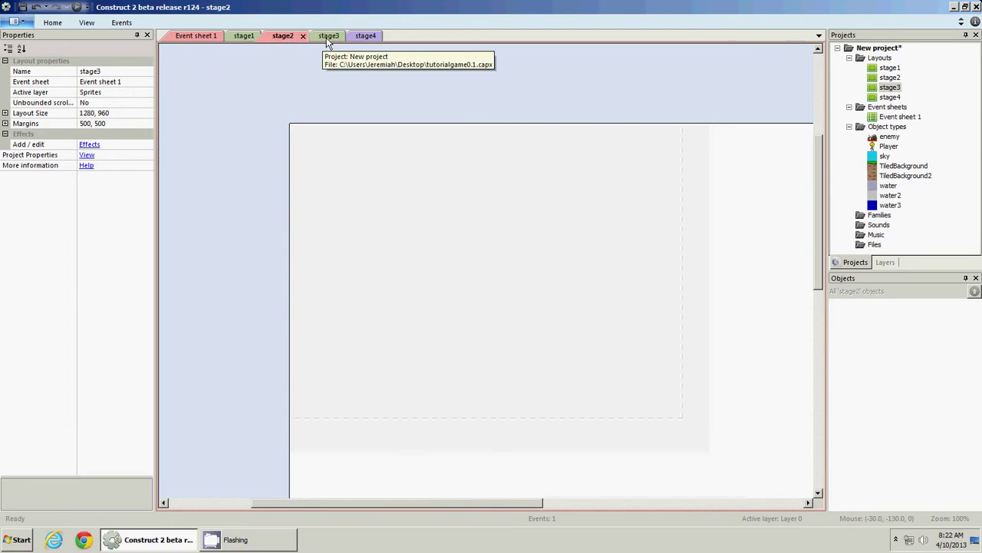
pyautogui.click(328, 36)
pyautogui.click(364, 38)
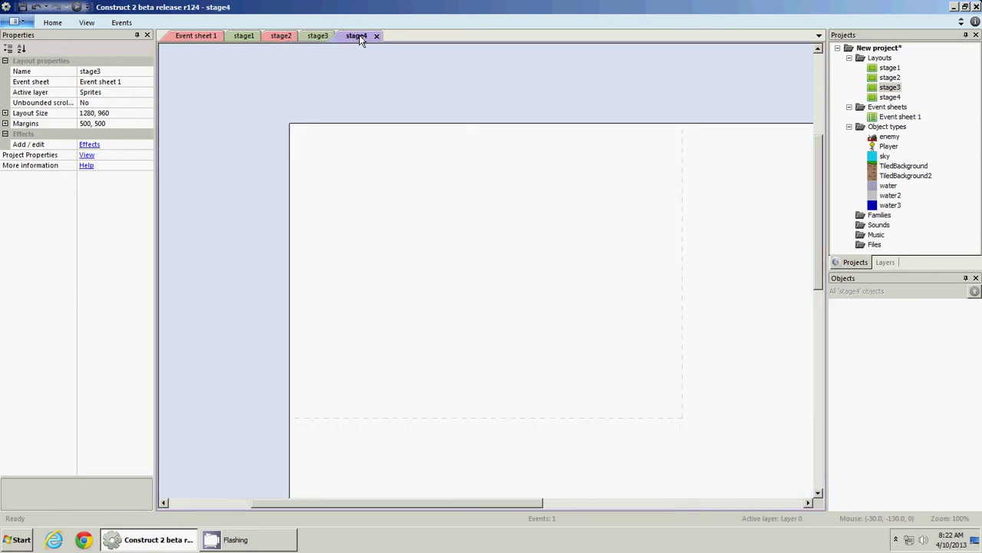
pyautogui.click(192, 36)
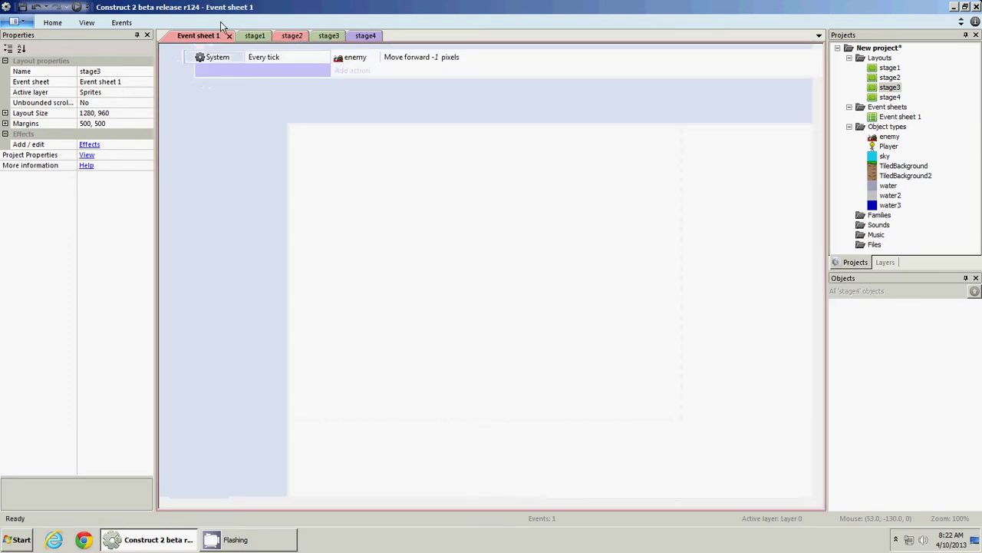
# Add a fifth layout without a new event sheet and name it stageselection
pyautogui.rightClick(875, 60)
pyautogui.click(898, 70)
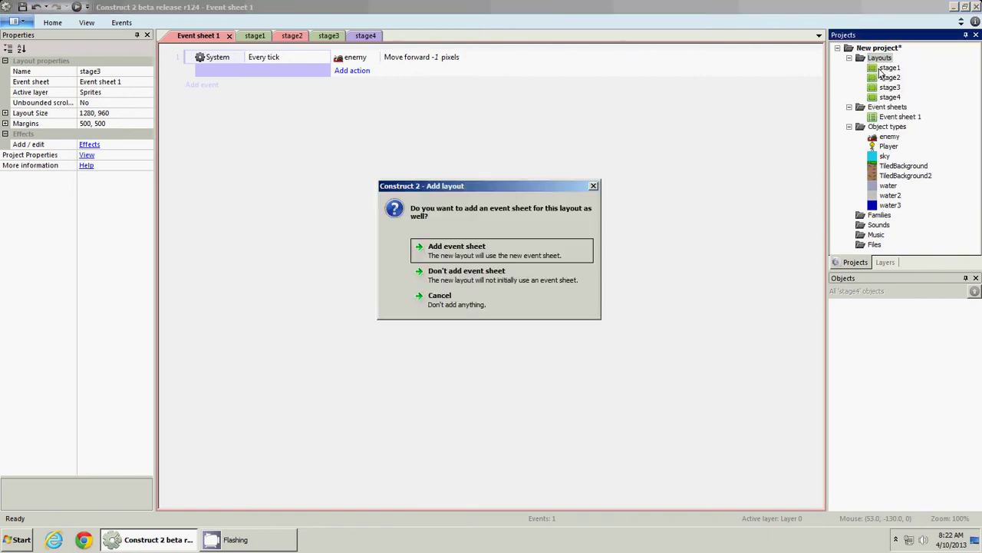
pyautogui.click(491, 282)
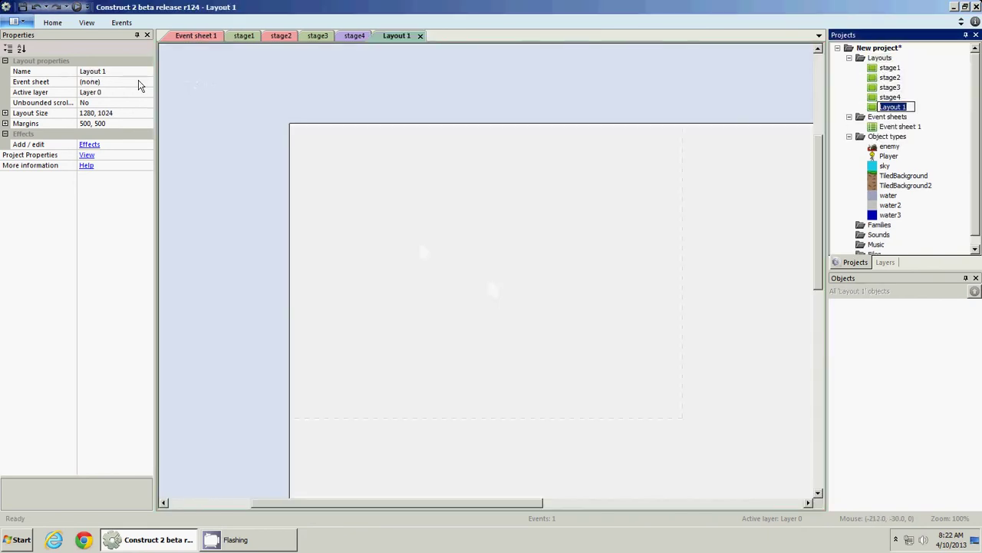
pyautogui.click(131, 72)
pyautogui.write('s')
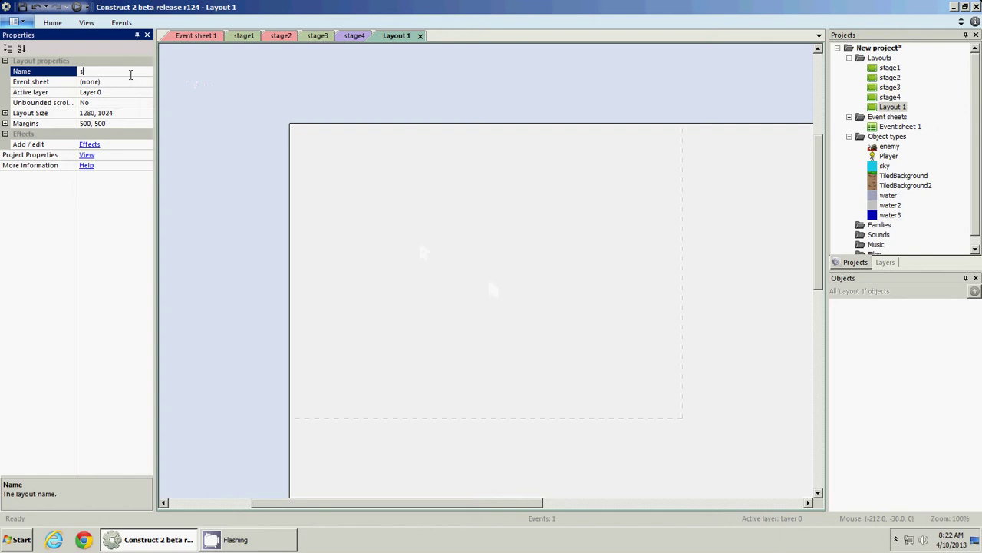
pyautogui.write('tageselection')
pyautogui.press('Return')
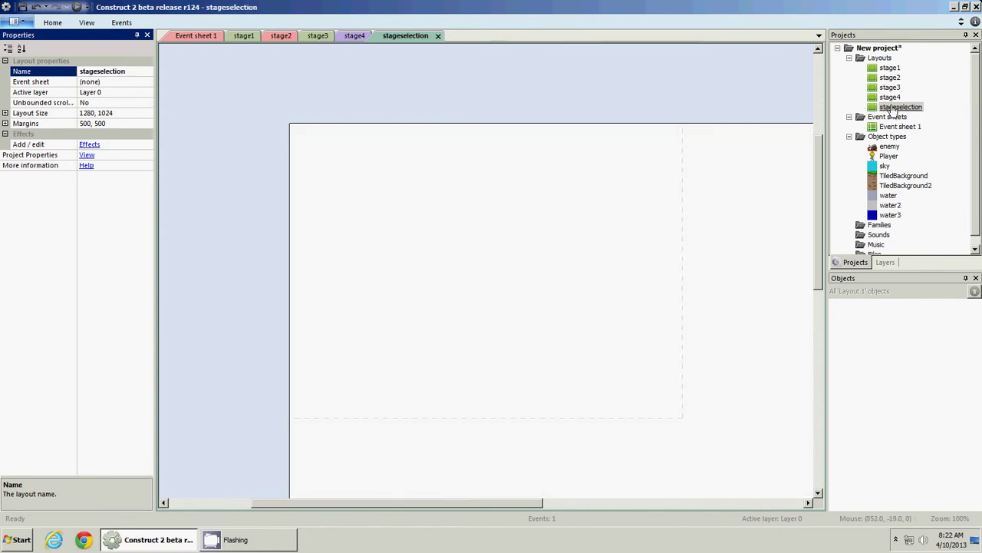
# Set the stageselection layout's size to 640, 480
pyautogui.click(130, 113)
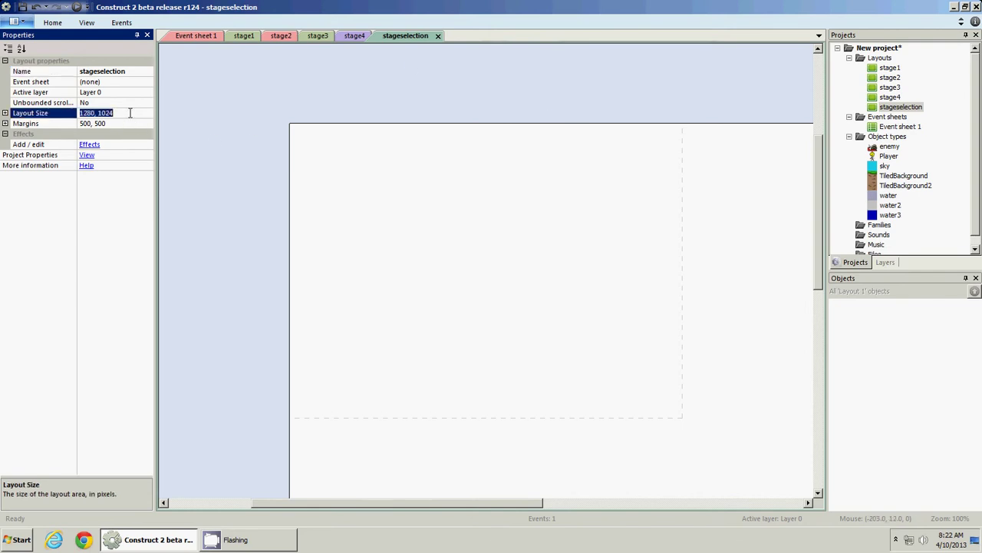
pyautogui.write('640, 480')
pyautogui.press('Return')
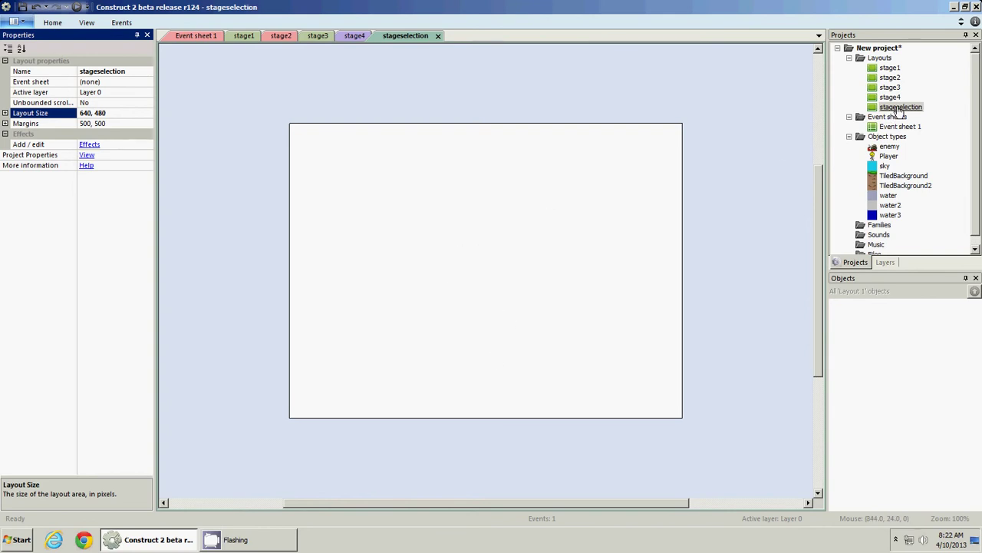
# Move stageselection above stage1 in the project's layouts and set its event sheet to Event sheet 1
pyautogui.moveTo(898, 108); pyautogui.dragTo(895, 65)
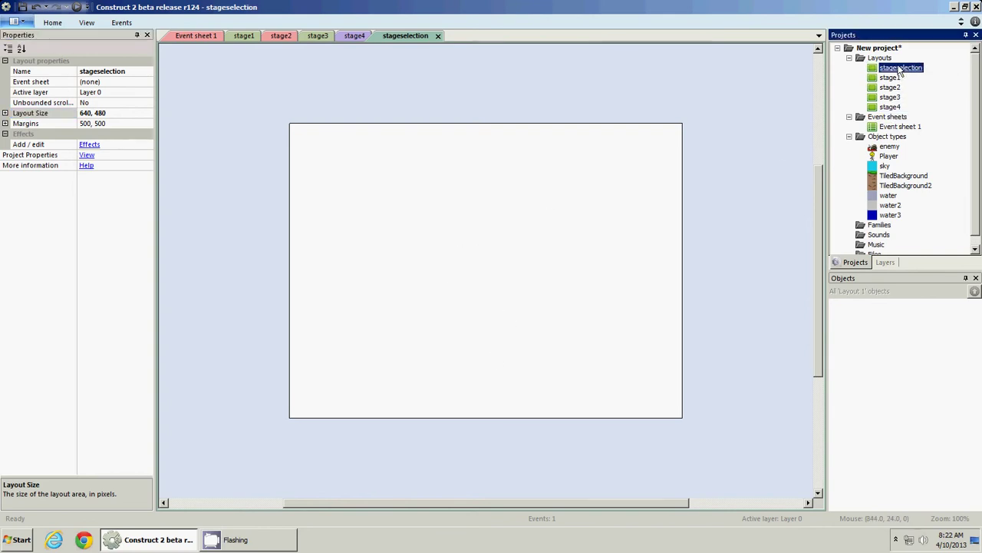
pyautogui.click(147, 82)
pyautogui.click(143, 97)
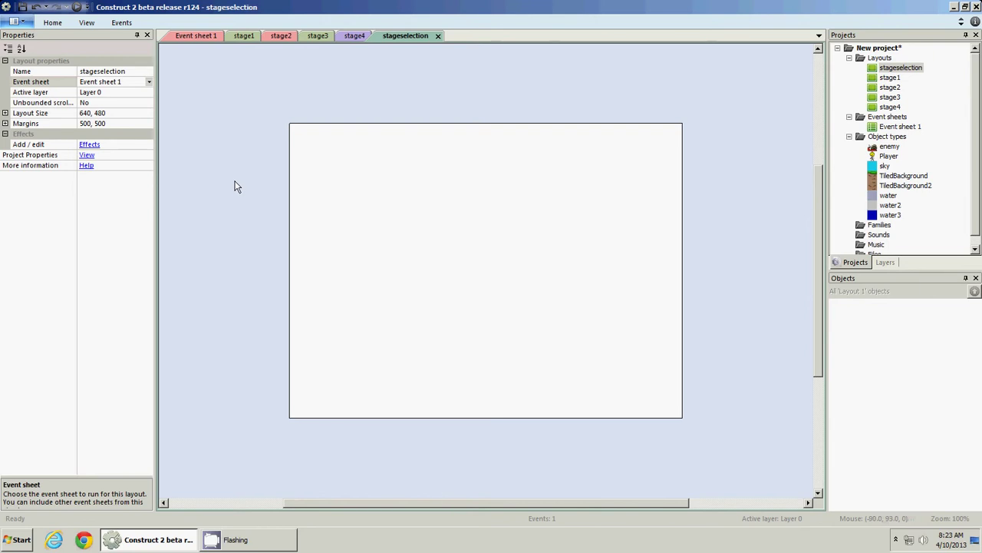
# Set the project's first layout to stageselection and place its open document between Event sheet 1 and stage1
pyautogui.click(100, 154)
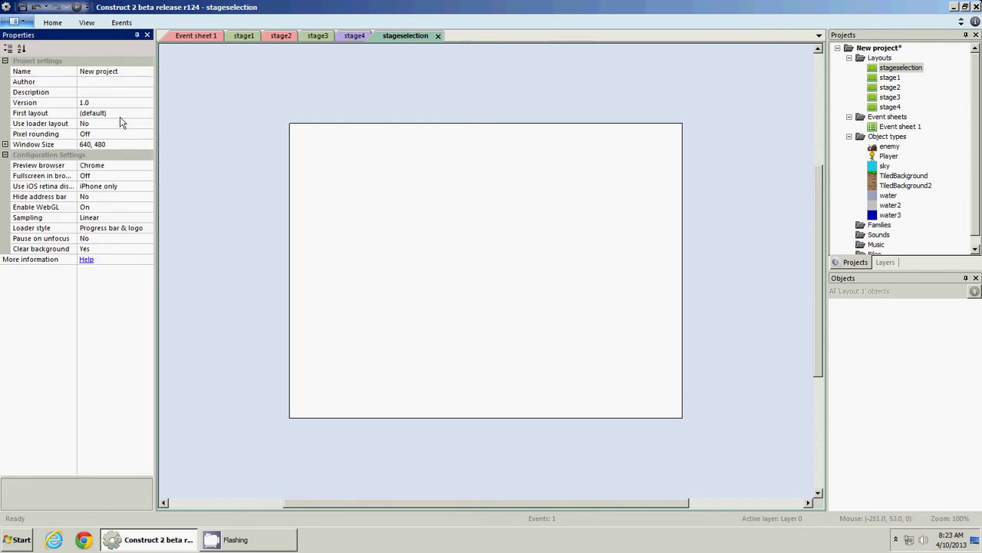
pyautogui.click(149, 115)
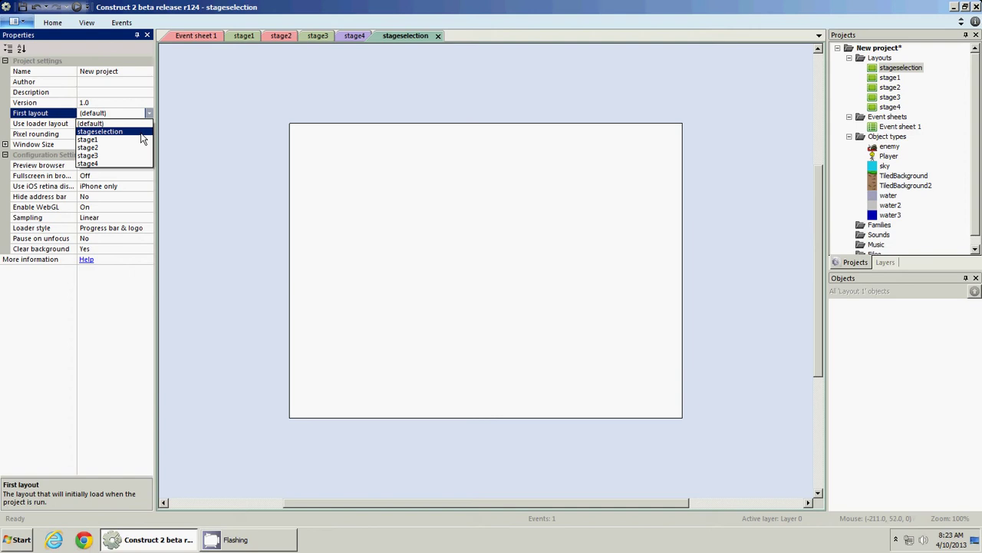
pyautogui.click(107, 131)
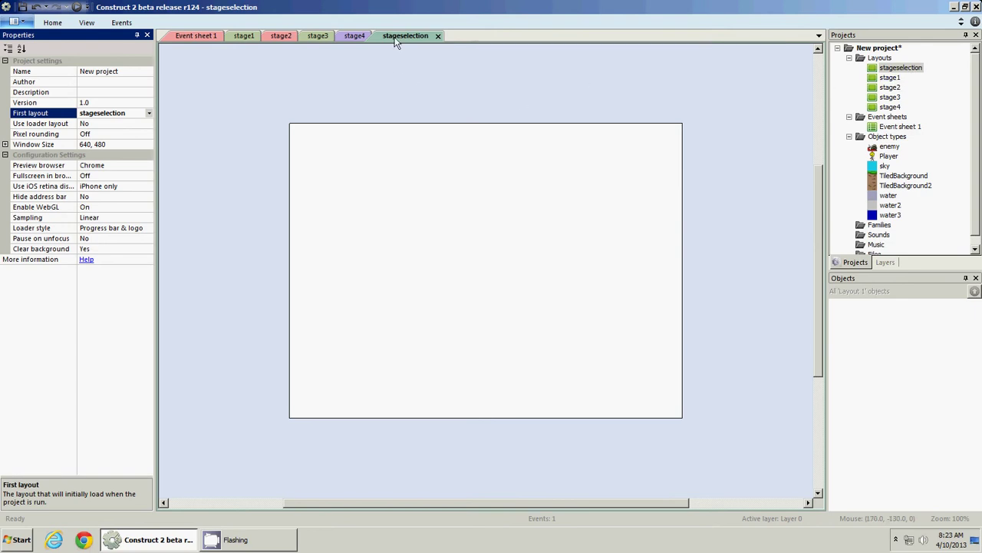
pyautogui.moveTo(393, 40); pyautogui.dragTo(254, 37)
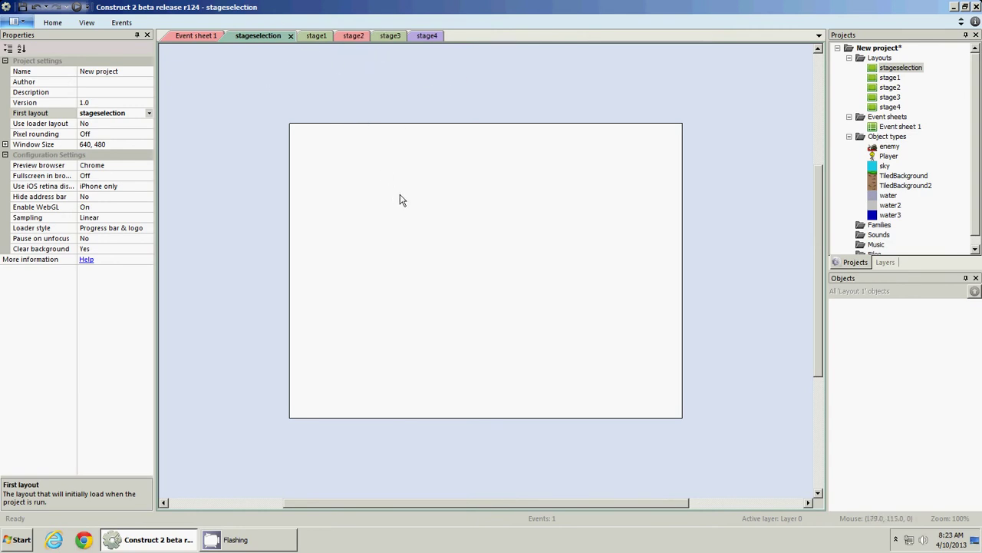
# Insert a new Sprite object in the stageselection layout and resize its image canvas to 64 x 64 pixels
pyautogui.doubleClick(437, 234)
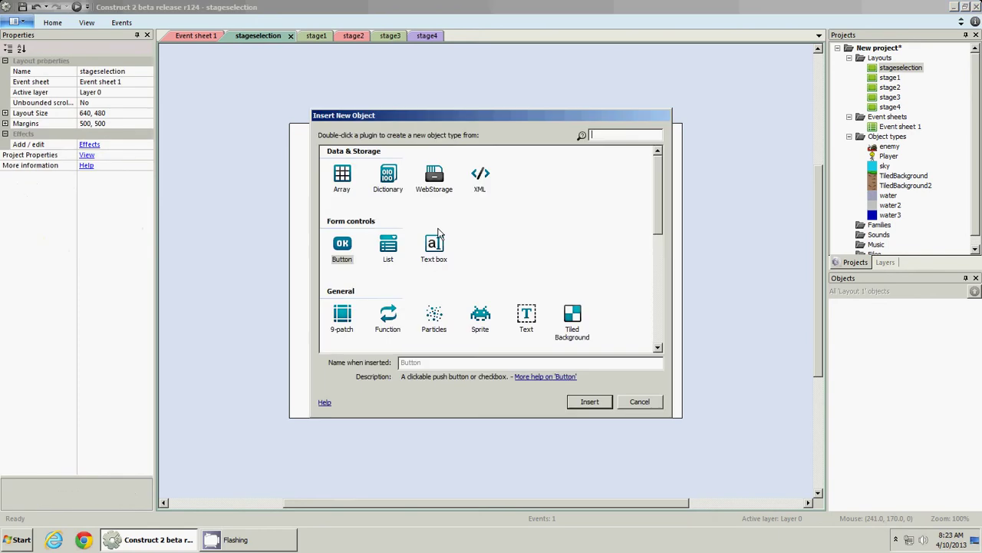
pyautogui.doubleClick(481, 317)
pyautogui.click(478, 310)
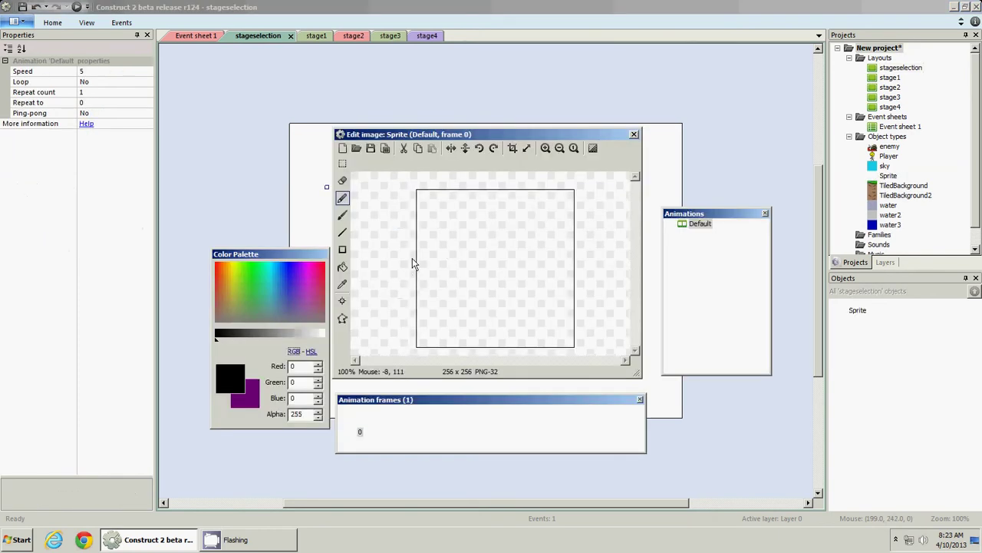
pyautogui.click(527, 156)
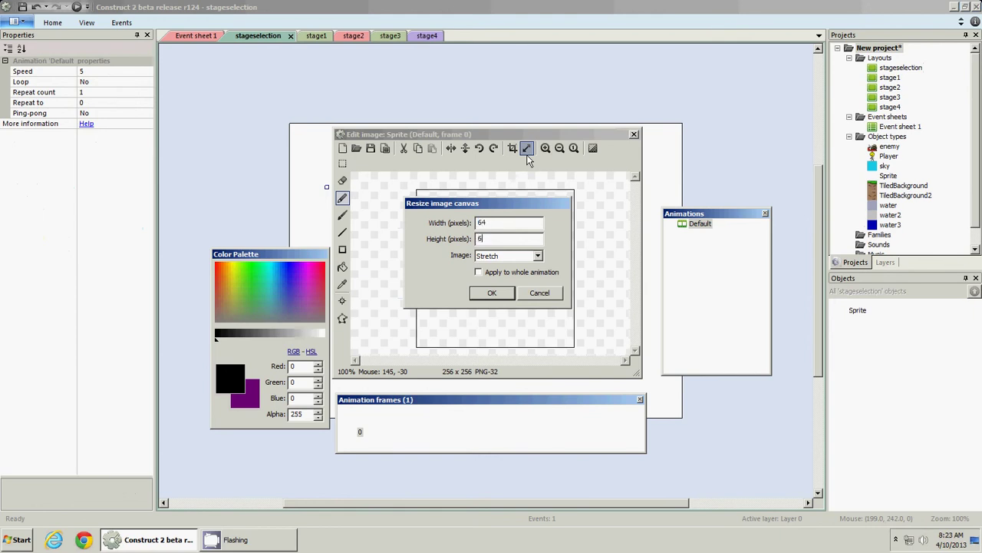
pyautogui.press('Return')
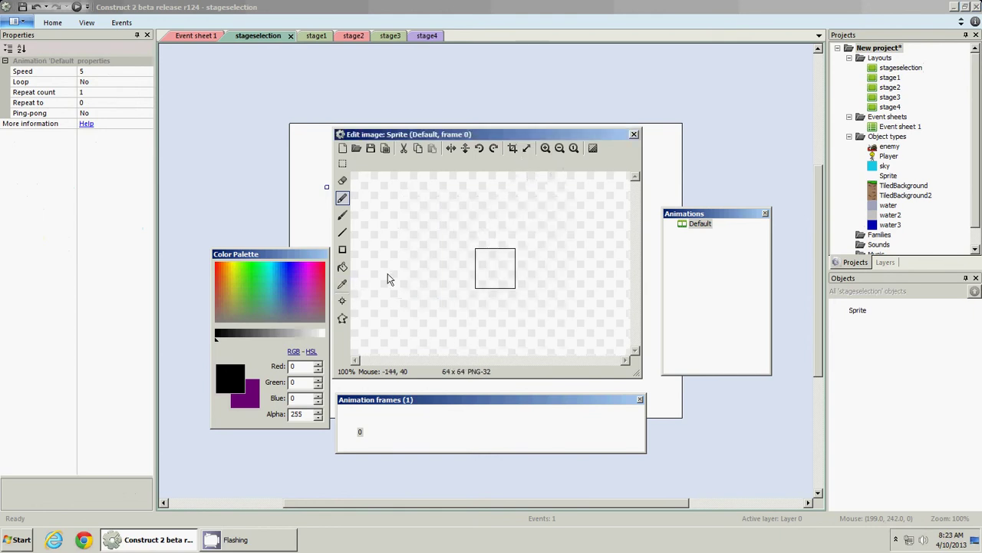
# Fill the sprite's whole canvas with pure red, using red 255, green 0 and blue 0
pyautogui.scroll(2, 387, 276)
pyautogui.click(342, 266)
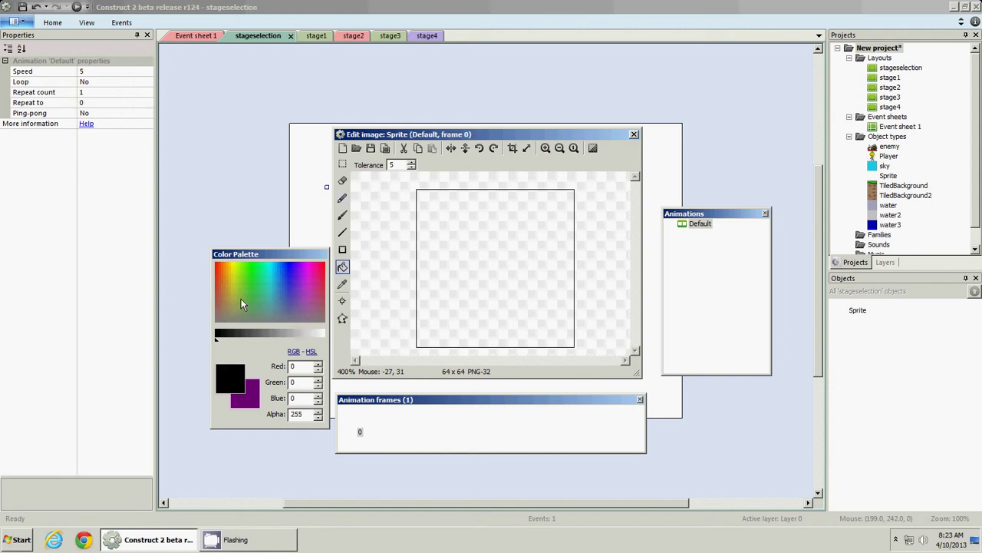
pyautogui.click(217, 269)
pyautogui.click(218, 267)
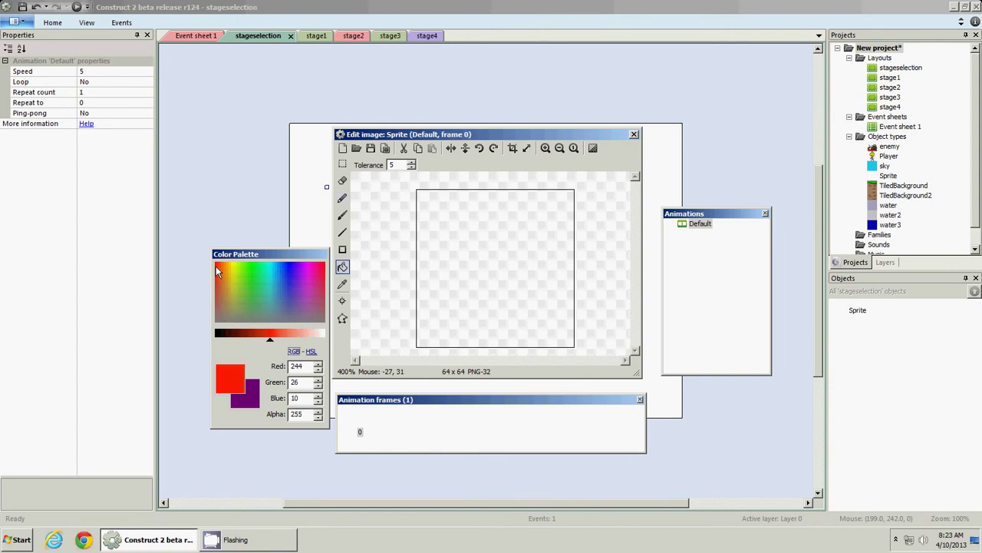
pyautogui.click(216, 266)
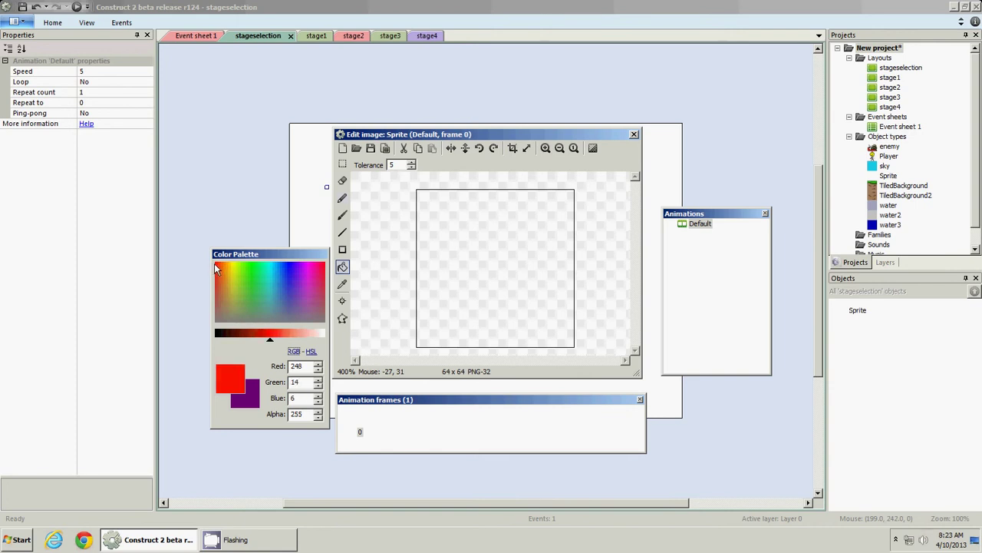
pyautogui.doubleClick(296, 366)
pyautogui.write('255')
pyautogui.doubleClick(294, 383)
pyautogui.write('0')
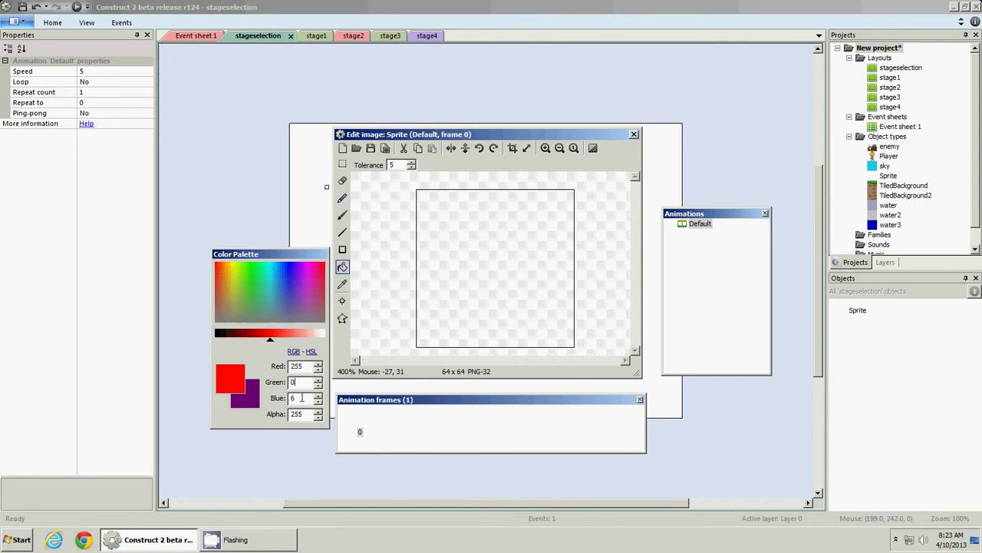
pyautogui.doubleClick(303, 398)
pyautogui.write('0')
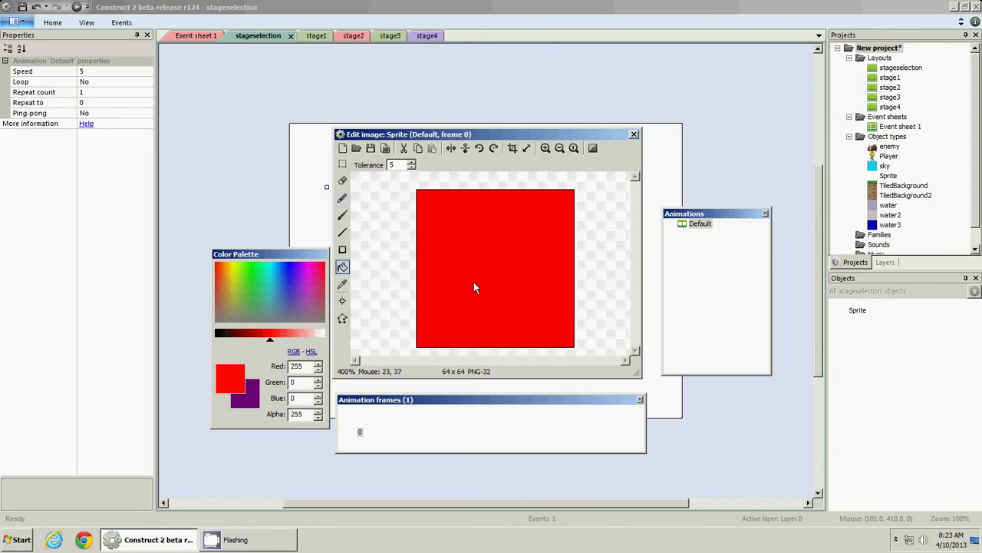
# Clear the inside of the red square with an alpha 0 rectangle, leaving a thin red border, and close the image editor
pyautogui.click(342, 249)
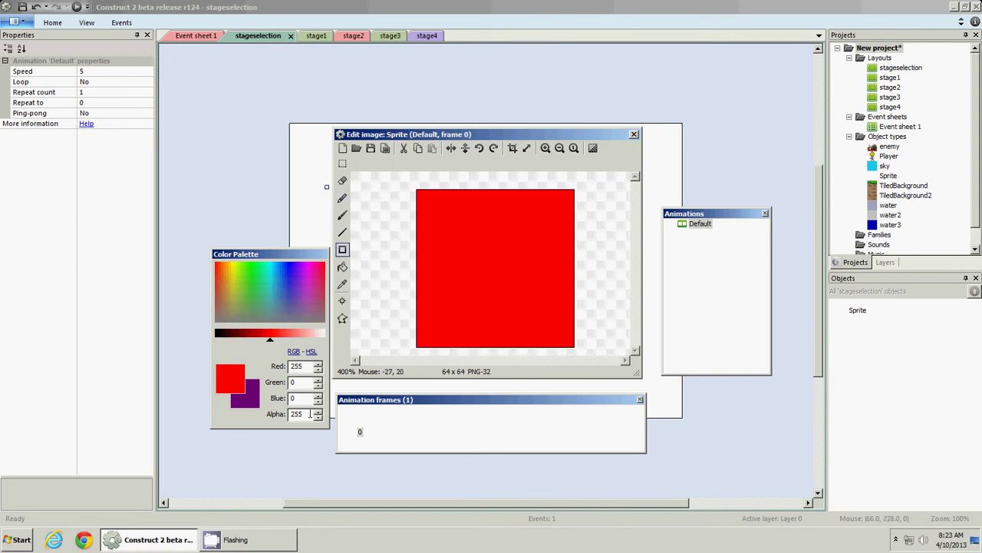
pyautogui.write('0')
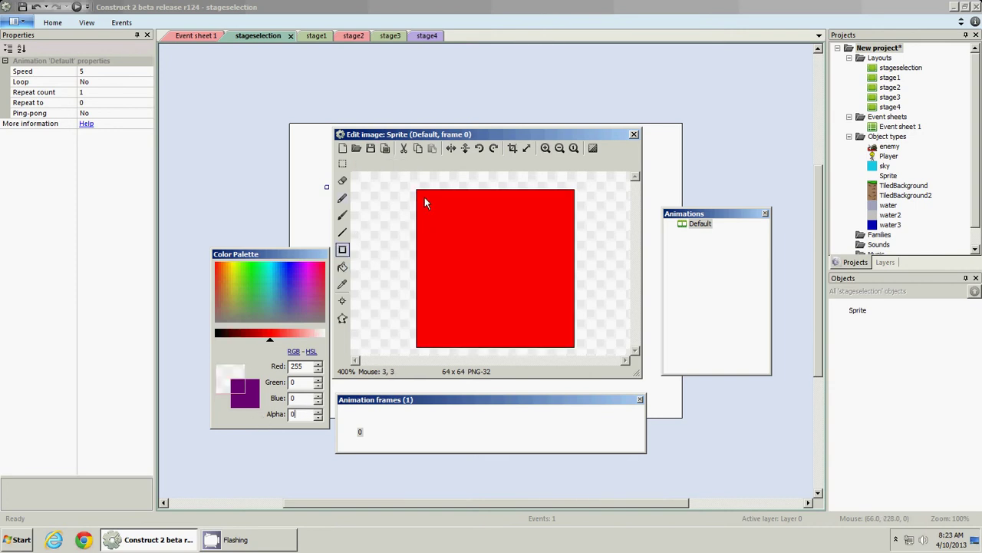
pyautogui.moveTo(423, 197); pyautogui.dragTo(565, 344)
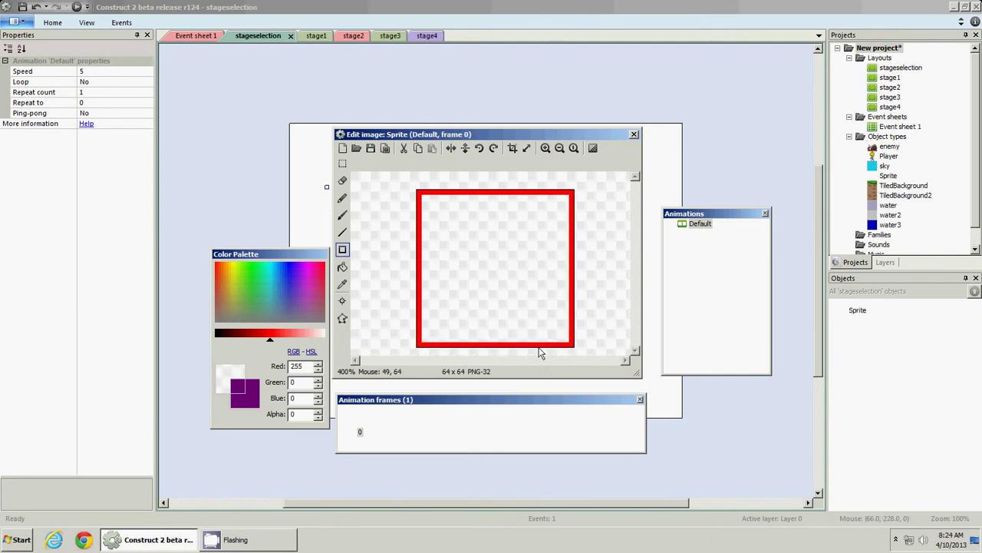
pyautogui.click(635, 135)
pyautogui.click(533, 234)
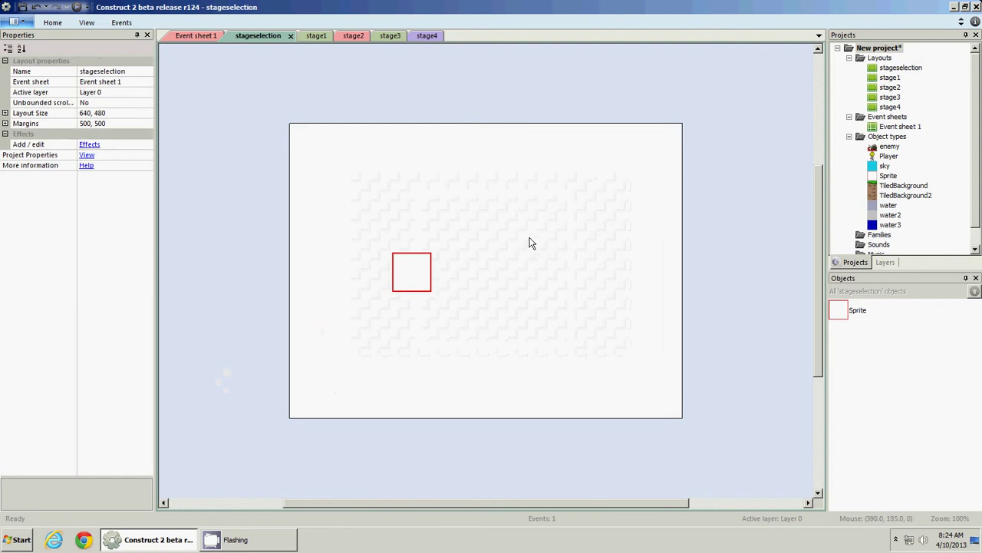
# Rename the red square sprite as selector
pyautogui.click(417, 285)
pyautogui.click(105, 70)
pyautogui.write('se')
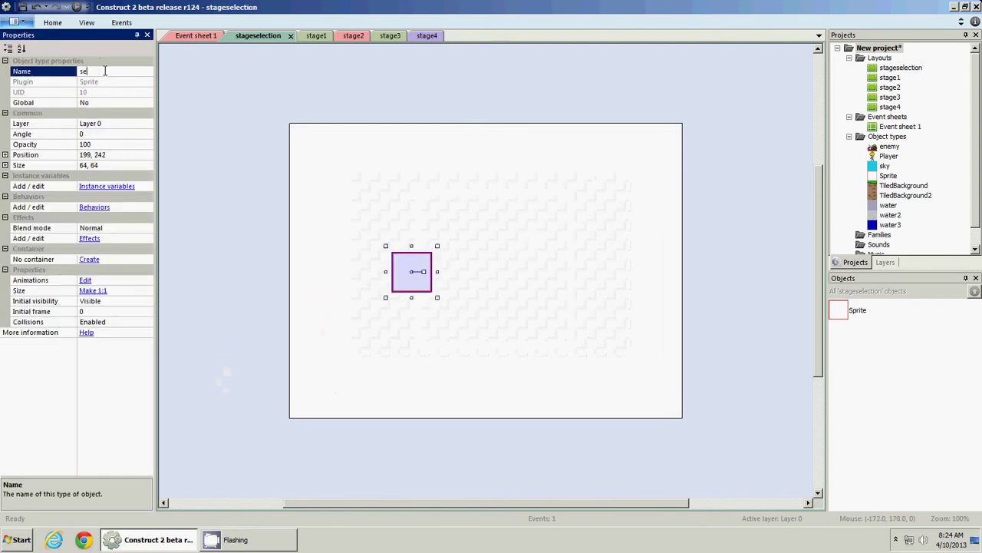
pyautogui.write('lector')
pyautogui.press('Return')
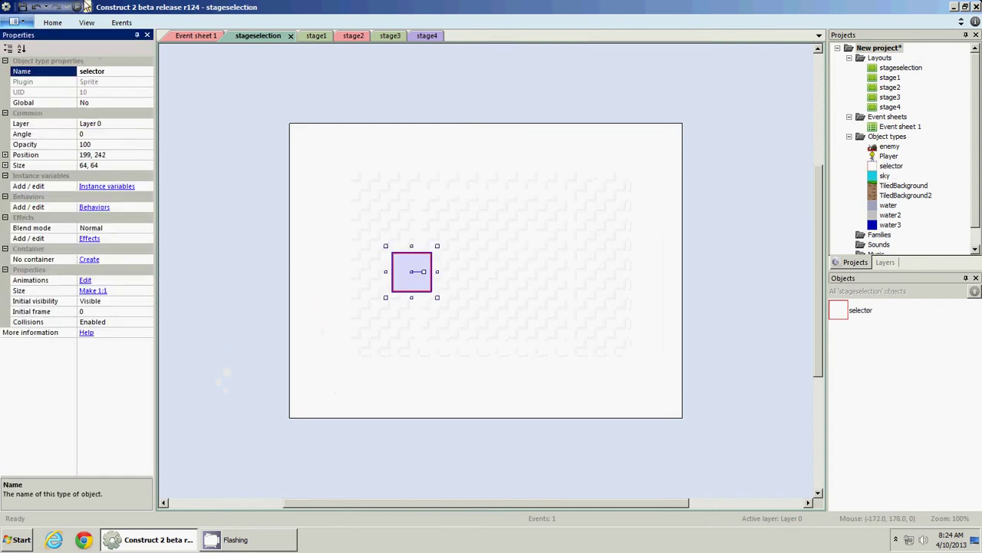
# Turn on grid snapping and move the selector sprite to position 288, 160 in the layout's upper middle
pyautogui.moveTo(438, 284); pyautogui.dragTo(500, 242)
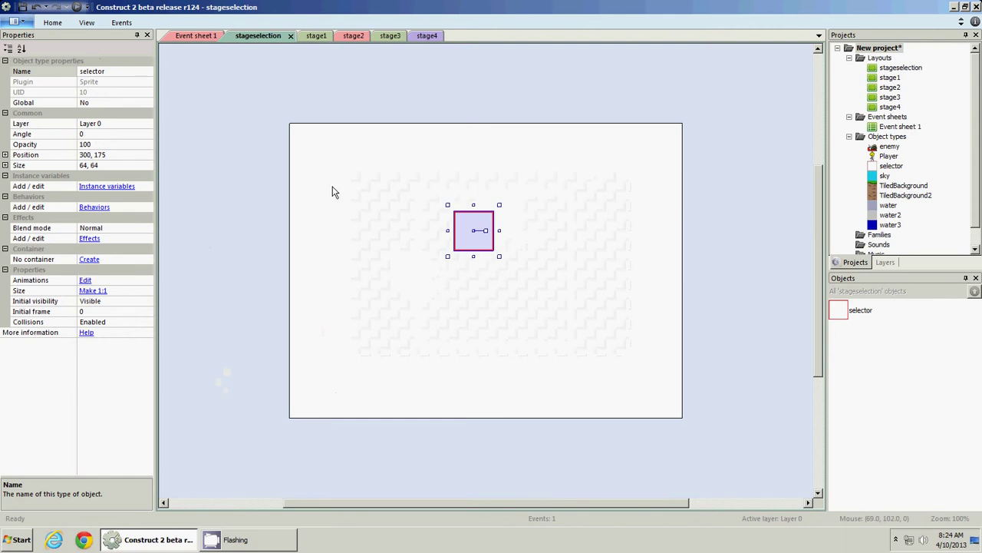
pyautogui.click(334, 191)
pyautogui.click(87, 23)
pyautogui.click(277, 39)
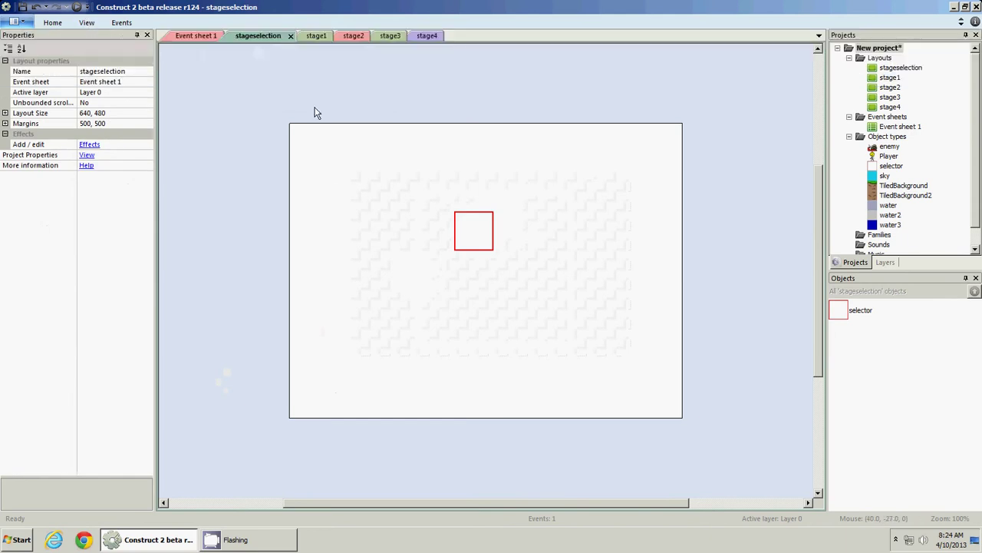
pyautogui.click(468, 230)
pyautogui.moveTo(467, 231); pyautogui.dragTo(461, 223)
pyautogui.click(455, 284)
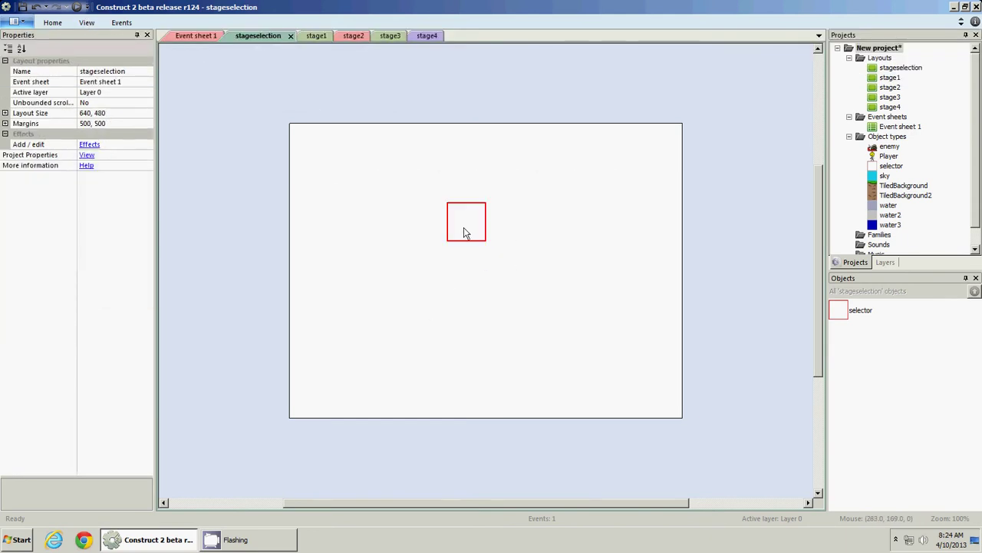
# Clone the selector object type and place the copy in the lower-left part of the layout
pyautogui.rightClick(453, 241)
pyautogui.click(479, 277)
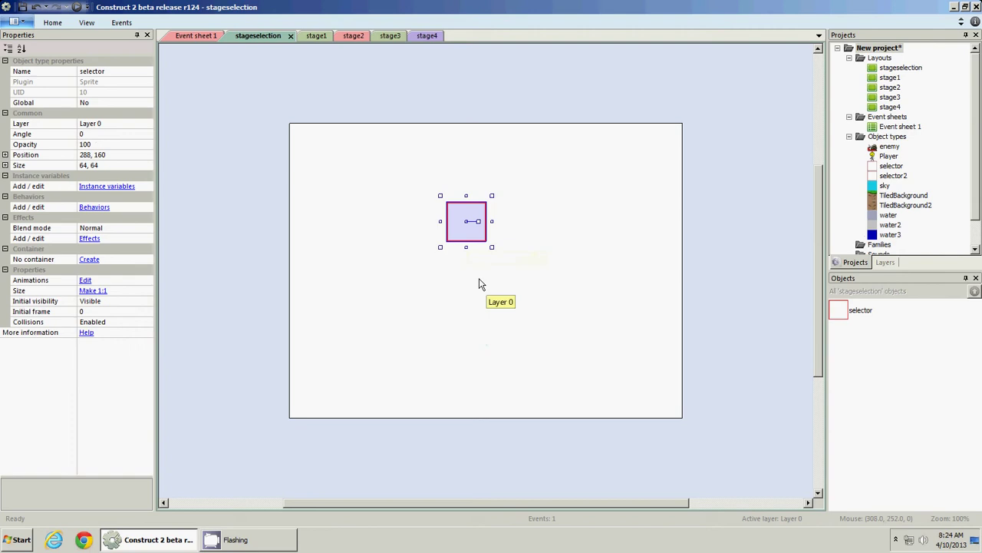
pyautogui.click(368, 302)
# Open the cloned sprite's image and recolour its red border with an opaque black fill, alpha 255
pyautogui.doubleClick(368, 317)
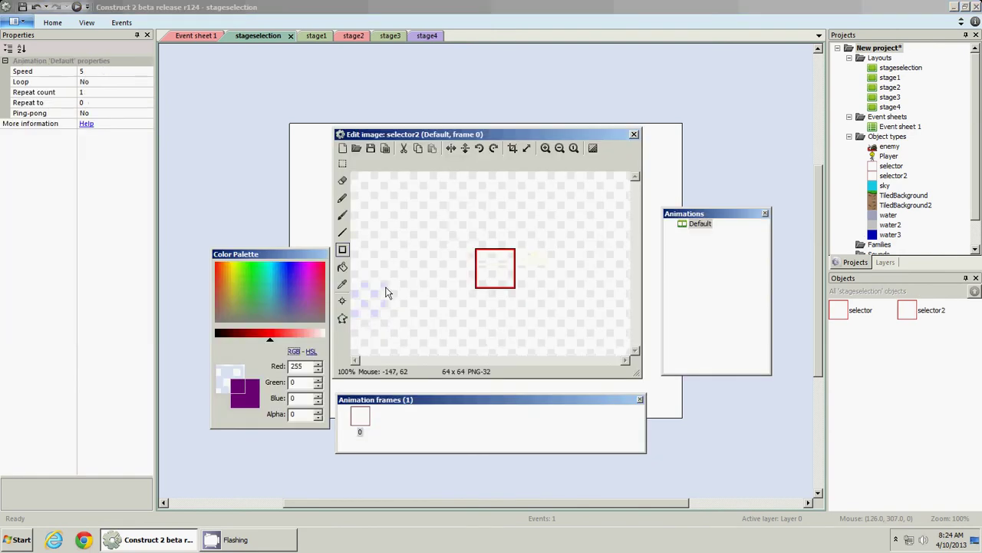
pyautogui.keyDown('ctrl'); pyautogui.scroll(3, 394, 280); pyautogui.keyUp('ctrl')
pyautogui.click(342, 266)
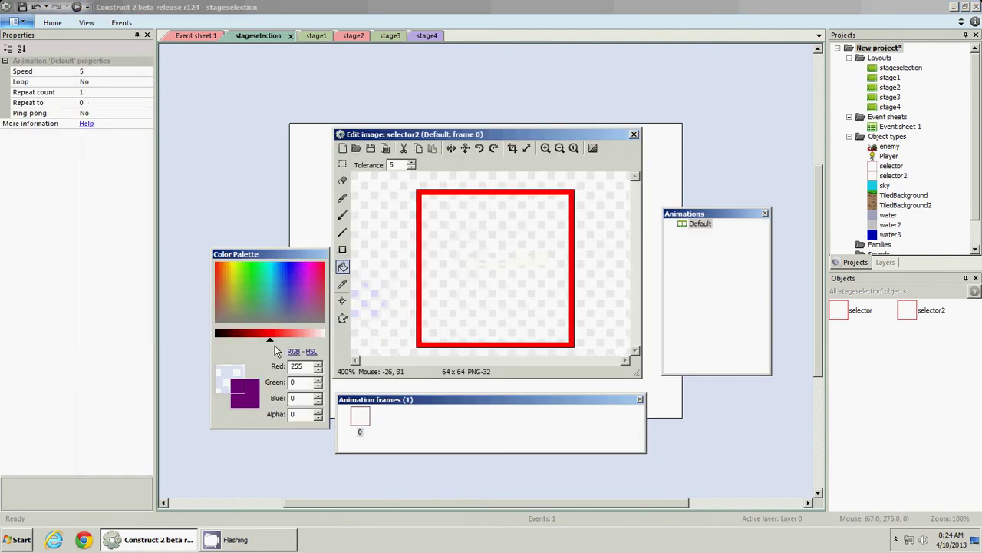
pyautogui.click(216, 337)
pyautogui.write('255')
pyautogui.click(421, 259)
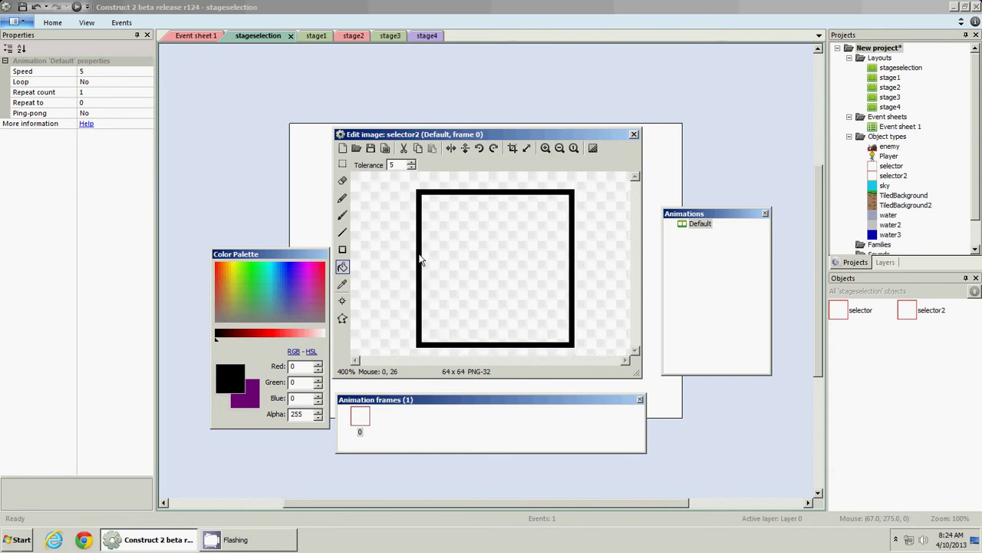
# Draw a black numeral 1 freehand inside the cloned box's image with the pencil and close the image editor
pyautogui.click(343, 198)
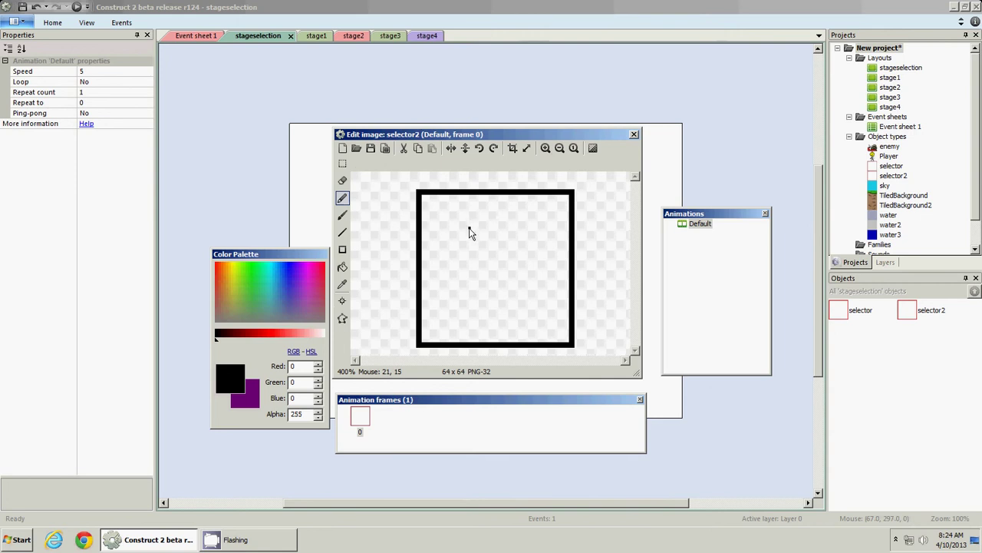
pyautogui.moveTo(469, 229)
pyautogui.mouseDown()
pyautogui.moveTo(497, 208)
pyautogui.moveTo(492, 314)
pyautogui.moveTo(434, 314)
pyautogui.moveTo(548, 323)
pyautogui.mouseUp()
pyautogui.click(633, 135)
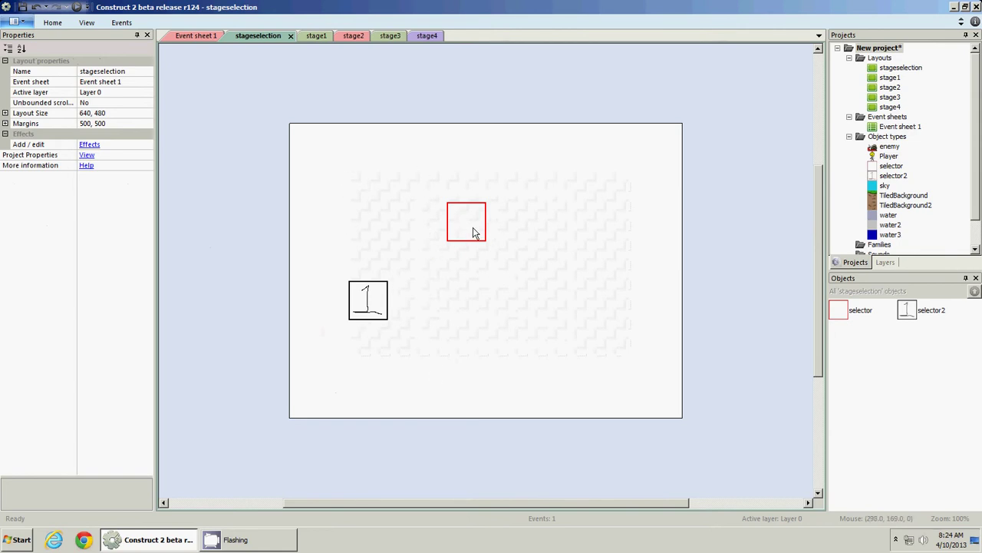
# Send the red selector to the top of the layer and place it in the layout's upper middle
pyautogui.moveTo(465, 224); pyautogui.dragTo(453, 299)
pyautogui.rightClick(453, 298)
pyautogui.moveTo(459, 364)
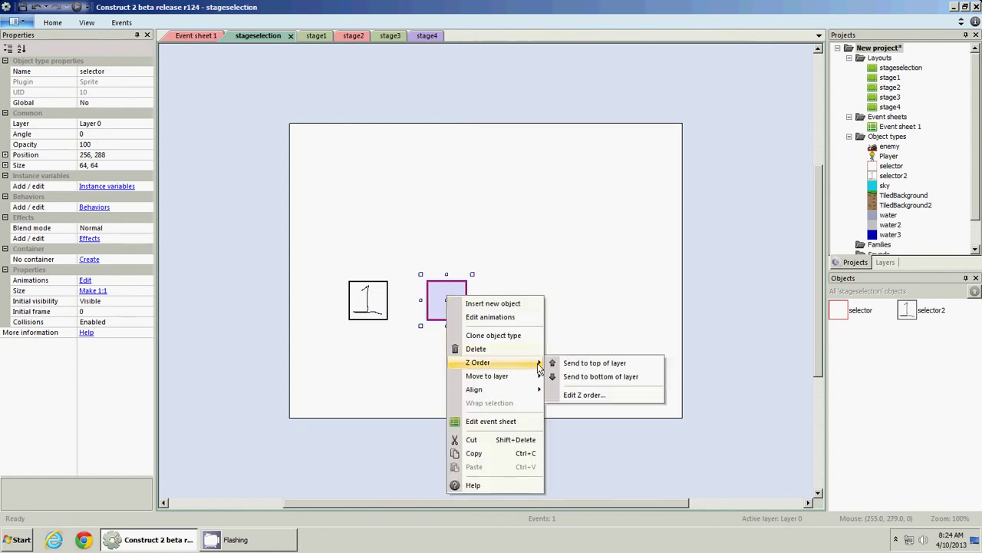
pyautogui.click(583, 363)
pyautogui.moveTo(457, 323); pyautogui.dragTo(479, 225)
# Rename the black box sprite with the numeral 1 as stageselect1
pyautogui.click(376, 306)
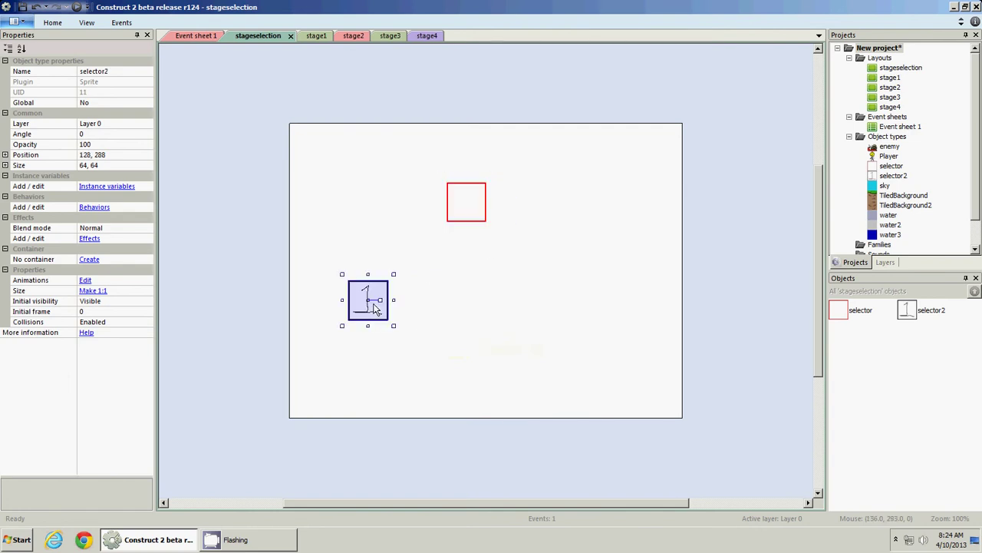
pyautogui.rightClick(375, 316)
pyautogui.click(129, 72)
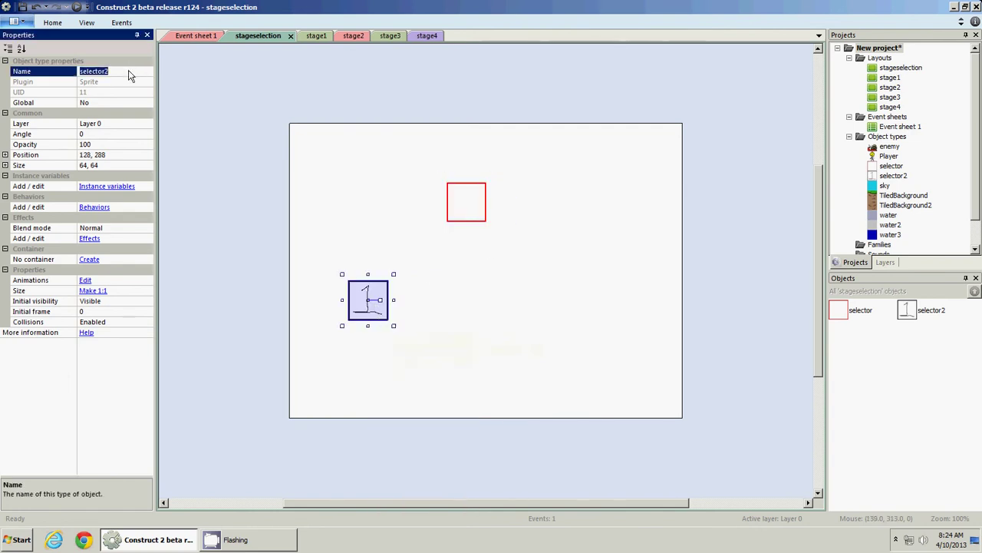
pyautogui.write('stageselect1')
pyautogui.press('Return')
# Clone the stageselect1 object type and place the copy beside it at position 224, 288
pyautogui.rightClick(368, 288)
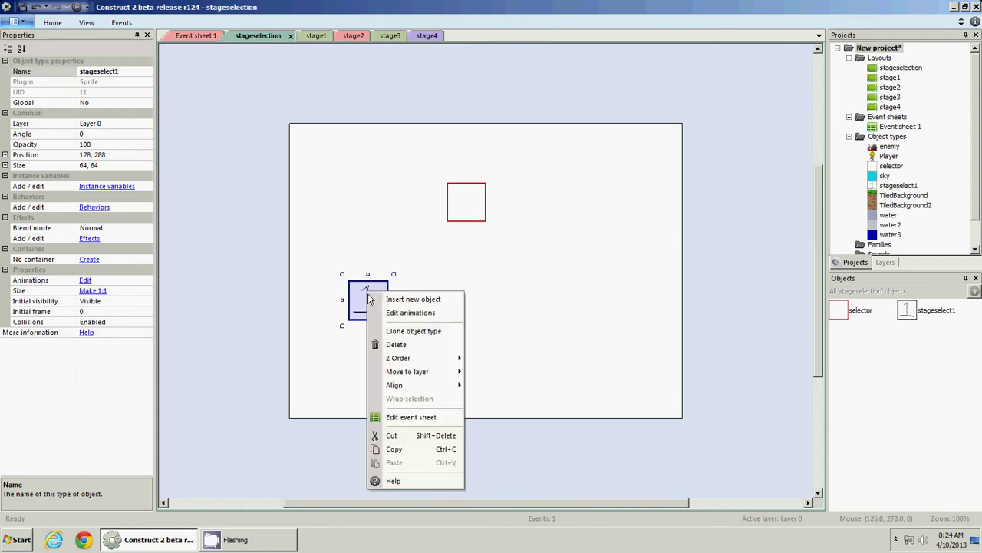
pyautogui.click(409, 337)
pyautogui.click(428, 299)
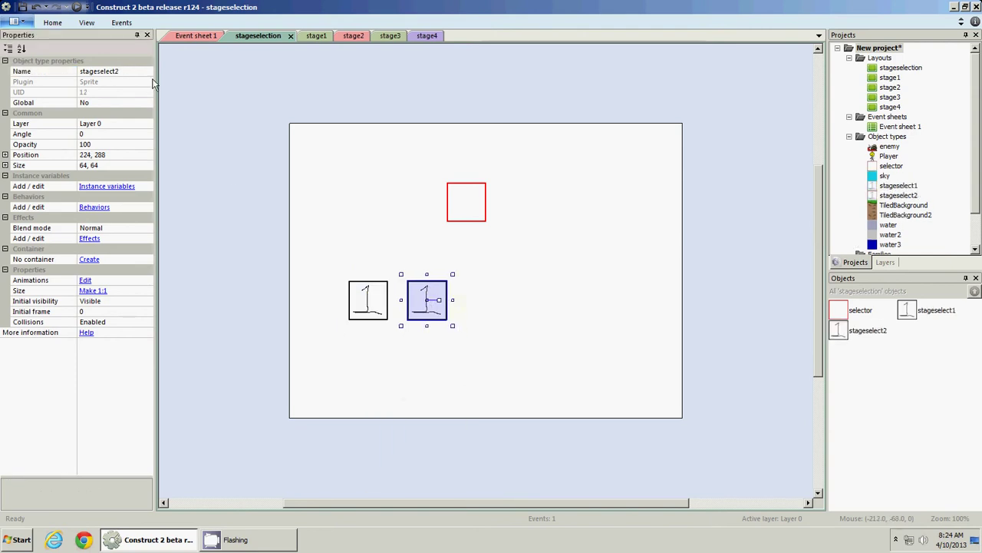
pyautogui.doubleClick(416, 291)
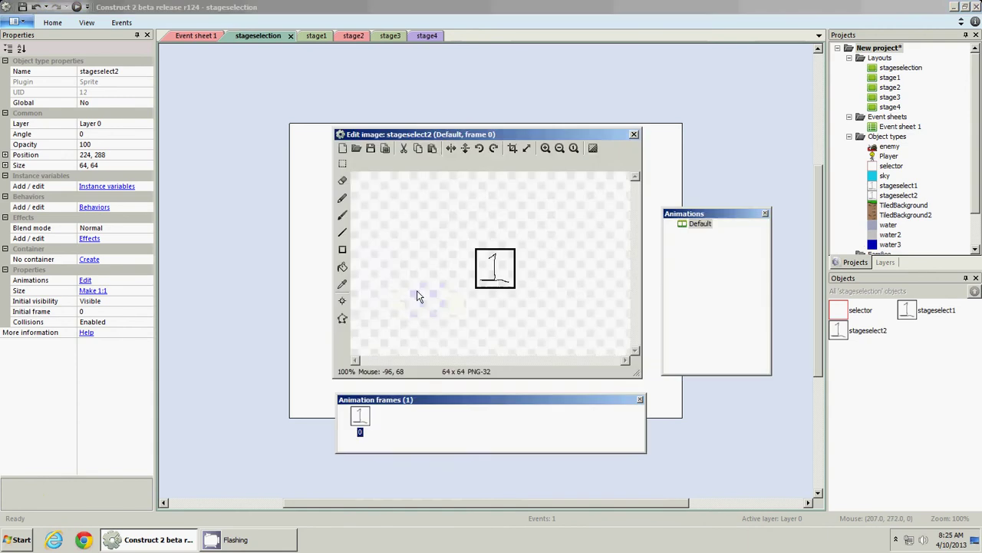
pyautogui.scroll(3, 417, 293)
pyautogui.click(634, 134)
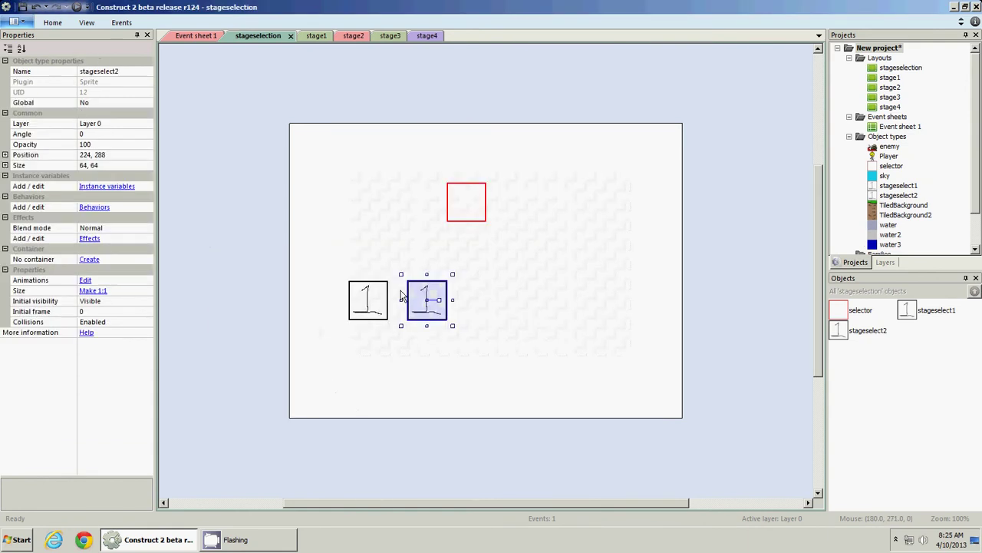
# Clone stageselect2 to position 320, 288, and clone that copy to complete an evenly spaced row of four boxes
pyautogui.rightClick(414, 303)
pyautogui.click(449, 334)
pyautogui.click(486, 300)
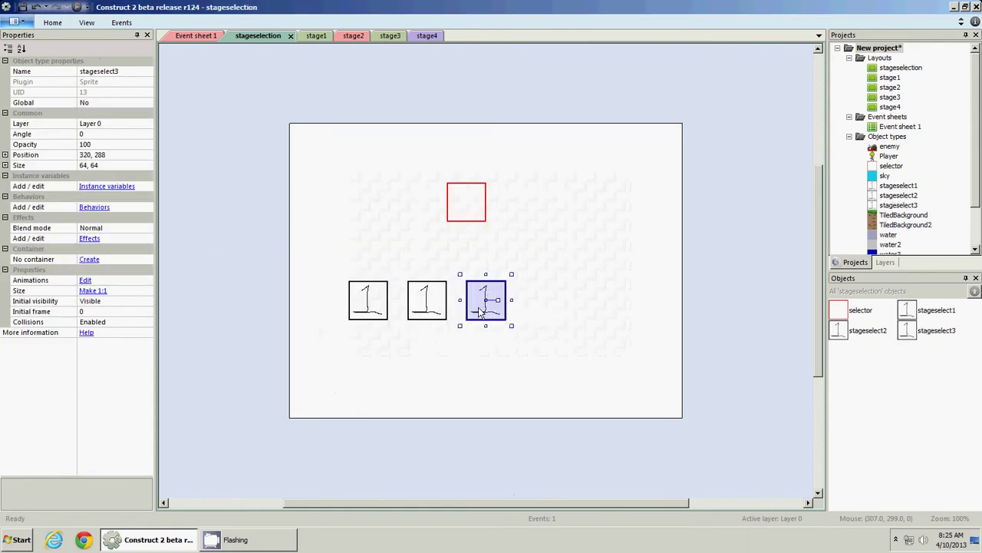
pyautogui.rightClick(480, 307)
pyautogui.click(525, 345)
pyautogui.click(562, 302)
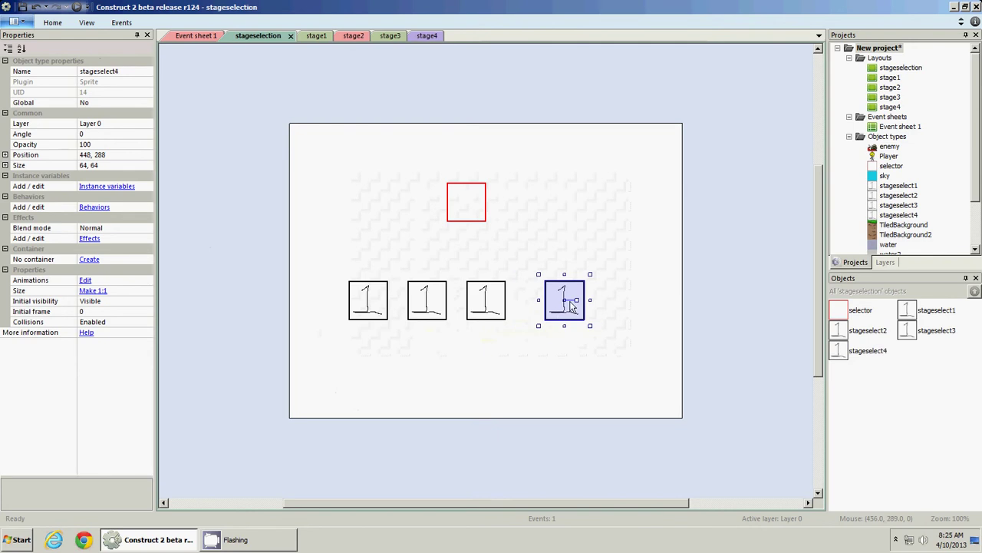
pyautogui.moveTo(566, 317); pyautogui.dragTo(547, 322)
# Erase the numeral 1 from stageselect2's image and draw a black numeral 2 in its place with the pencil
pyautogui.doubleClick(419, 300)
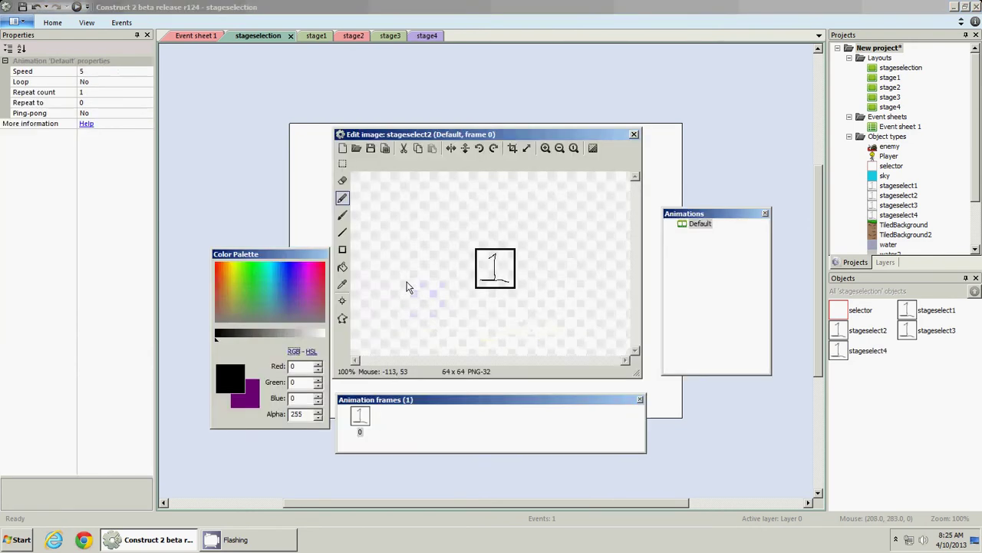
pyautogui.scroll(3, 406, 281)
pyautogui.click(342, 164)
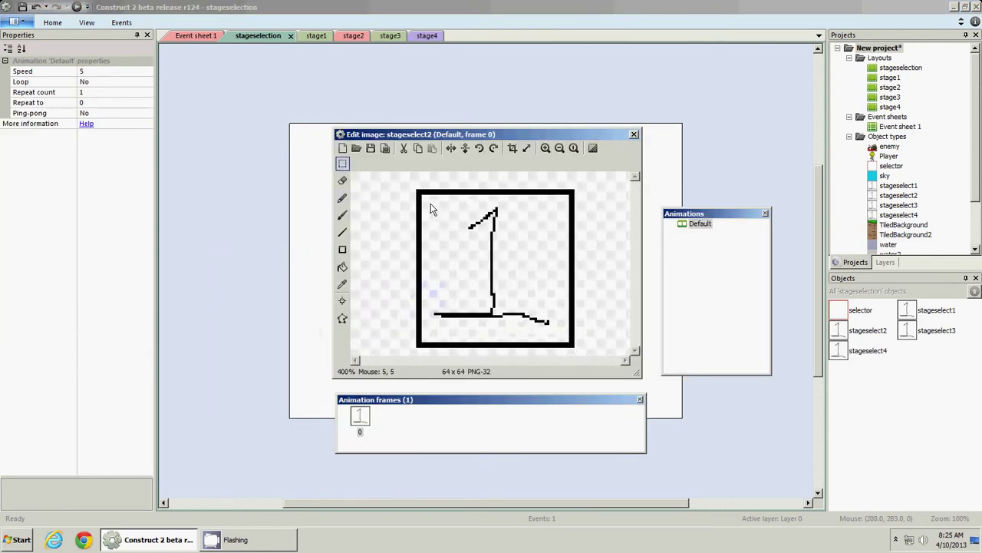
pyautogui.moveTo(428, 203); pyautogui.dragTo(562, 336)
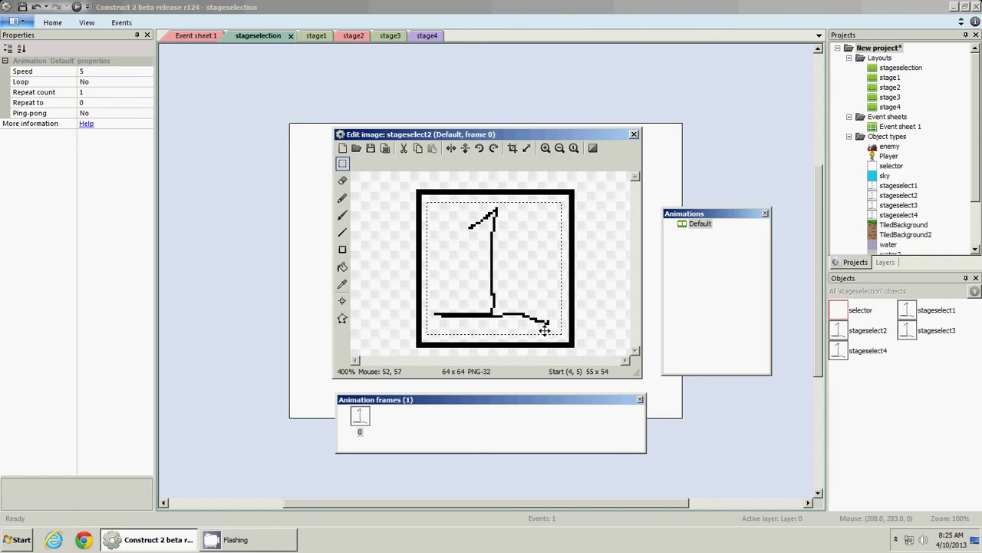
pyautogui.press('Delete')
pyautogui.click(342, 198)
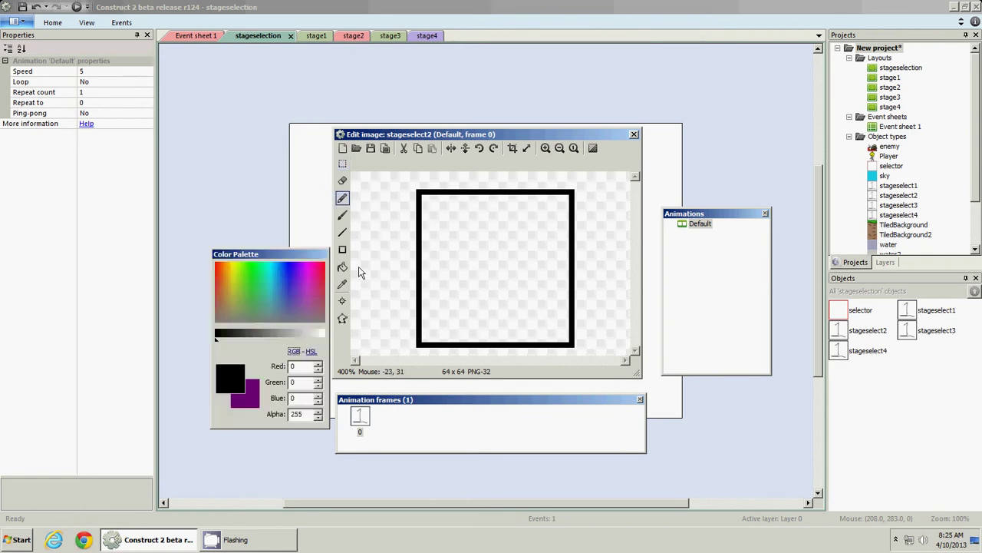
pyautogui.moveTo(465, 215)
pyautogui.mouseDown()
pyautogui.moveTo(530, 232)
pyautogui.moveTo(478, 313)
pyautogui.moveTo(457, 307)
pyautogui.moveTo(546, 325)
pyautogui.mouseUp()
pyautogui.click(634, 133)
# Erase the numeral 1 from stageselect3's image and draw a black numeral 3 in its place with the pencil
pyautogui.doubleClick(486, 299)
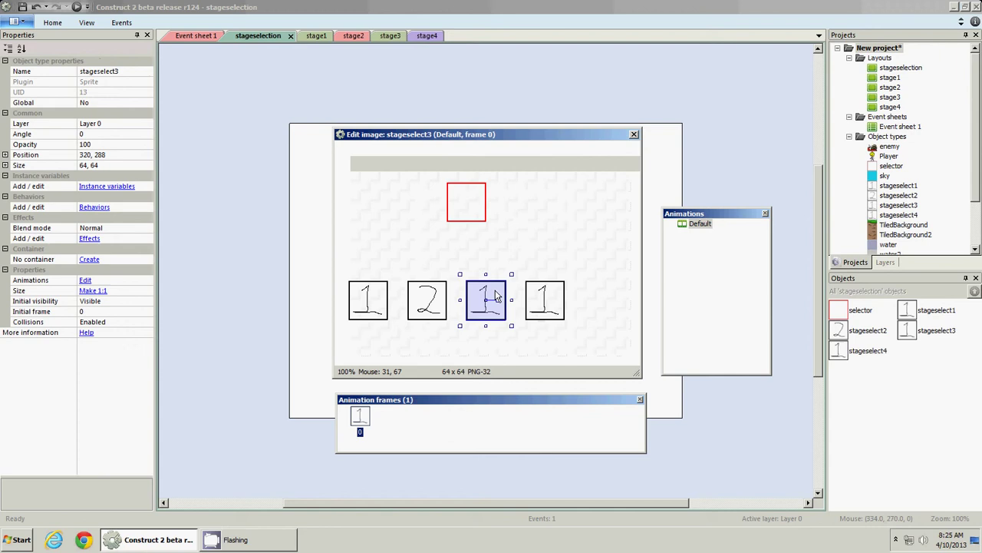
pyautogui.scroll(3, 408, 219)
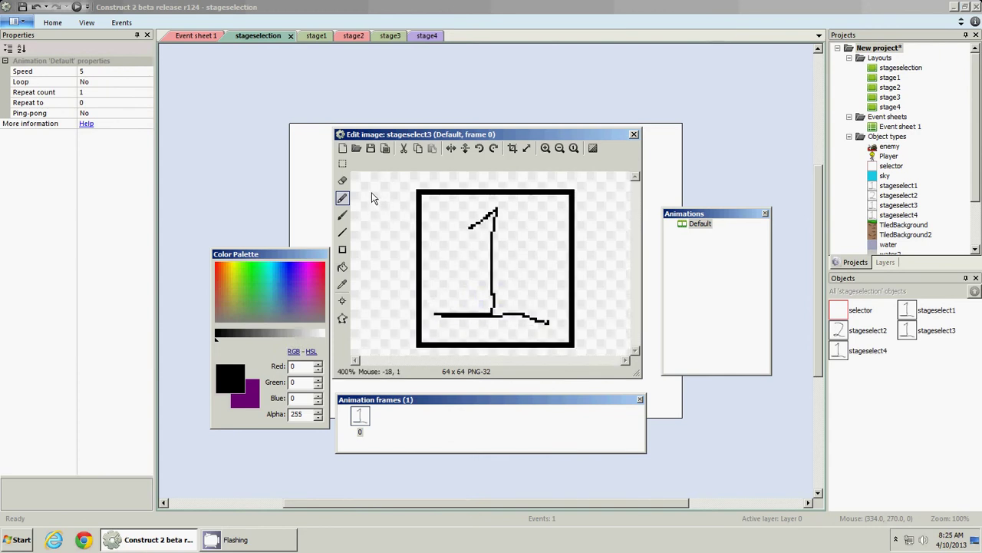
pyautogui.click(344, 164)
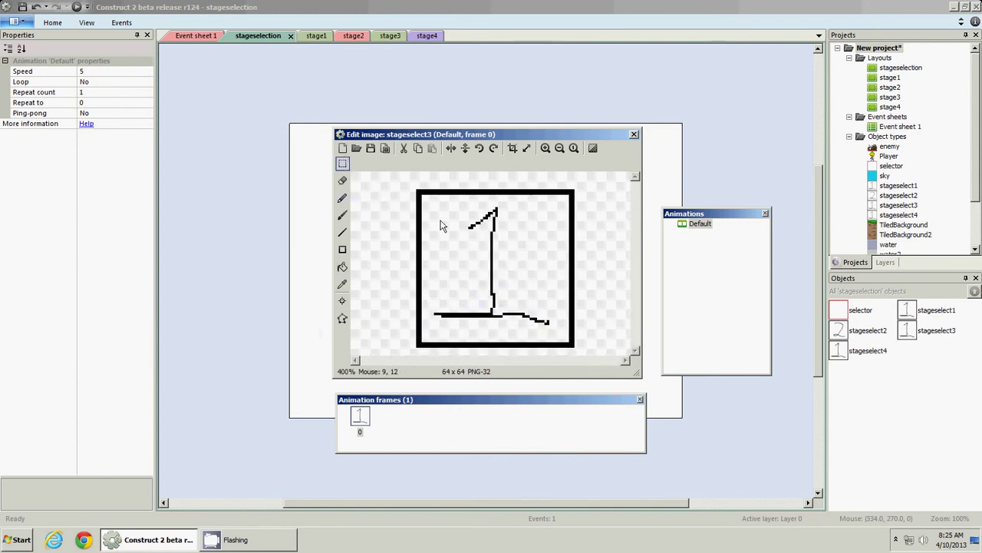
pyautogui.moveTo(432, 208); pyautogui.dragTo(555, 327)
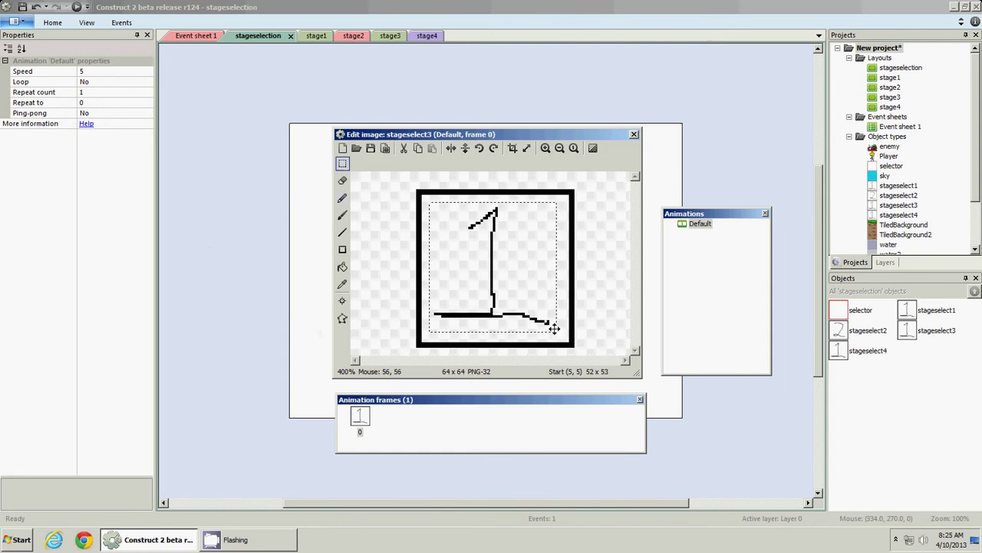
pyautogui.press('Delete')
pyautogui.click(343, 198)
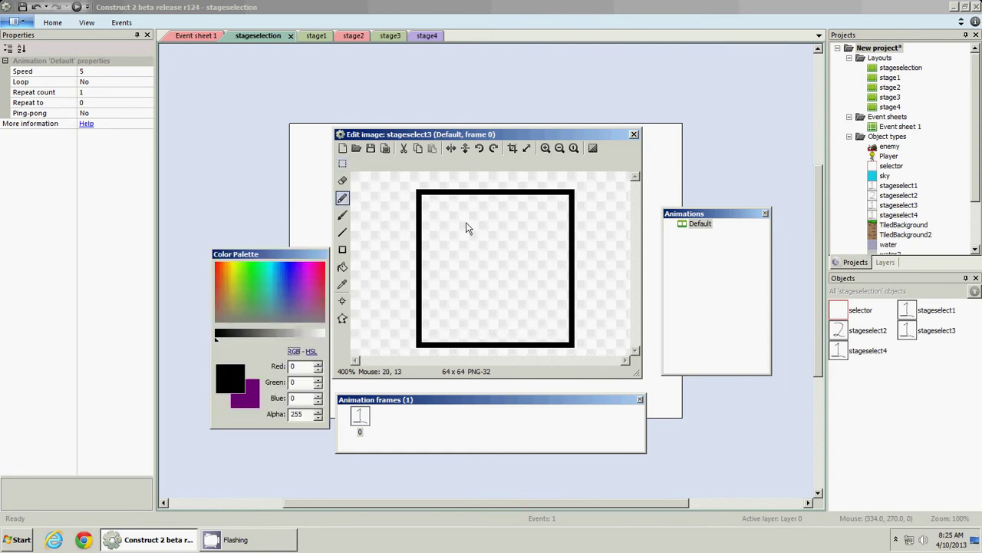
pyautogui.moveTo(466, 223)
pyautogui.mouseDown()
pyautogui.moveTo(533, 247)
pyautogui.moveTo(501, 258)
pyautogui.moveTo(528, 263)
pyautogui.moveTo(529, 305)
pyautogui.moveTo(488, 317)
pyautogui.moveTo(464, 313)
pyautogui.mouseUp()
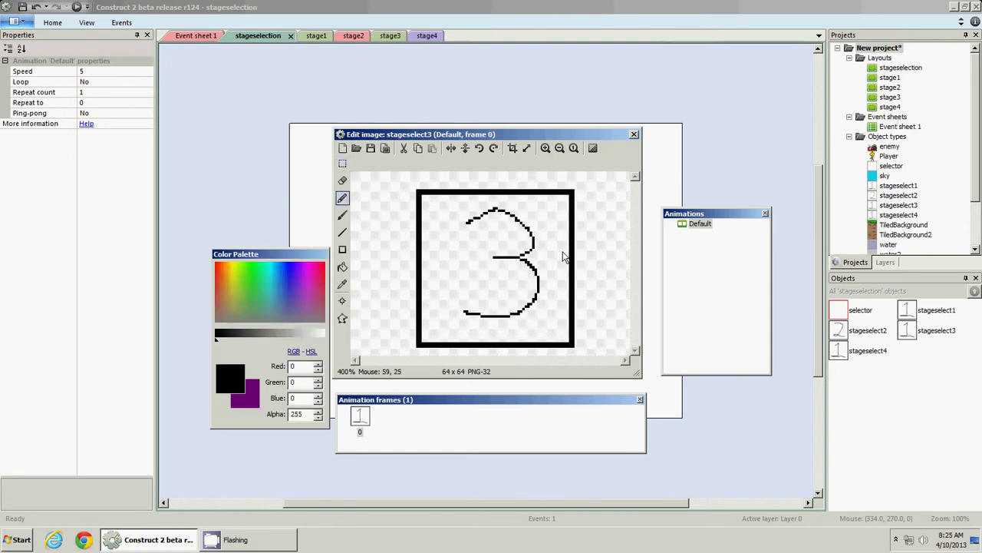
pyautogui.click(634, 135)
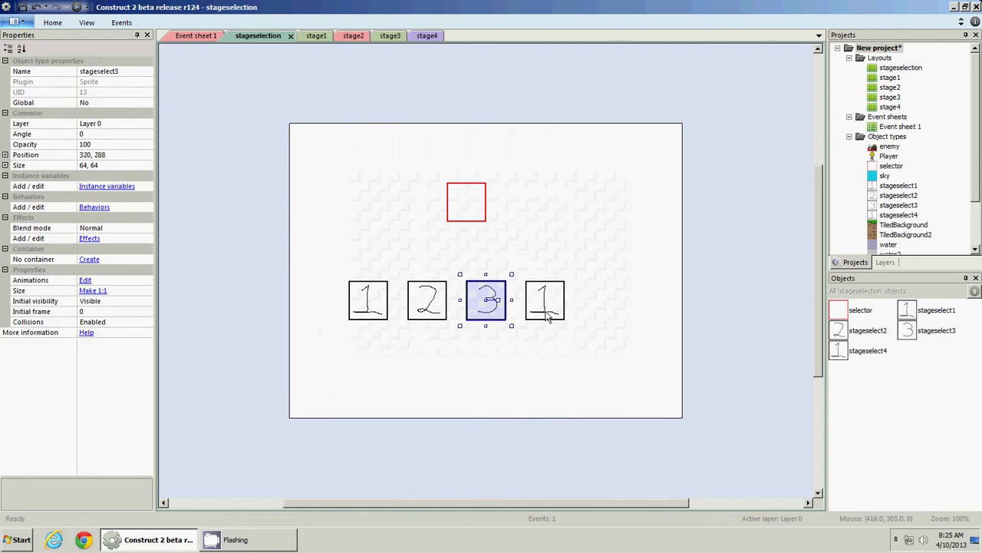
# Erase the numeral 1 from stageselect4's image and draw a black numeral 4 in its place with the pencil
pyautogui.click(541, 320)
pyautogui.doubleClick(540, 317)
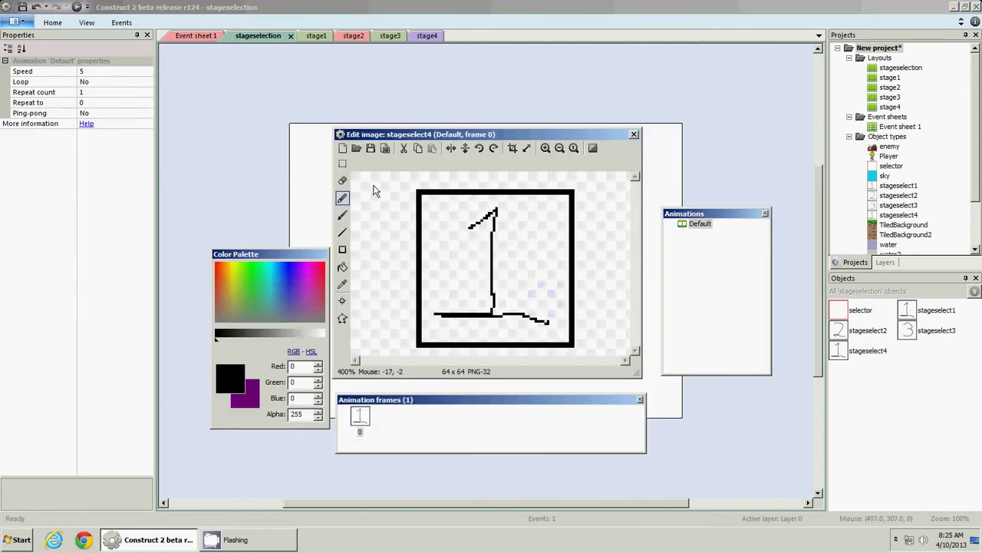
pyautogui.click(343, 163)
pyautogui.moveTo(430, 204); pyautogui.dragTo(559, 329)
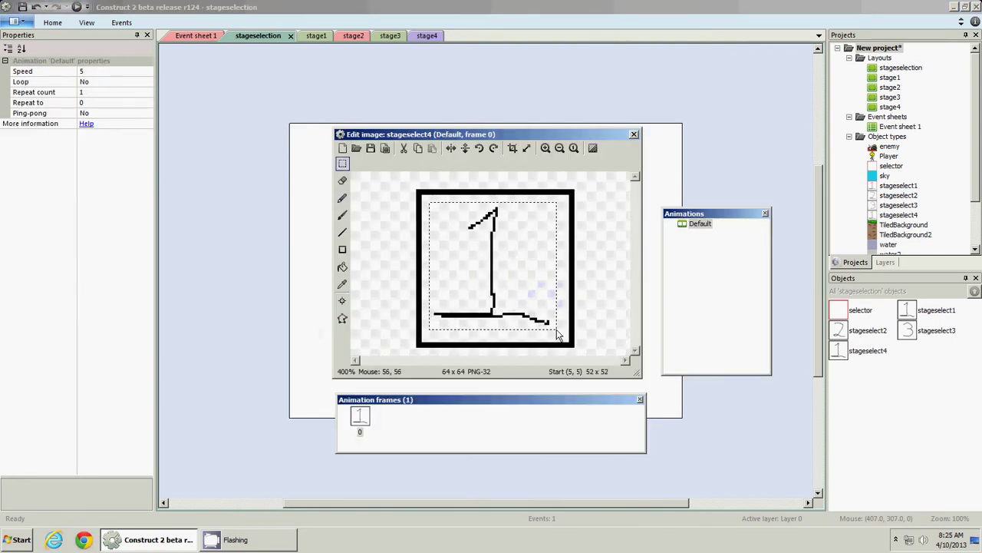
pyautogui.press('Delete')
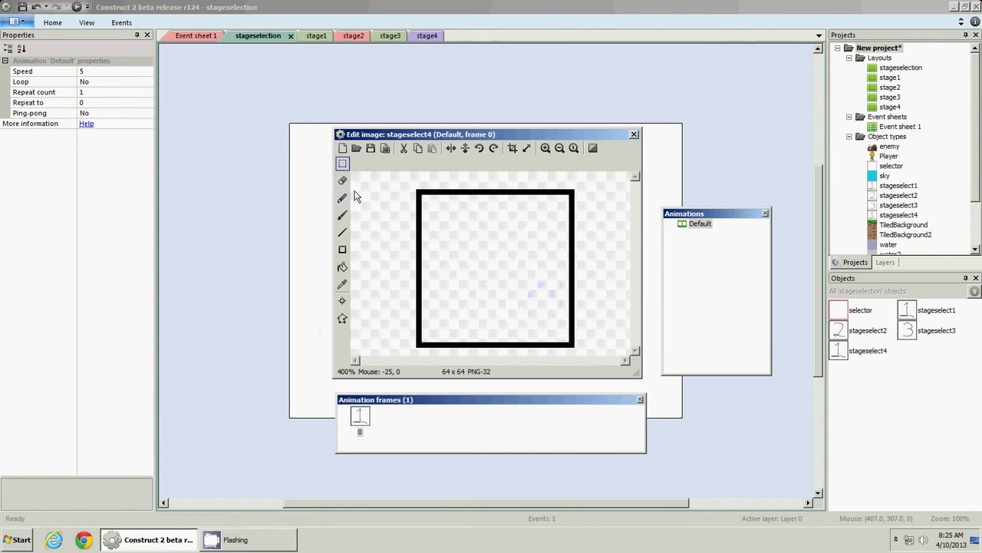
pyautogui.click(342, 197)
pyautogui.moveTo(460, 214)
pyautogui.mouseDown()
pyautogui.moveTo(502, 273)
pyautogui.moveTo(520, 225)
pyautogui.moveTo(514, 326)
pyautogui.mouseUp()
pyautogui.click(635, 136)
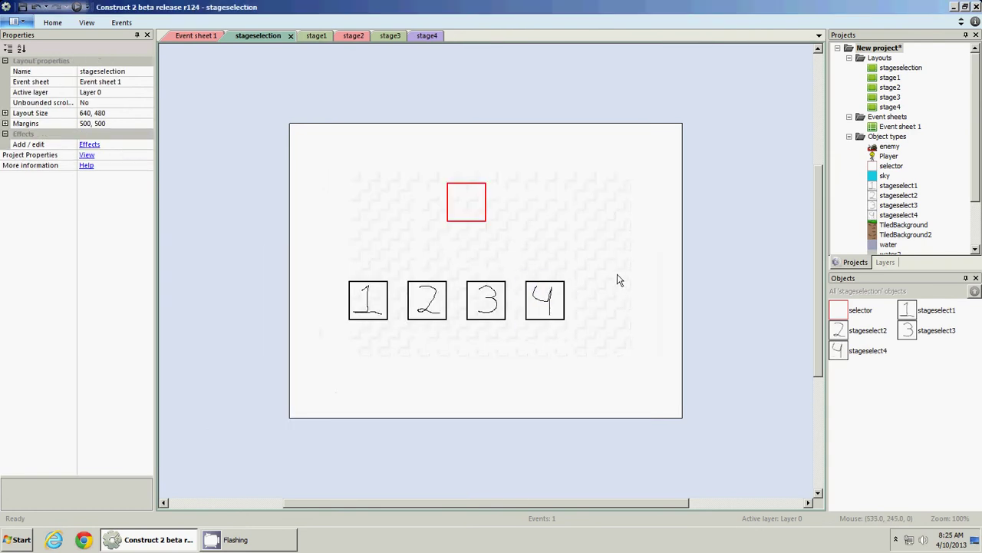
# Select all four numbered stage boxes and move them together down and to the right, to vertical position 352
pyautogui.click(357, 302)
pyautogui.keyDown('shift'); pyautogui.click(427, 305); pyautogui.keyUp('shift')
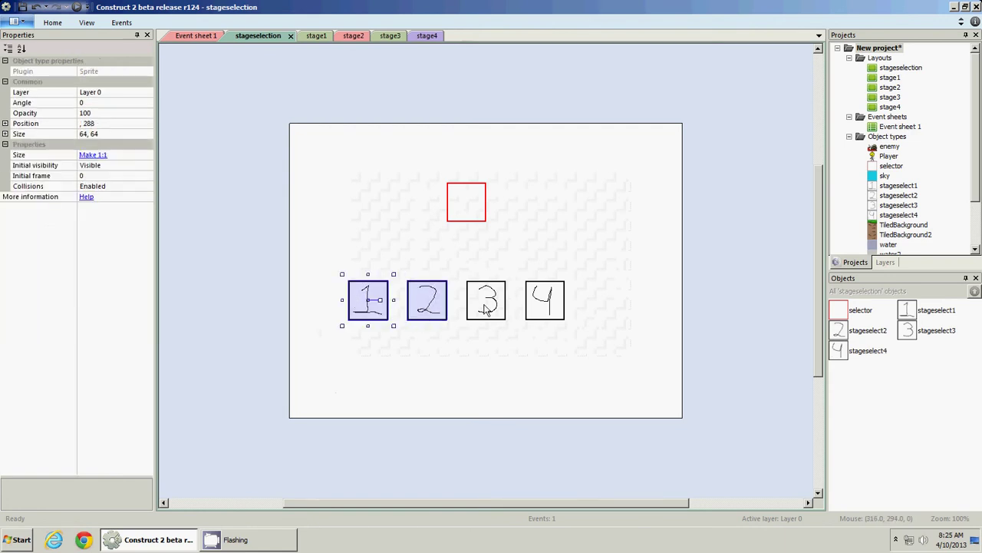
pyautogui.keyDown('shift'); pyautogui.click(486, 307); pyautogui.keyUp('shift')
pyautogui.keyDown('shift'); pyautogui.click(539, 310); pyautogui.keyUp('shift')
pyautogui.moveTo(539, 310); pyautogui.dragTo(578, 349)
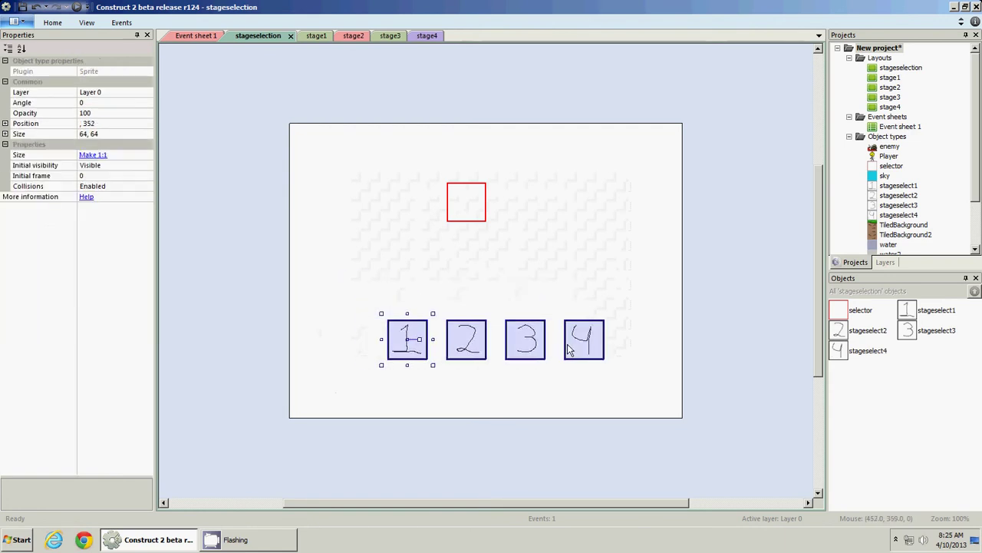
pyautogui.click(612, 261)
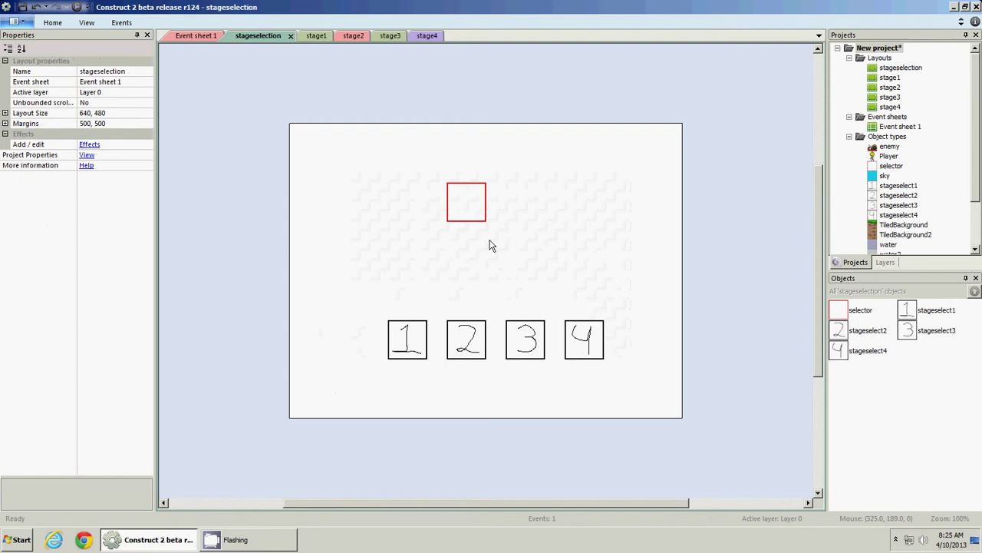
# Move the red selector to position 192, 256, directly above the stage 1 box
pyautogui.moveTo(476, 213); pyautogui.dragTo(414, 300)
pyautogui.click(344, 336)
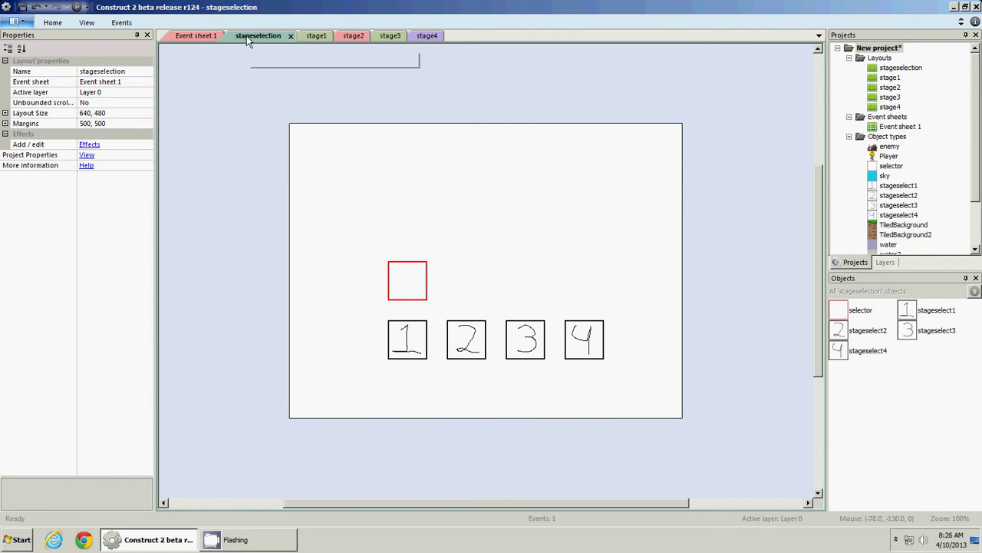
pyautogui.click(401, 291)
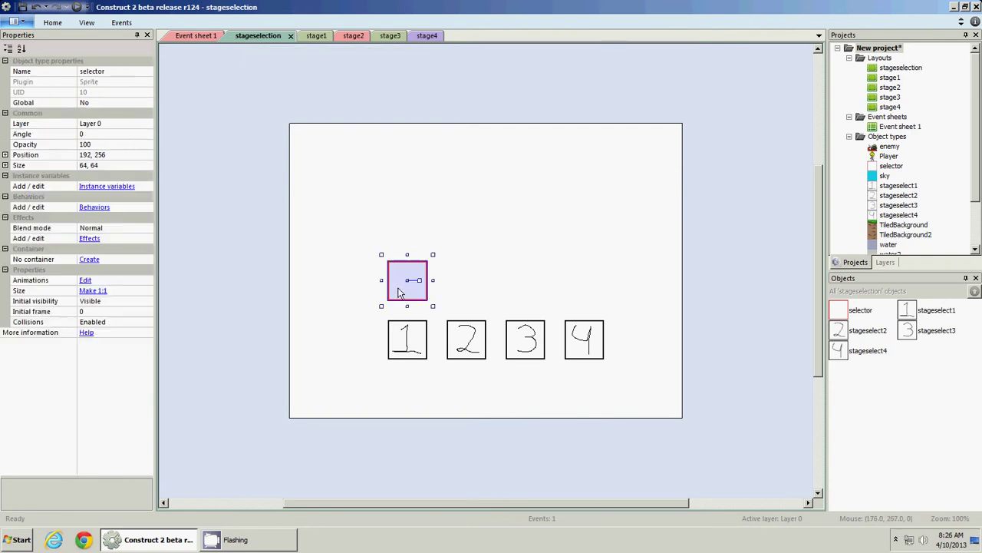
pyautogui.click(406, 340)
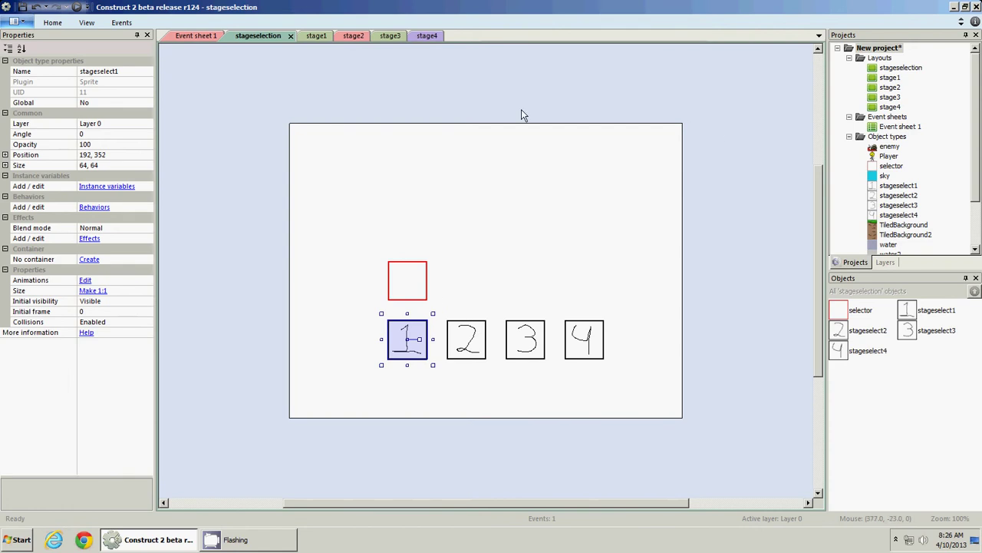
pyautogui.click(360, 259)
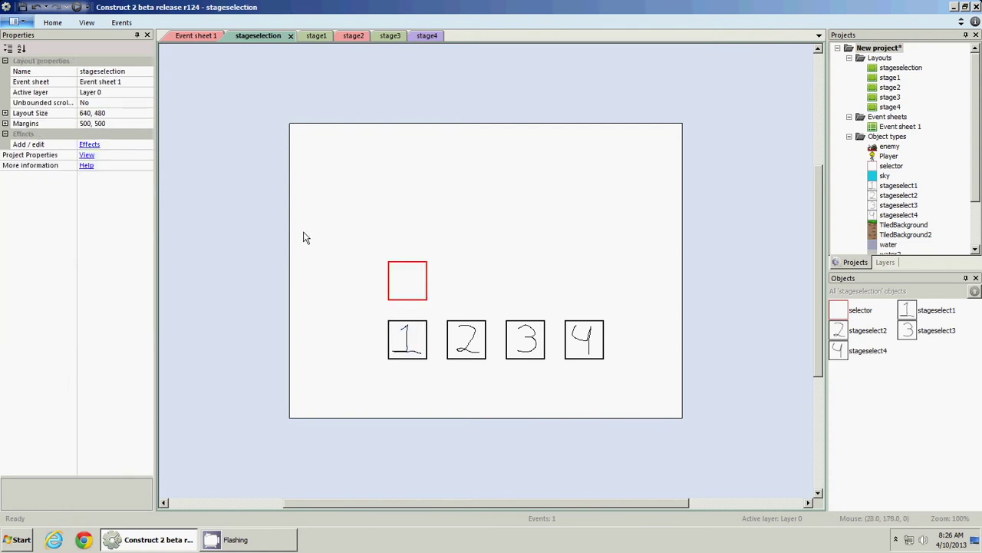
# Add a number instance variable named selection with initial value 1 to the selector, and move the selector onto the stage 1 box
pyautogui.click(414, 293)
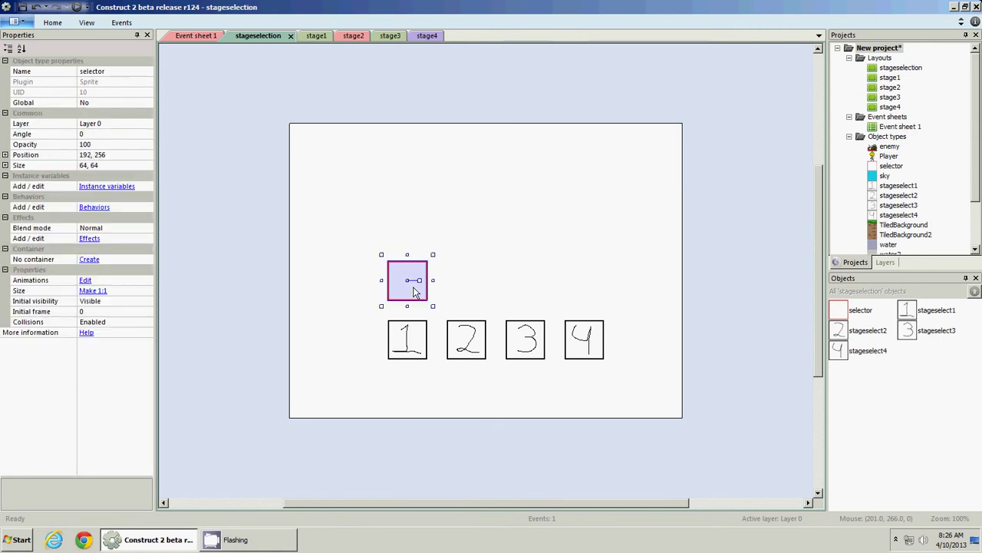
pyautogui.click(123, 187)
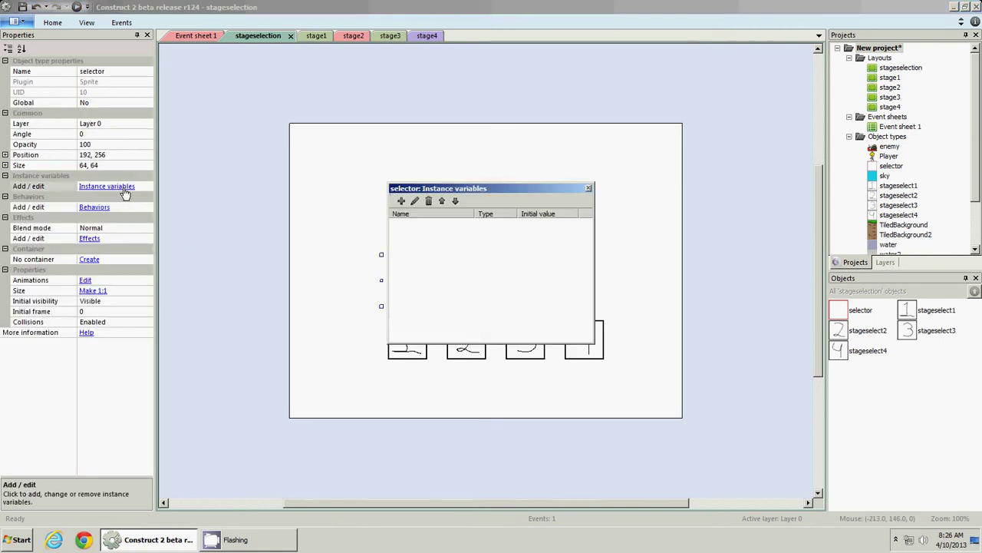
pyautogui.click(401, 202)
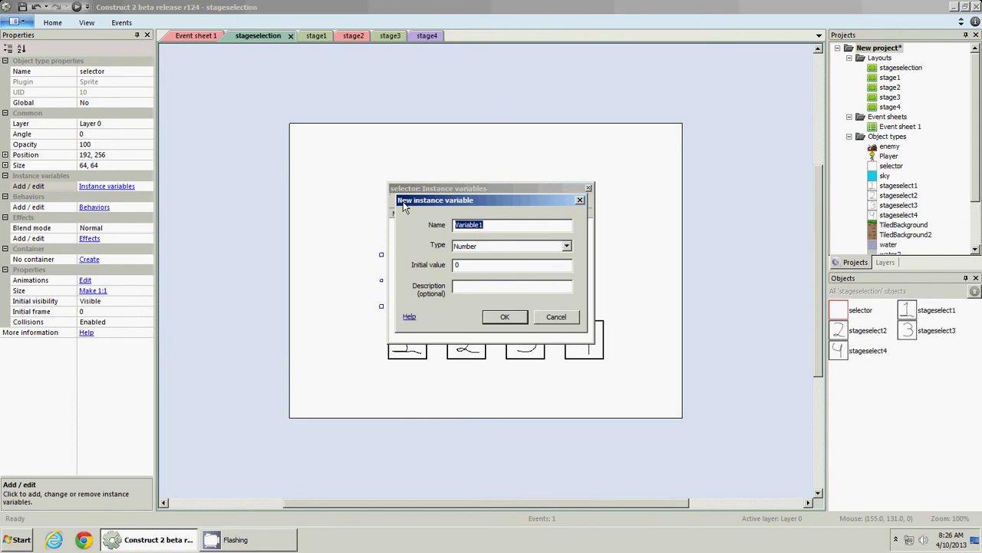
pyautogui.write('sele')
pyautogui.write('1')
pyautogui.press('Return')
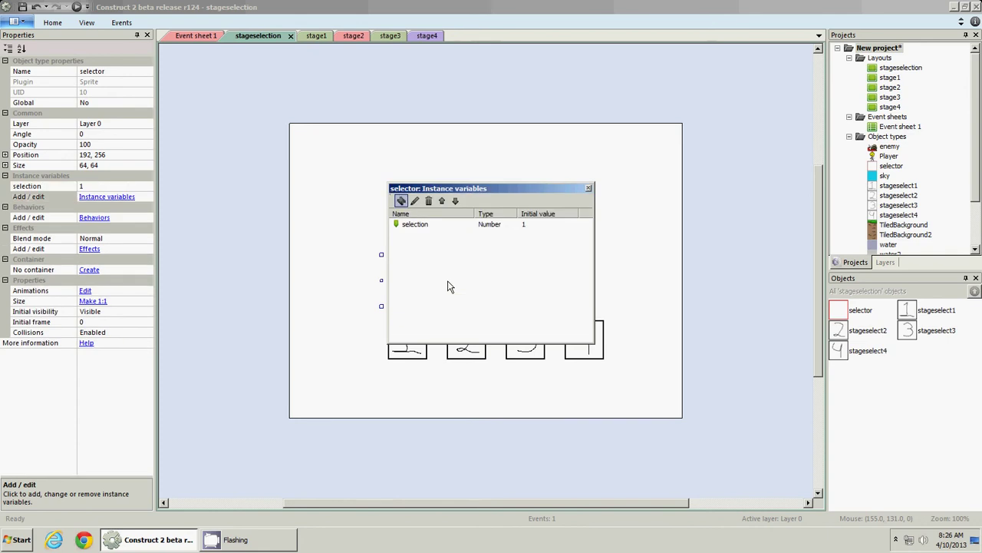
pyautogui.click(588, 189)
pyautogui.moveTo(400, 304); pyautogui.dragTo(401, 358)
pyautogui.click(302, 149)
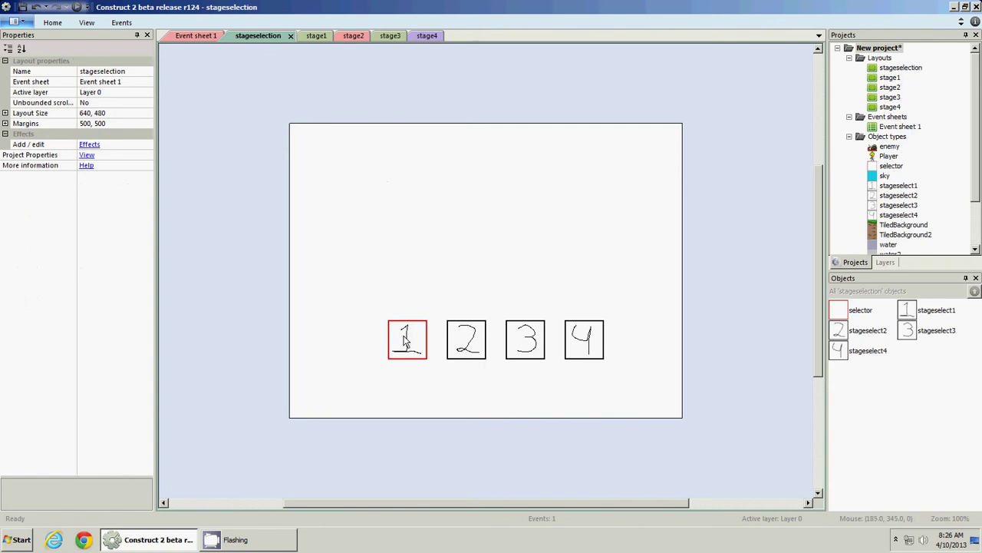
pyautogui.click(197, 35)
pyautogui.click(210, 85)
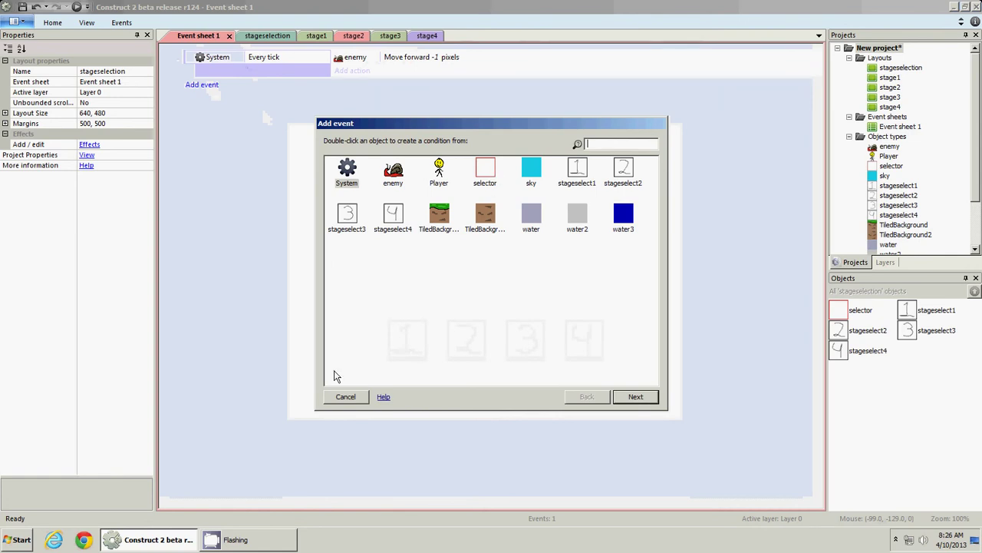
pyautogui.click(335, 398)
pyautogui.click(255, 36)
# Insert a Mouse object into the project from the stageselection layout
pyautogui.doubleClick(261, 209)
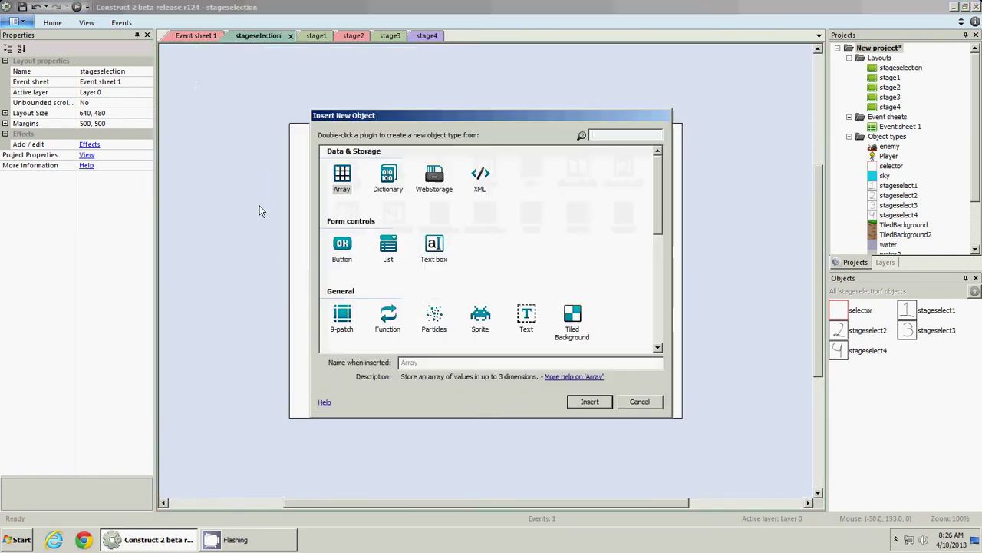
pyautogui.click(547, 274)
pyautogui.scroll(-5, 547, 273)
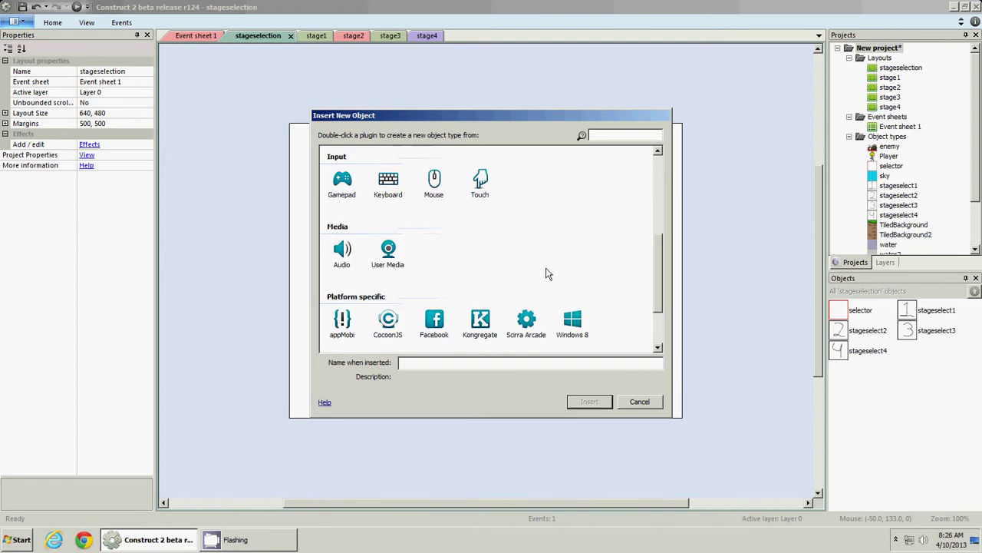
pyautogui.doubleClick(435, 179)
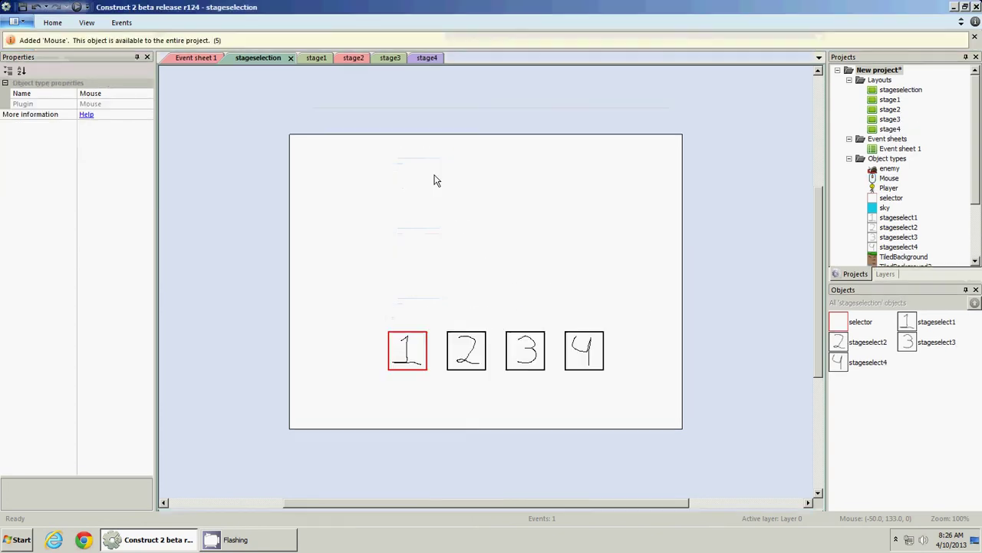
# Insert a Keyboard object into the project from the stageselection layout
pyautogui.doubleClick(253, 204)
pyautogui.click(502, 245)
pyautogui.scroll(-3, 458, 236)
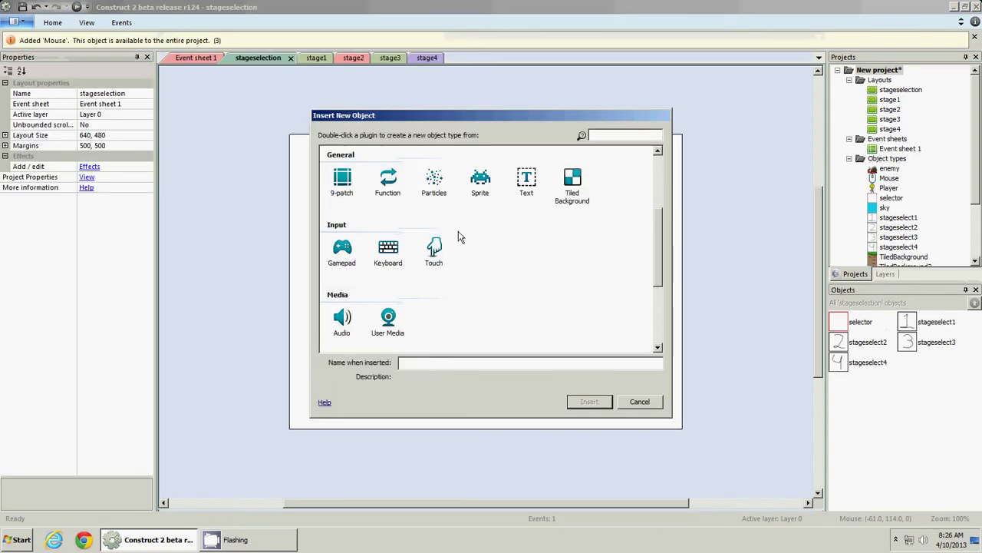
pyautogui.doubleClick(389, 254)
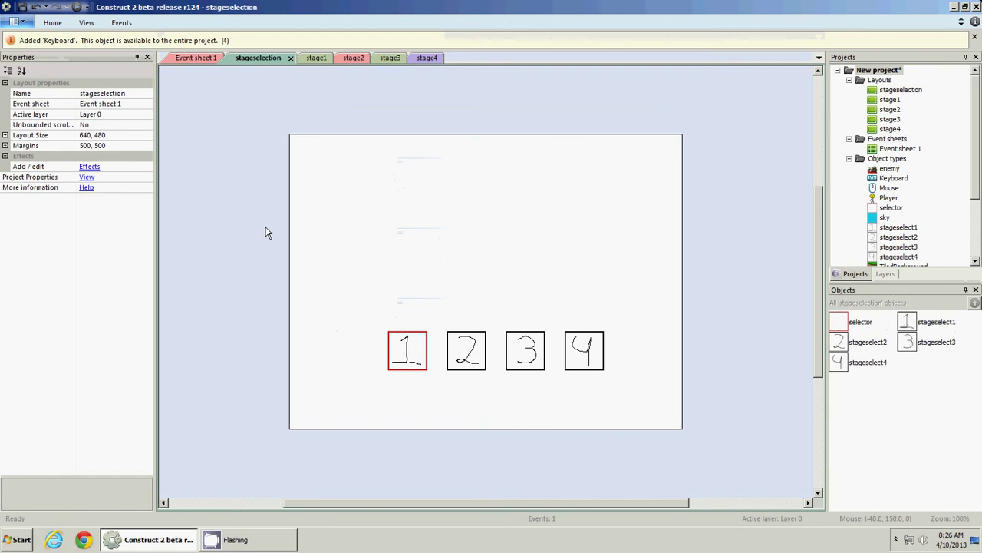
# Add an event to Event sheet 1 with the Keyboard condition On key pressed for the Left arrow
pyautogui.click(195, 58)
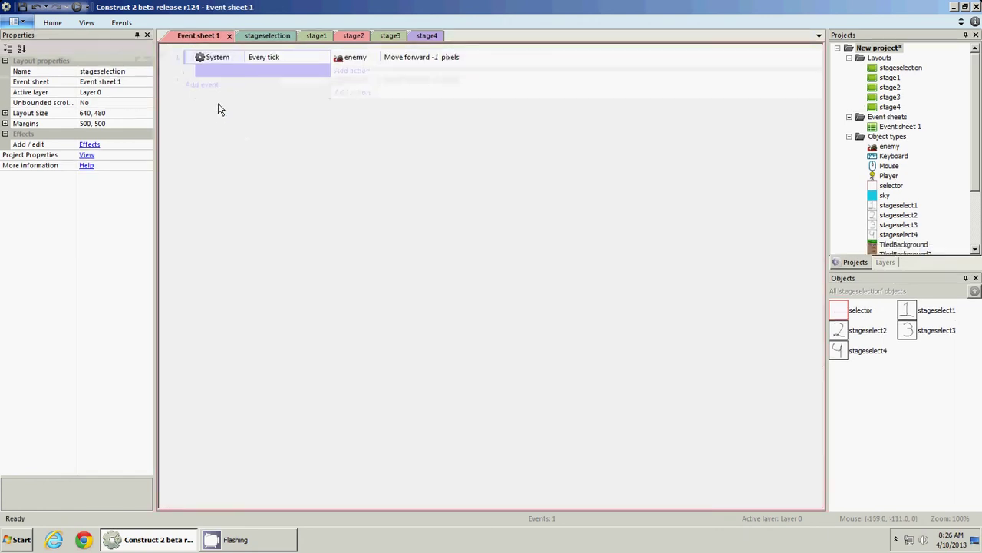
pyautogui.click(213, 84)
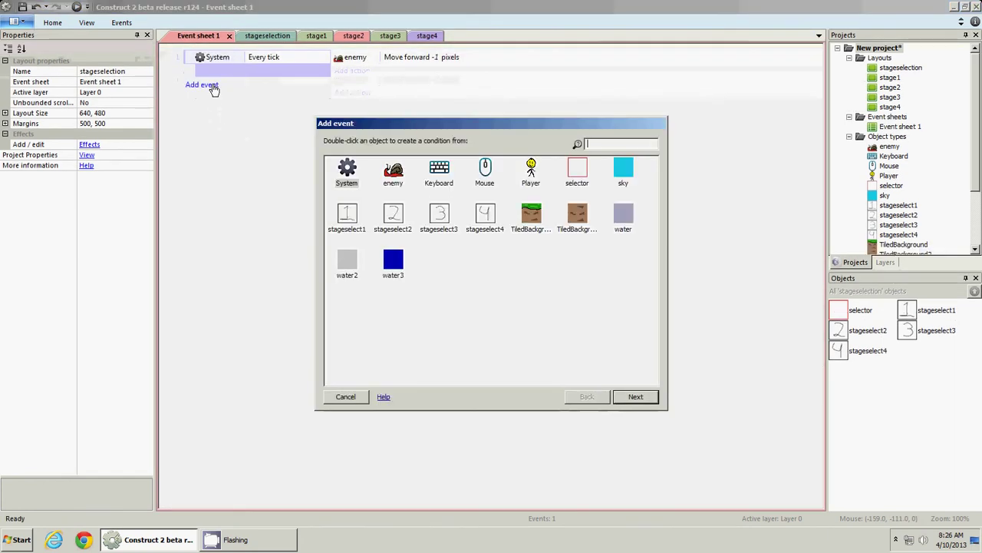
pyautogui.doubleClick(442, 175)
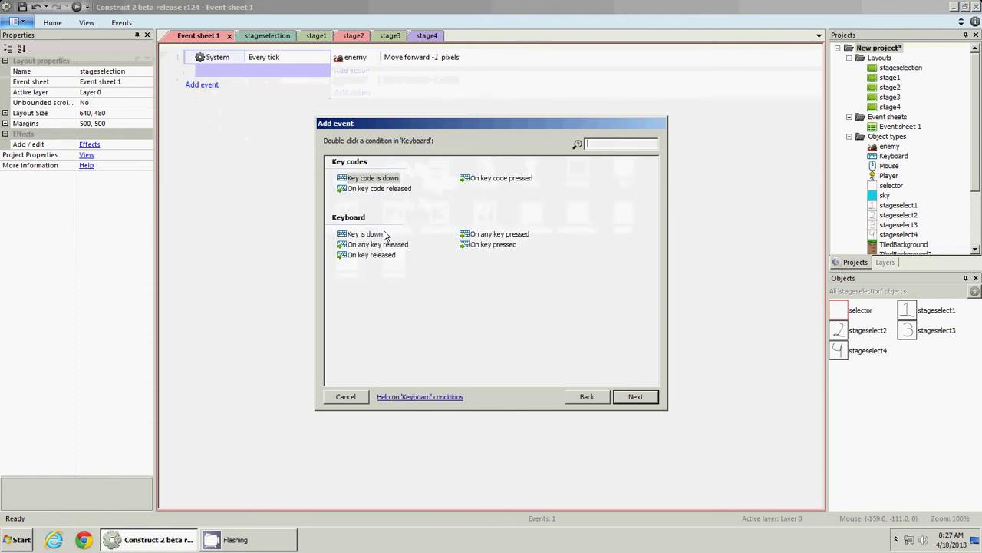
pyautogui.doubleClick(503, 244)
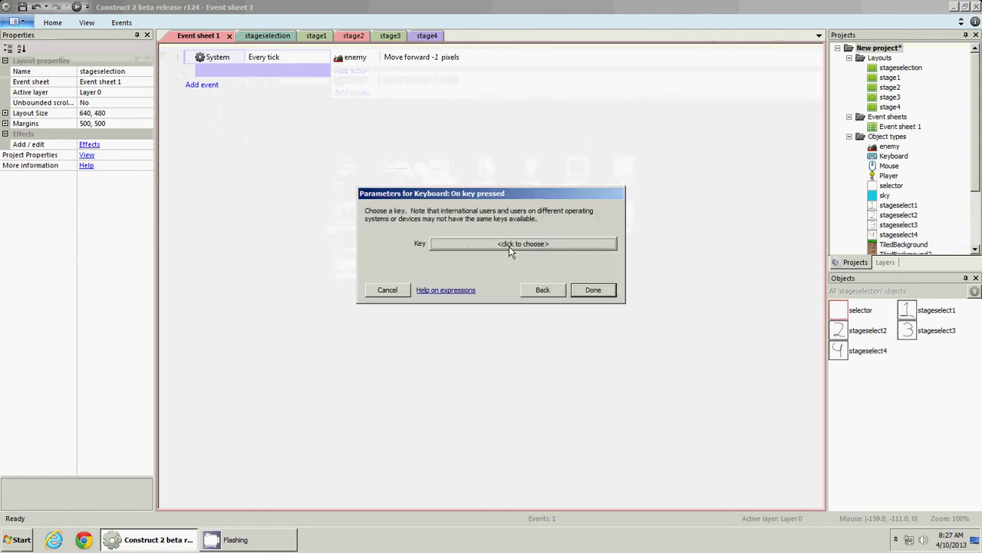
pyautogui.click(505, 244)
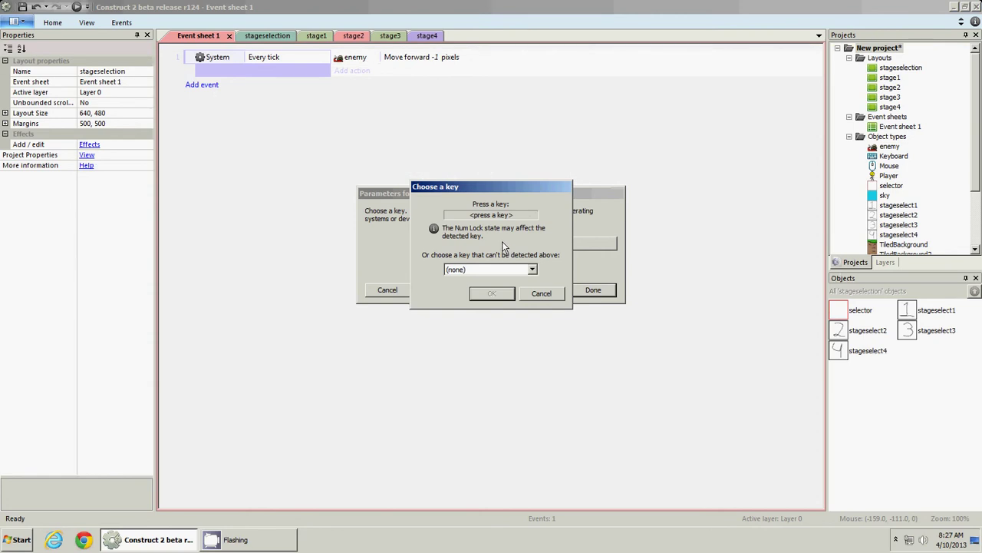
pyautogui.press('Left')
pyautogui.click(500, 291)
pyautogui.click(593, 291)
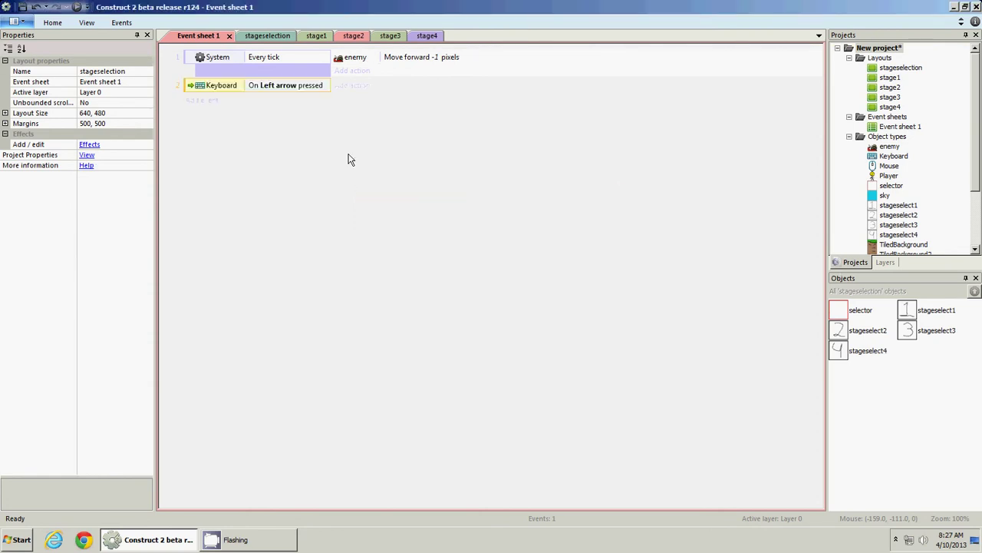
# Add an action to the Left arrow event that subtracts 1 from the selector's selection variable
pyautogui.click(351, 87)
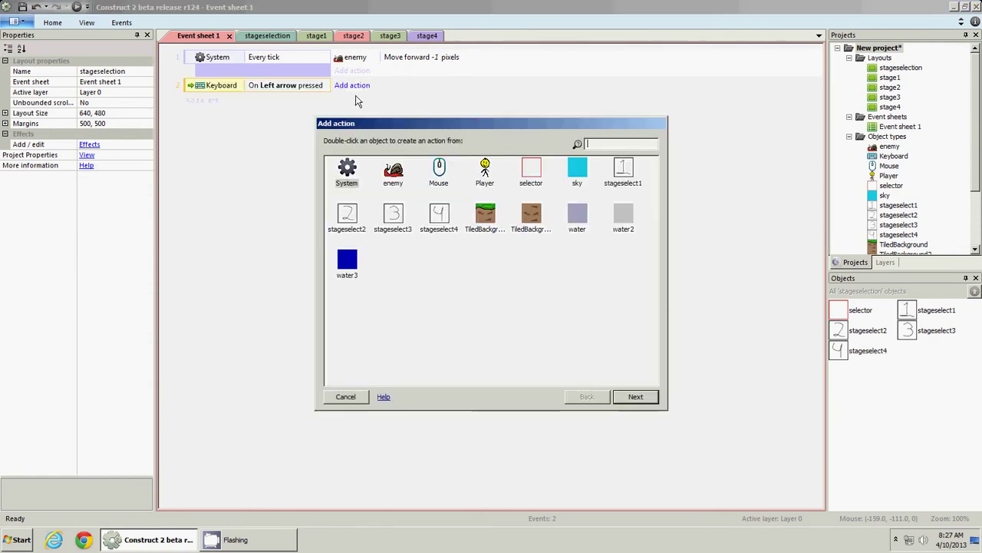
pyautogui.doubleClick(530, 165)
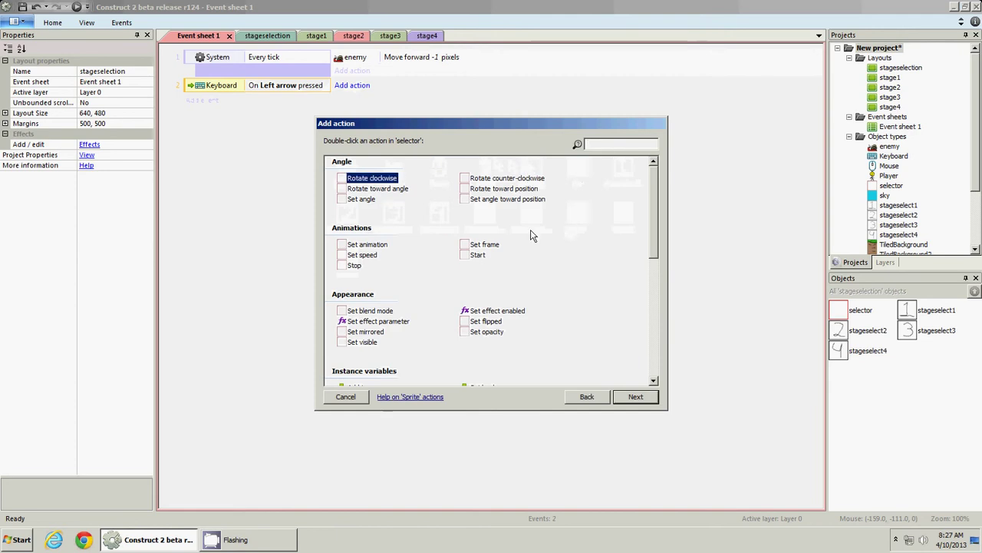
pyautogui.scroll(-3, 528, 175)
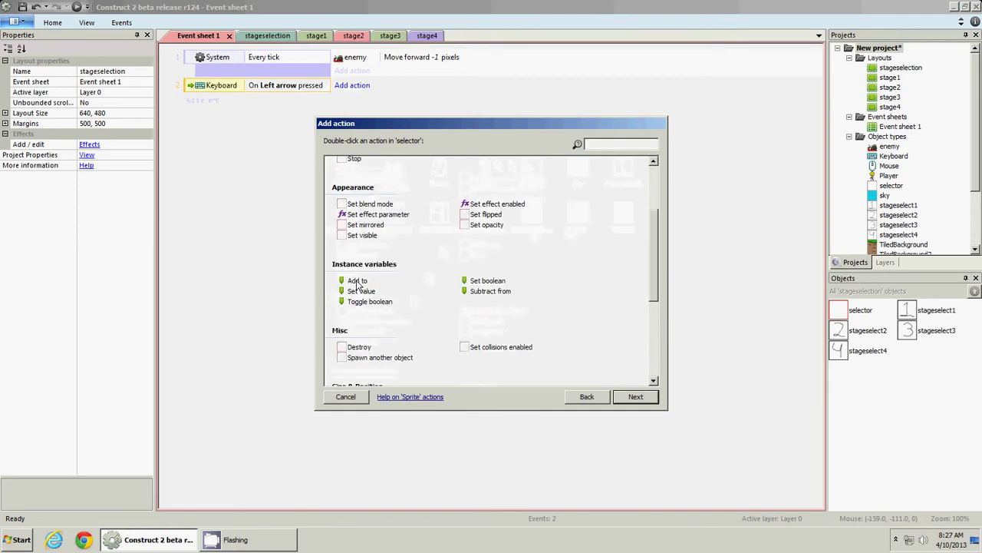
pyautogui.click(486, 297)
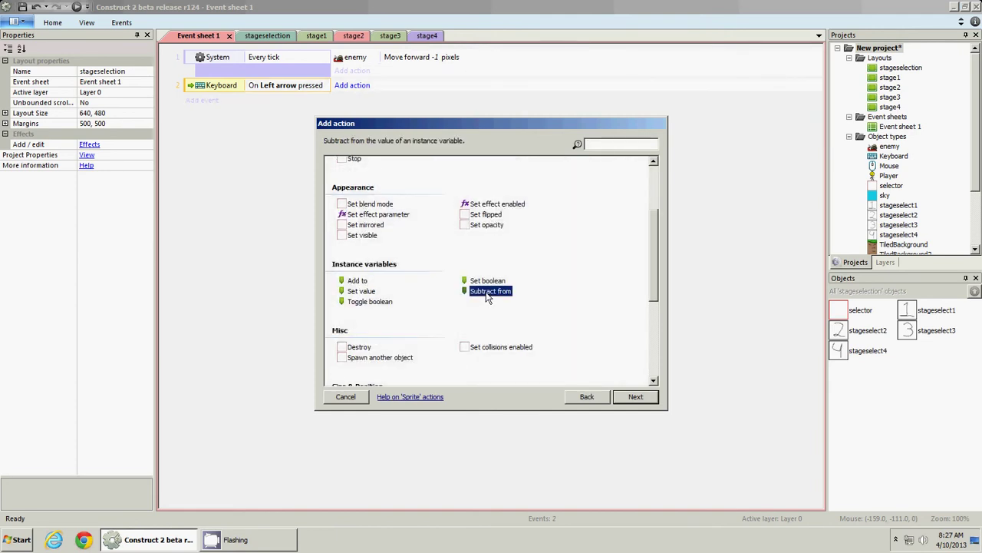
pyautogui.doubleClick(487, 297)
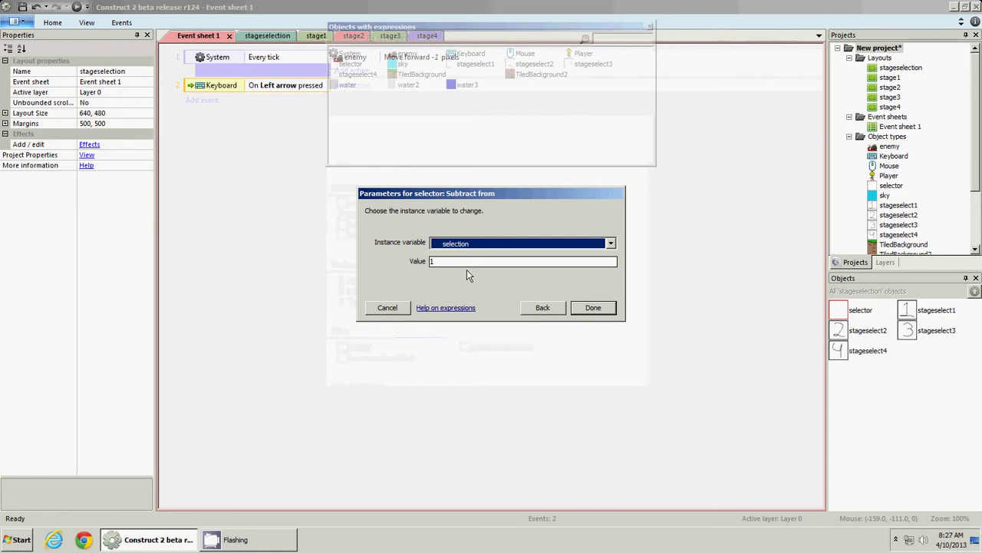
pyautogui.click(592, 308)
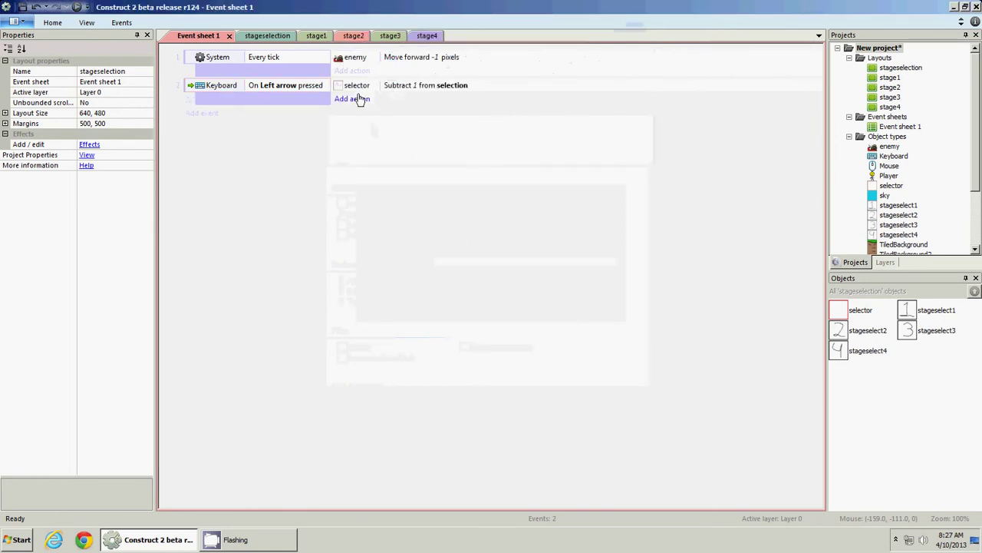
# Duplicate the Left arrow event below itself and set the copy's key to the Right arrow
pyautogui.click(187, 90)
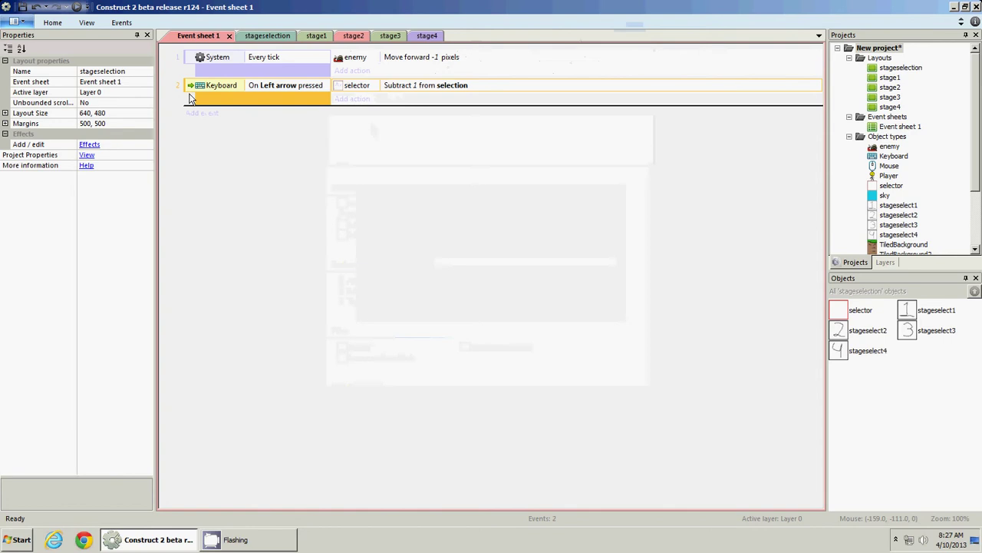
pyautogui.keyDown('ctrl'); pyautogui.moveTo(191, 89); pyautogui.dragTo(191, 100); pyautogui.keyUp('ctrl')
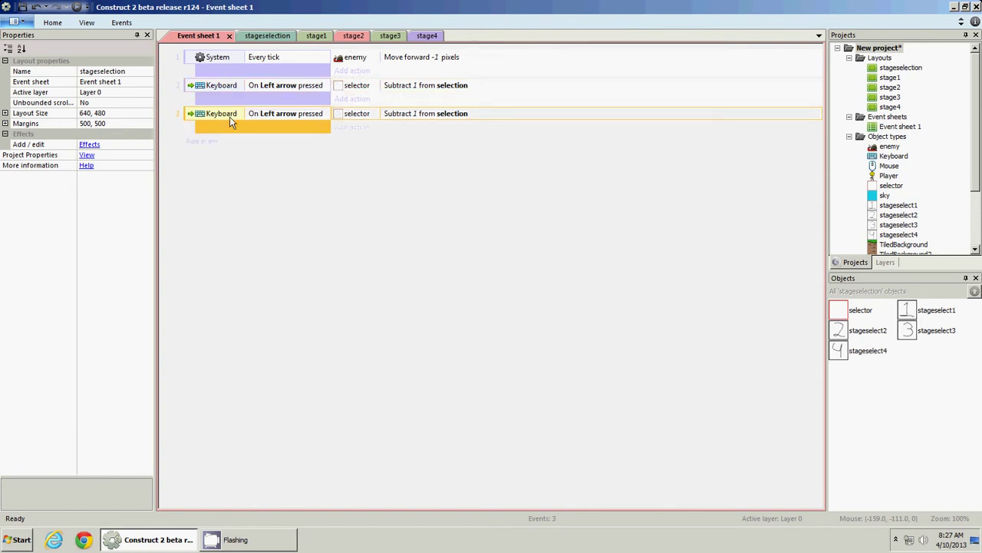
pyautogui.doubleClick(274, 113)
pyautogui.click(523, 244)
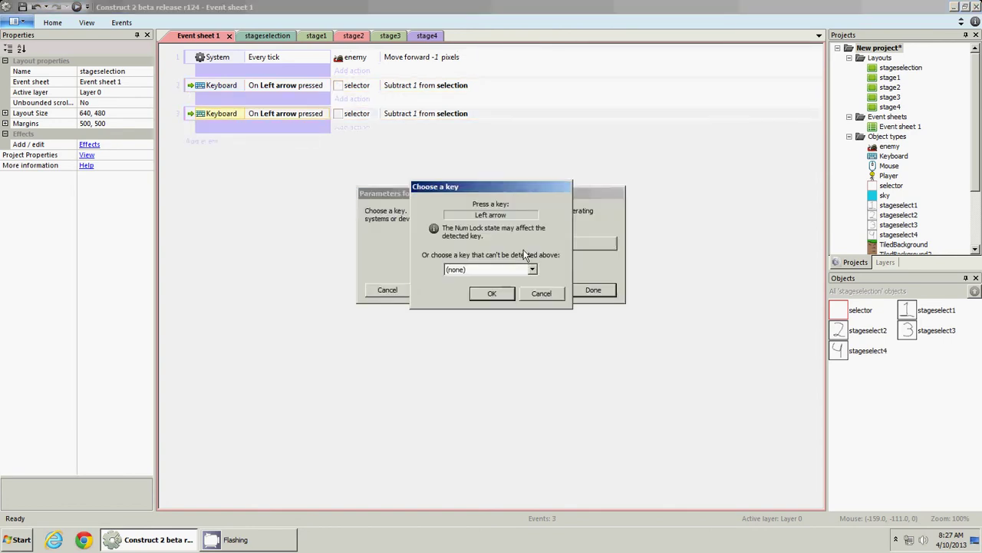
pyautogui.press('Right')
pyautogui.click(492, 293)
pyautogui.click(594, 289)
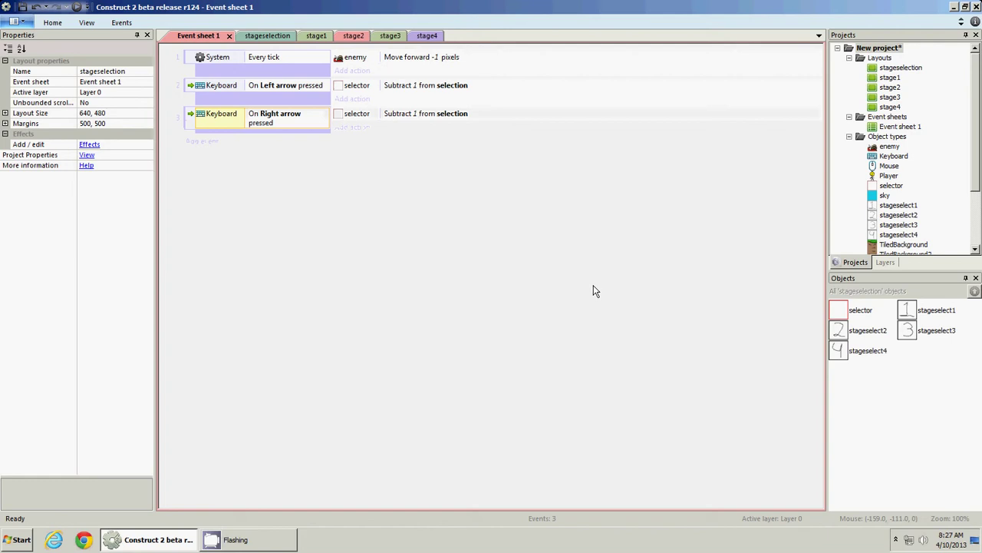
# Replace the Right arrow event's action with Add to, adding 1 to the selector's selection variable
pyautogui.doubleClick(407, 123)
pyautogui.click(539, 307)
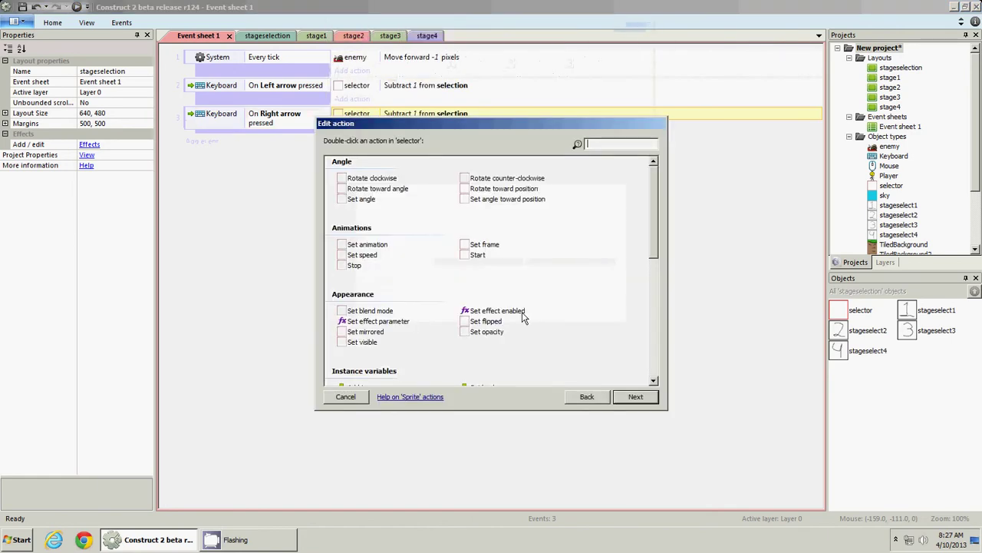
pyautogui.scroll(-3, 537, 330)
pyautogui.doubleClick(355, 281)
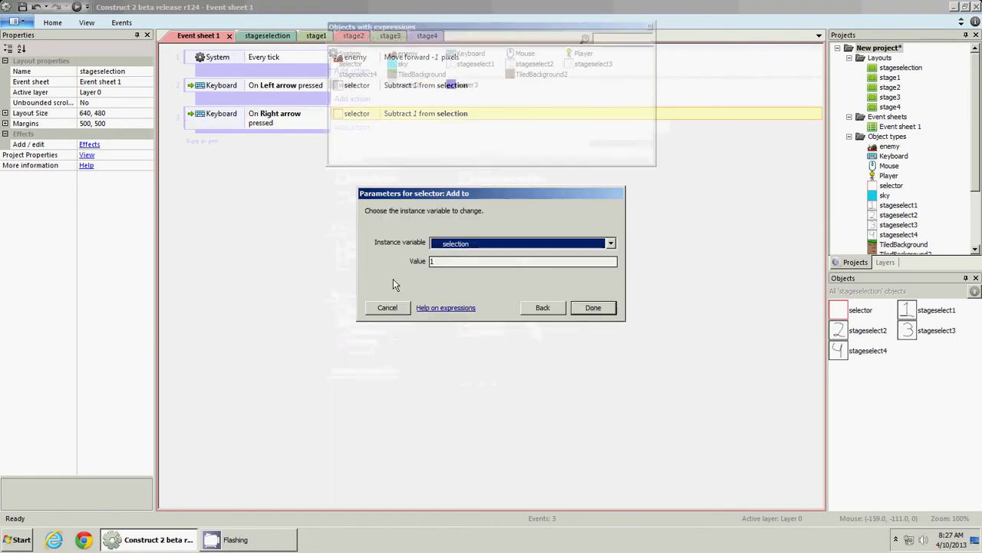
pyautogui.click(595, 307)
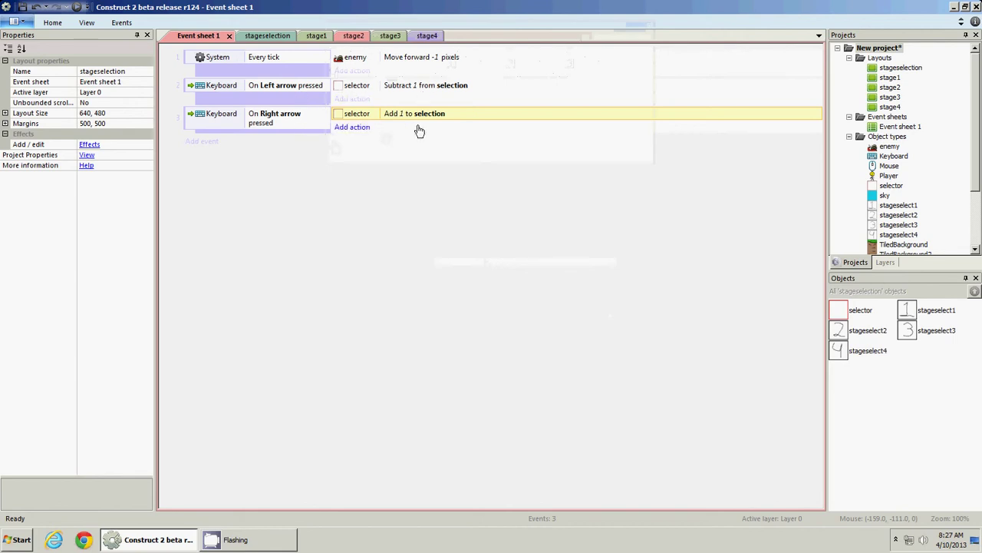
# Add an event with the selector condition Compare instance variable, checking that selection is equal to 1
pyautogui.click(196, 147)
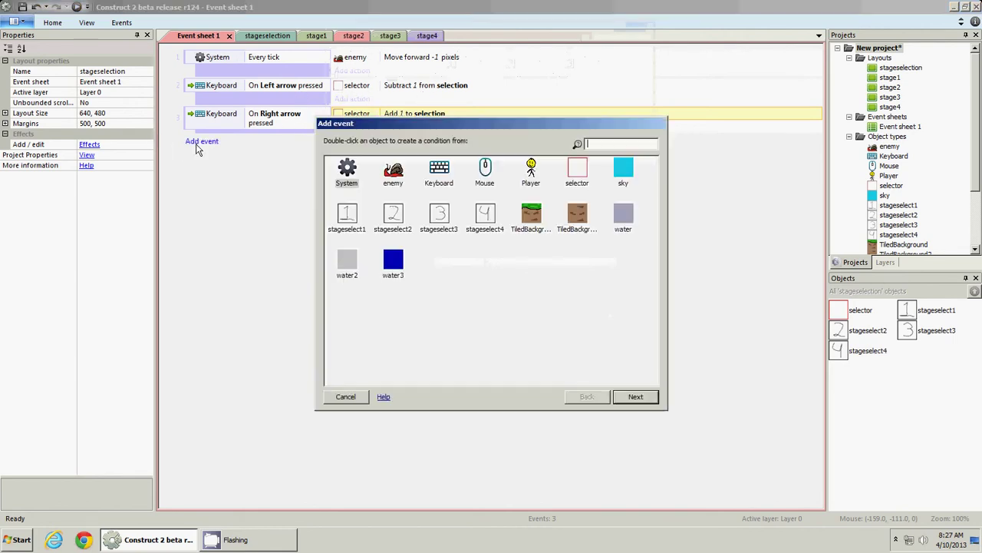
pyautogui.doubleClick(577, 172)
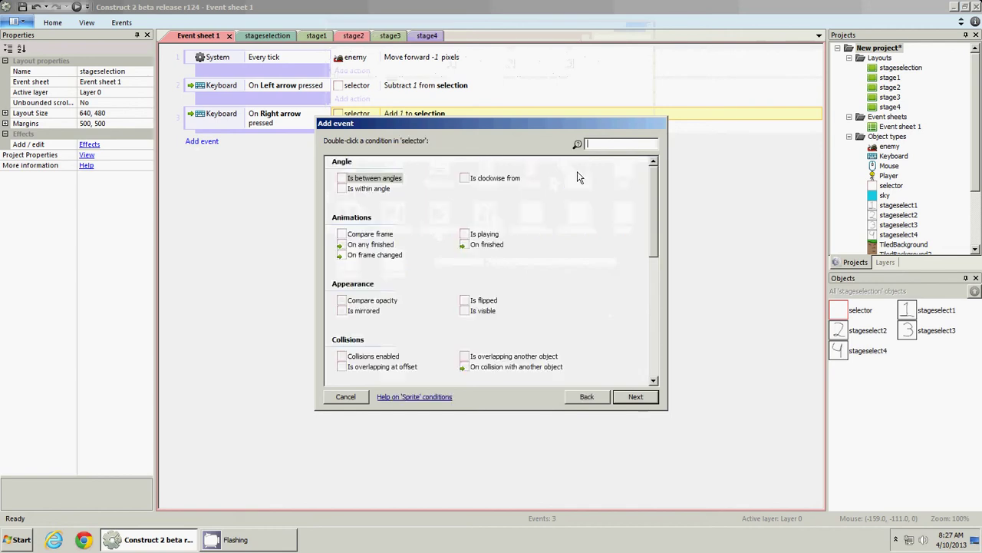
pyautogui.scroll(-3, 492, 238)
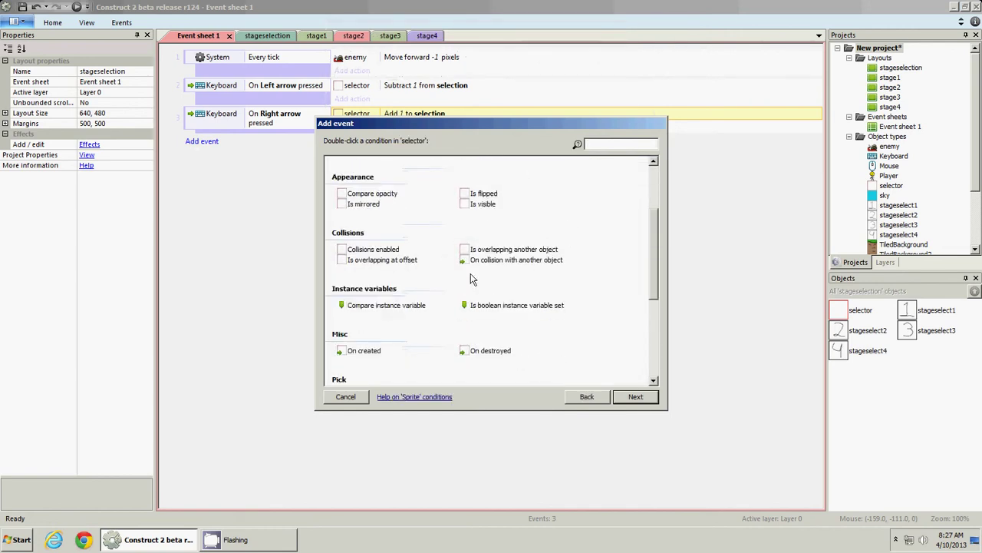
pyautogui.doubleClick(386, 305)
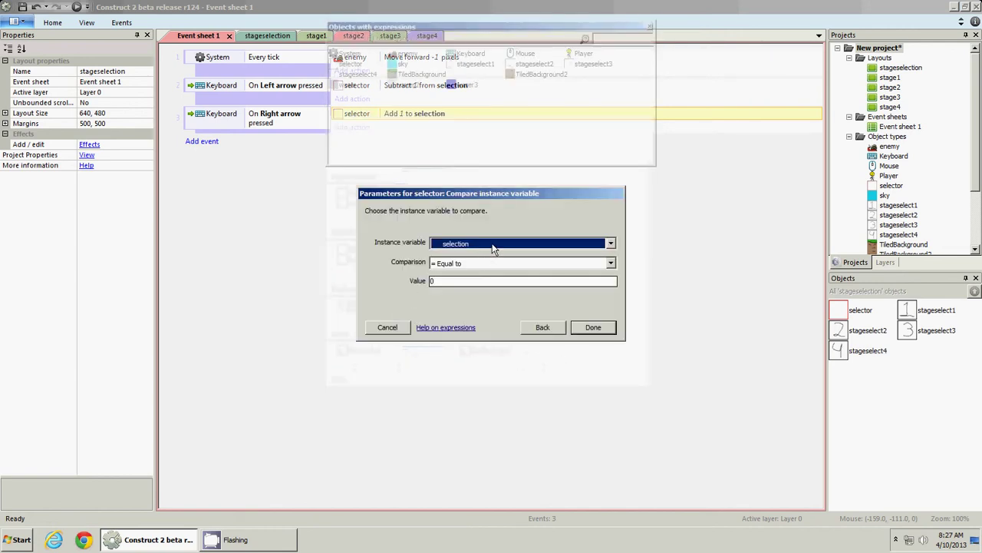
pyautogui.click(487, 281)
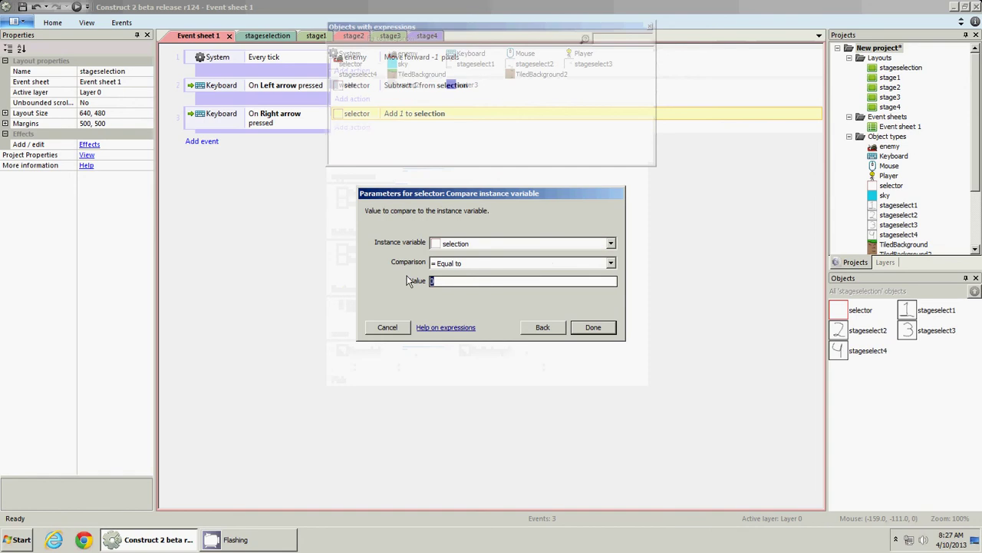
pyautogui.write('1')
pyautogui.press('Return')
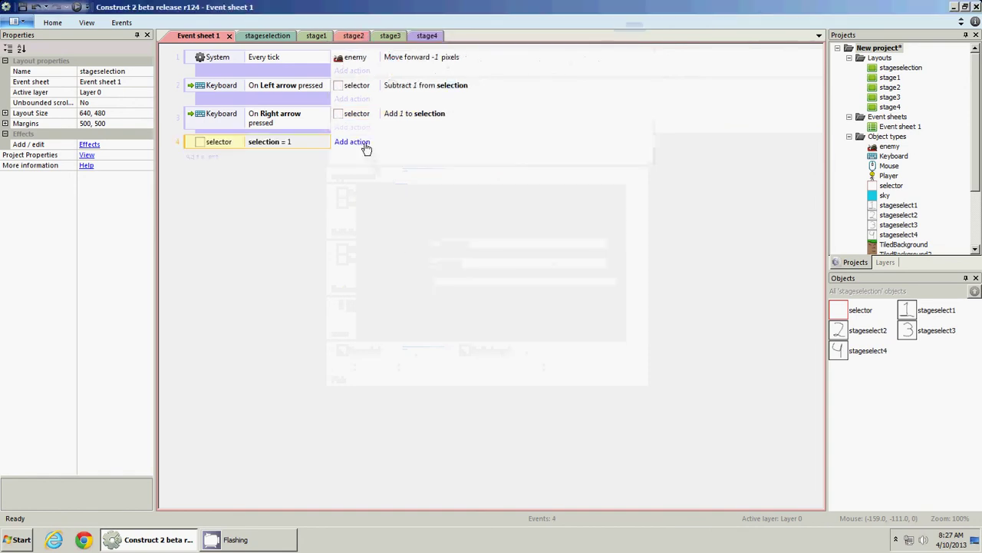
# Add a selector action to the selection = 1 event that sets its position to another object, stageselect1
pyautogui.click(366, 142)
pyautogui.doubleClick(540, 167)
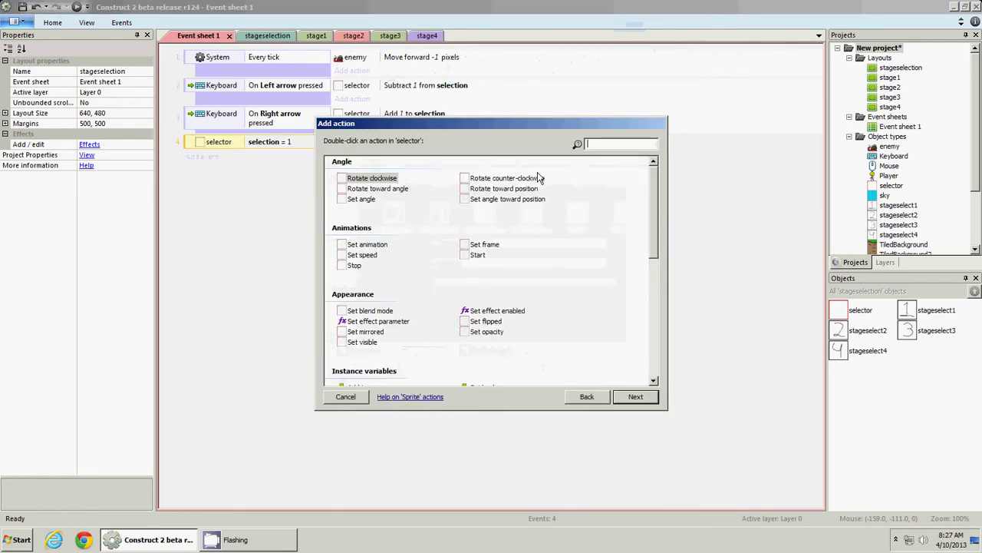
pyautogui.scroll(-10, 585, 245)
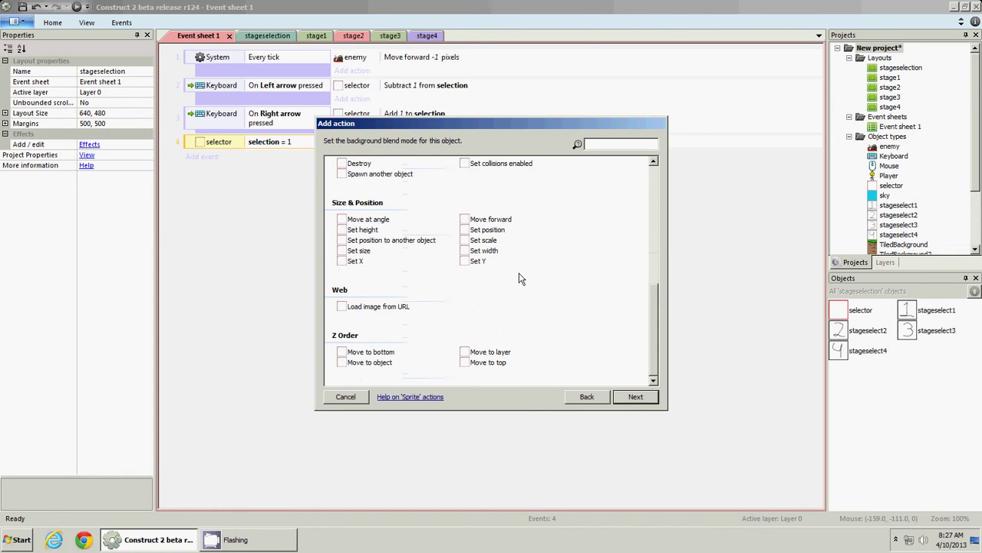
pyautogui.doubleClick(393, 241)
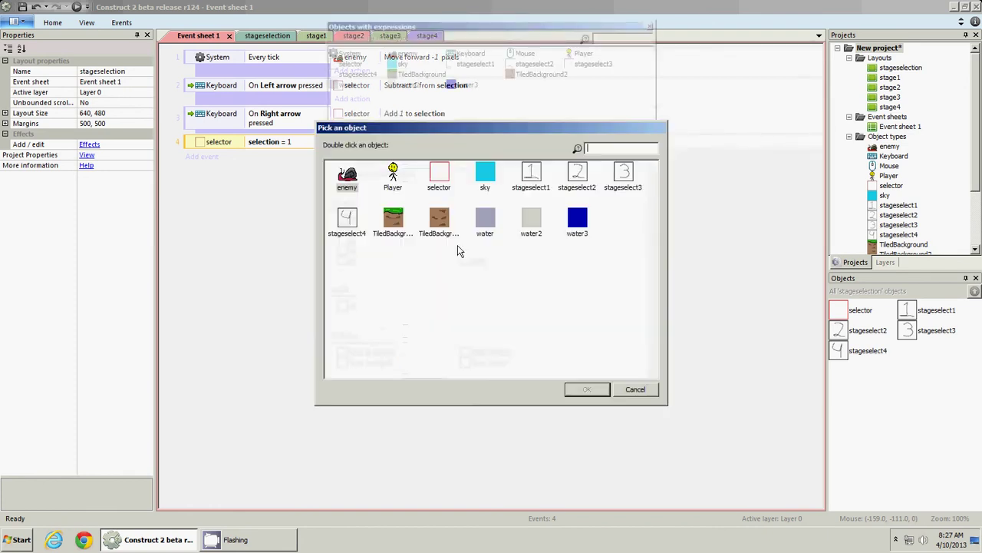
pyautogui.doubleClick(536, 178)
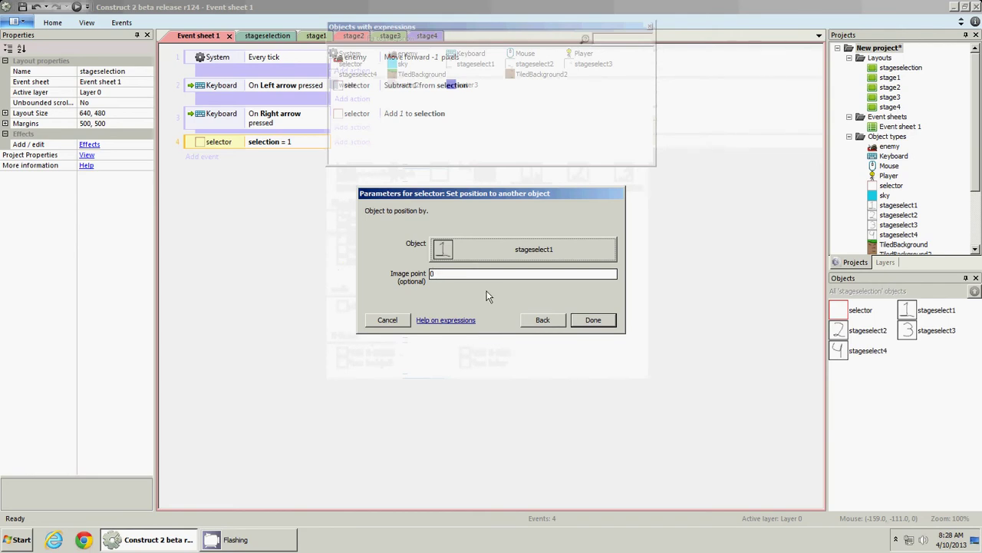
pyautogui.click(577, 319)
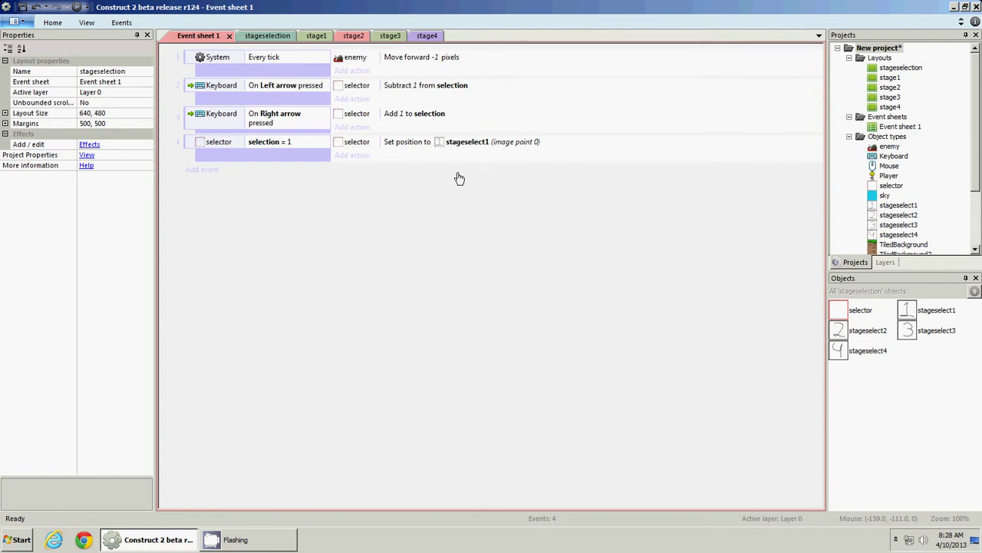
# Duplicate the selection = 1 event below itself and set the copy's comparison value to 2
pyautogui.moveTo(197, 152); pyautogui.dragTo(192, 159)
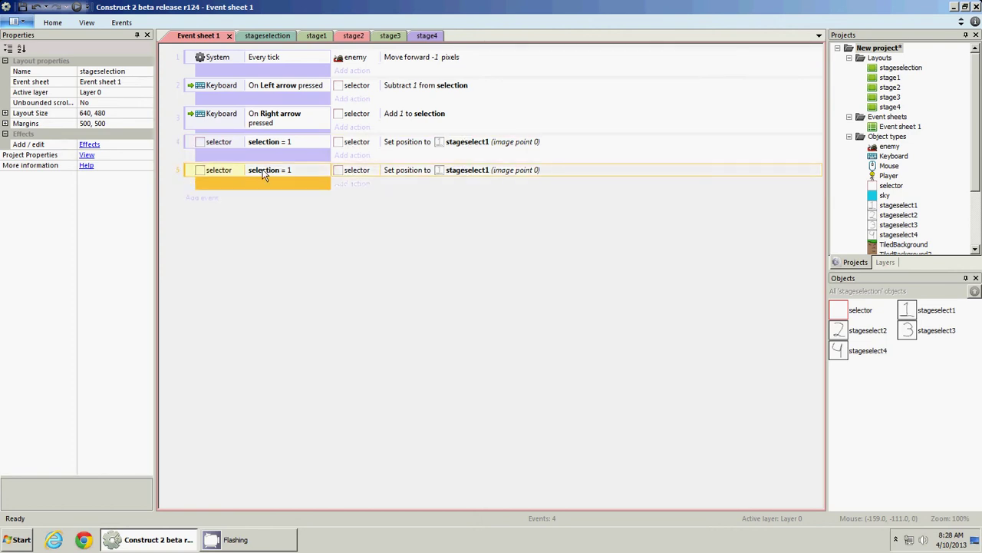
pyautogui.doubleClick(260, 169)
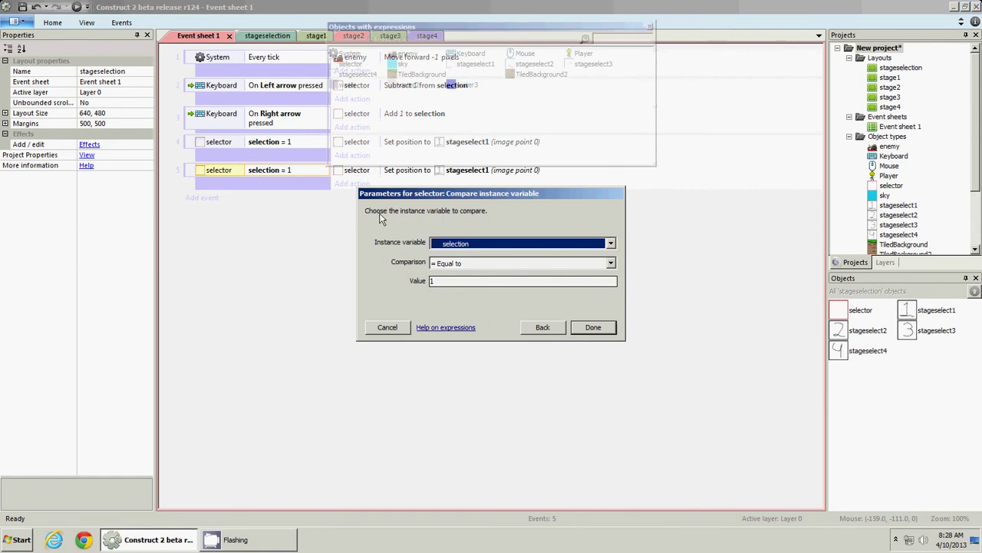
pyautogui.click(467, 280)
pyautogui.write('2')
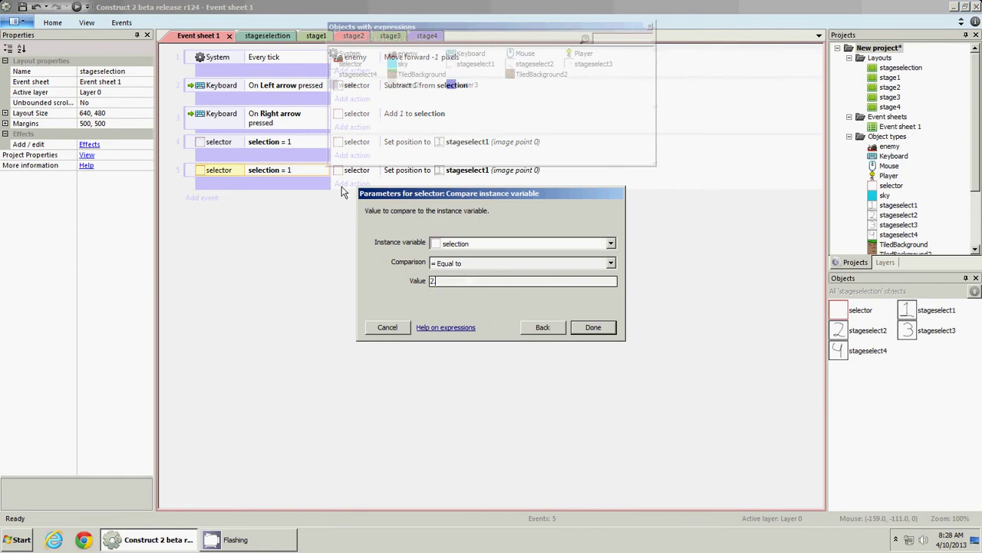
pyautogui.click(591, 327)
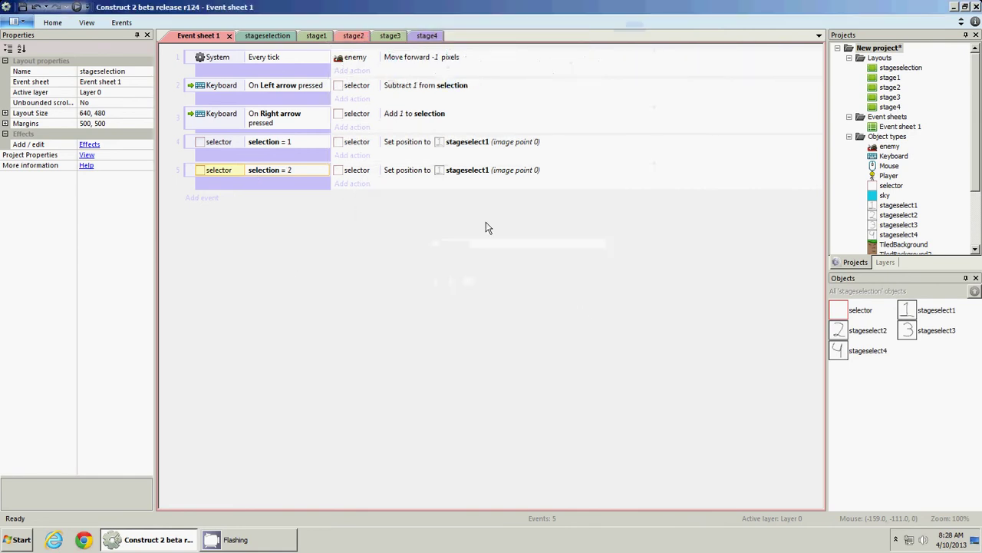
# Change the selection = 2 event's Set position action to use stageselect2 as the target object
pyautogui.doubleClick(483, 170)
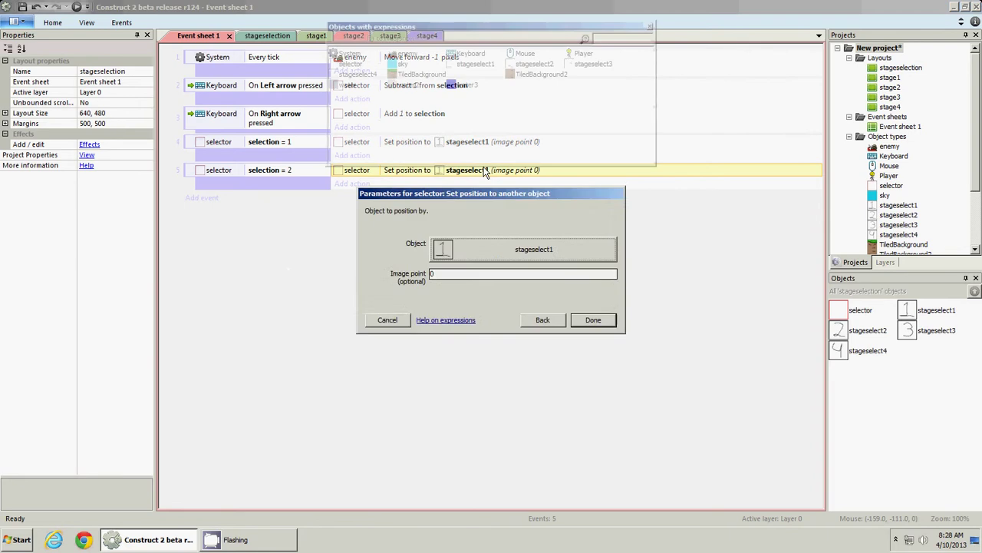
pyautogui.click(521, 248)
pyautogui.click(577, 177)
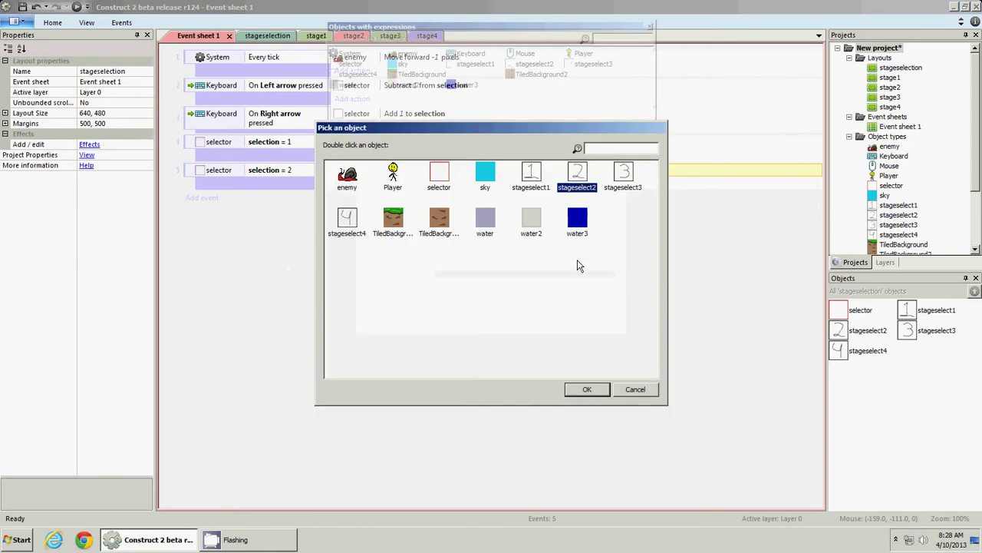
pyautogui.click(587, 389)
pyautogui.click(590, 326)
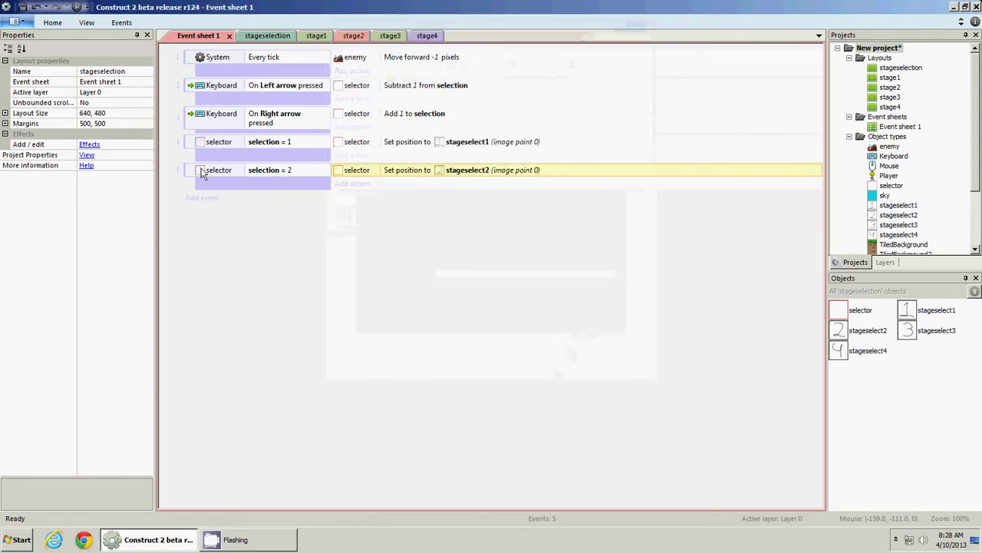
# Duplicate the selection = 2 event below itself and set the copy's comparison value to 3
pyautogui.keyDown('ctrl'); pyautogui.moveTo(202, 172); pyautogui.dragTo(248, 198); pyautogui.keyUp('ctrl')
pyautogui.doubleClick(262, 201)
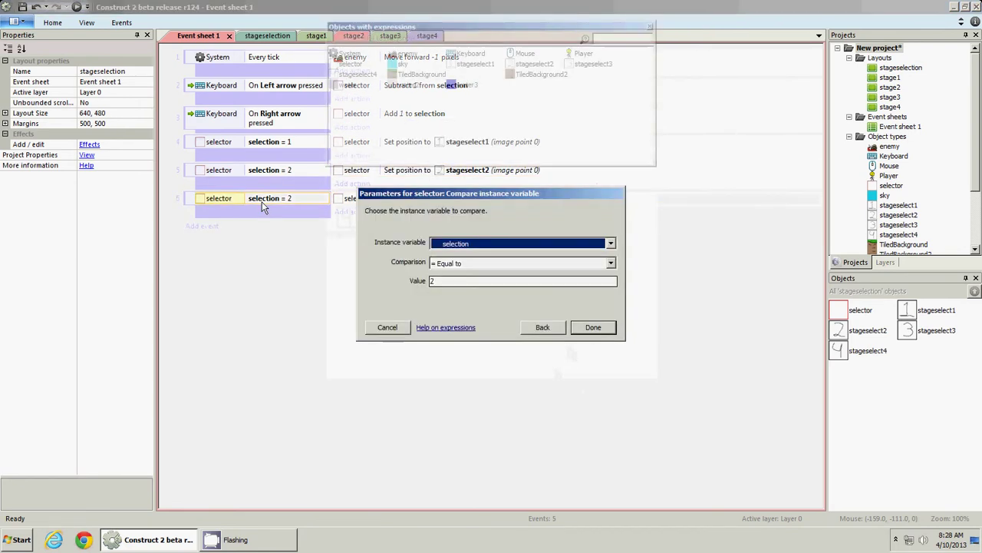
pyautogui.doubleClick(479, 279)
pyautogui.write('3')
pyautogui.press('Return')
# Change the selection = 3 event's Set position action to use stageselect3 as the target object
pyautogui.doubleClick(388, 198)
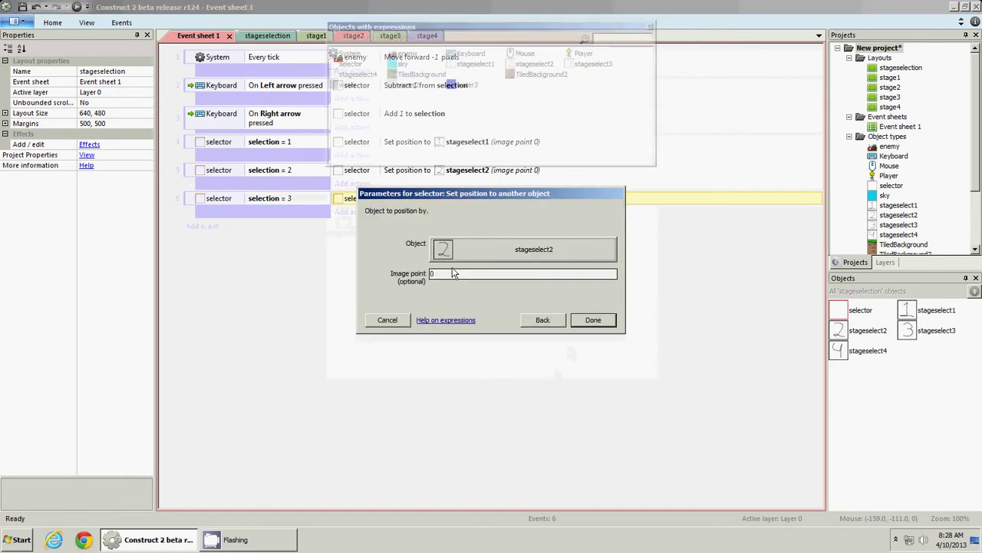
pyautogui.click(452, 274)
pyautogui.click(439, 259)
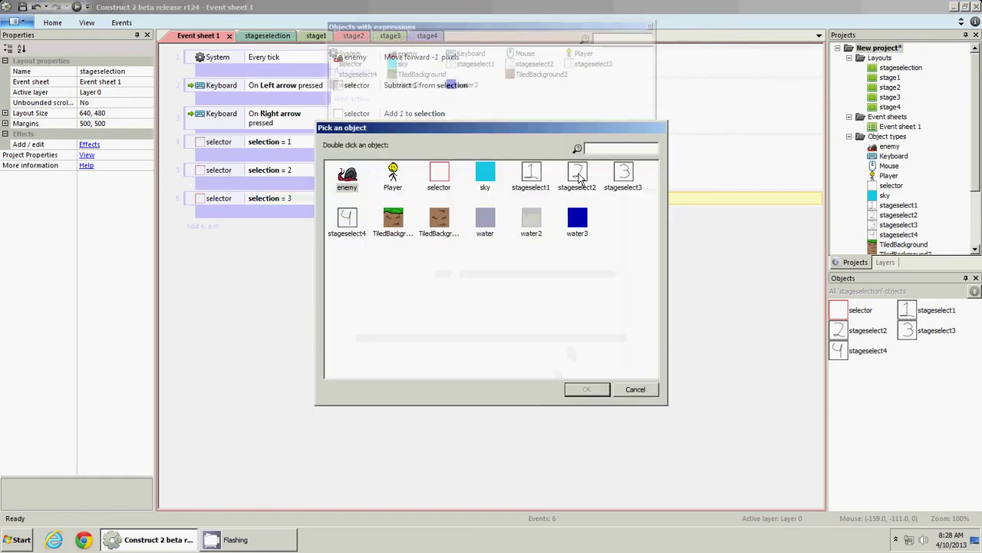
pyautogui.doubleClick(614, 184)
pyautogui.click(593, 319)
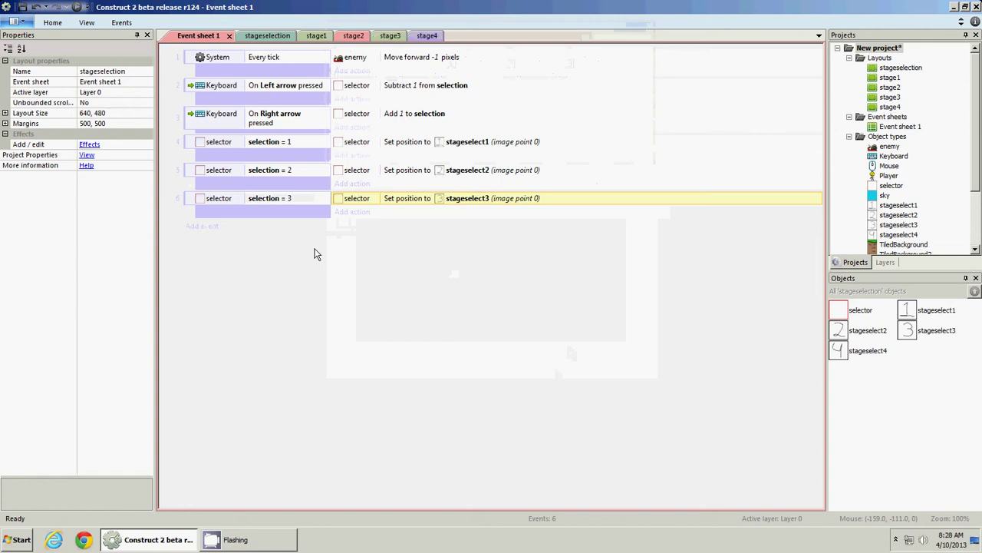
# Duplicate the selection = 3 event below itself and set the copy's comparison value to 4
pyautogui.hotkey('ctrl', 'c')
pyautogui.hotkey('ctrl', 'v')
pyautogui.click(311, 229)
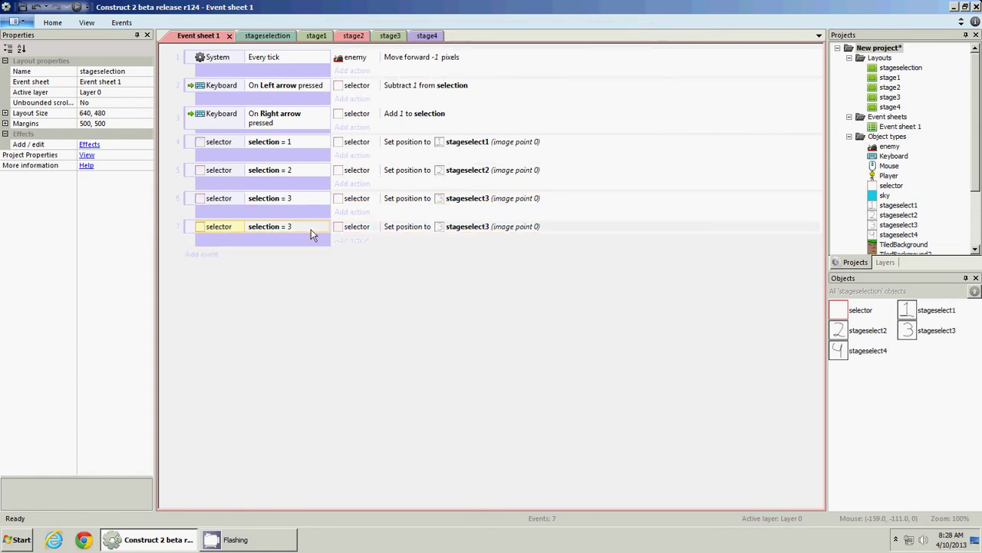
pyautogui.press('Return')
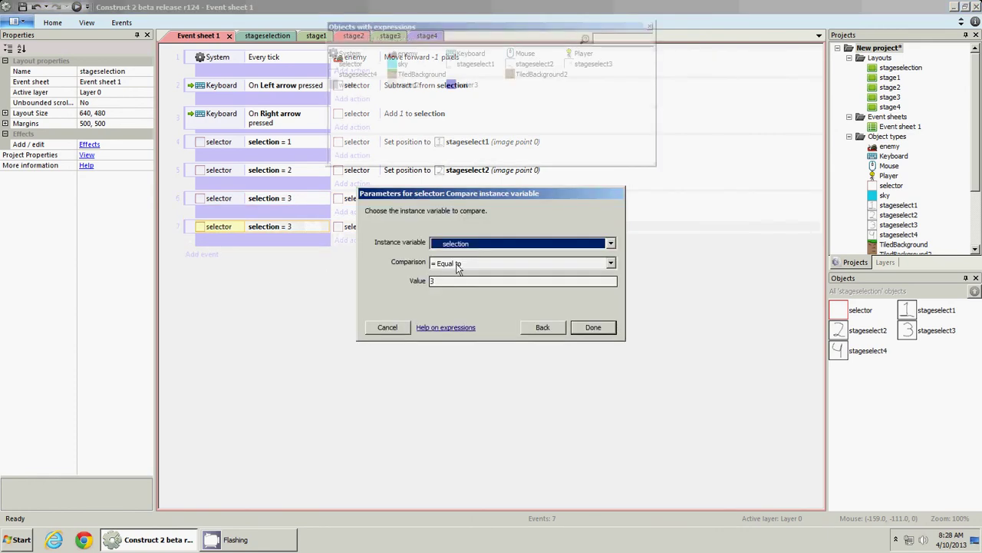
pyautogui.write('4')
pyautogui.press('Return')
# Change the selection = 4 event's Set position action to use stageselect4 as the target object
pyautogui.doubleClick(410, 231)
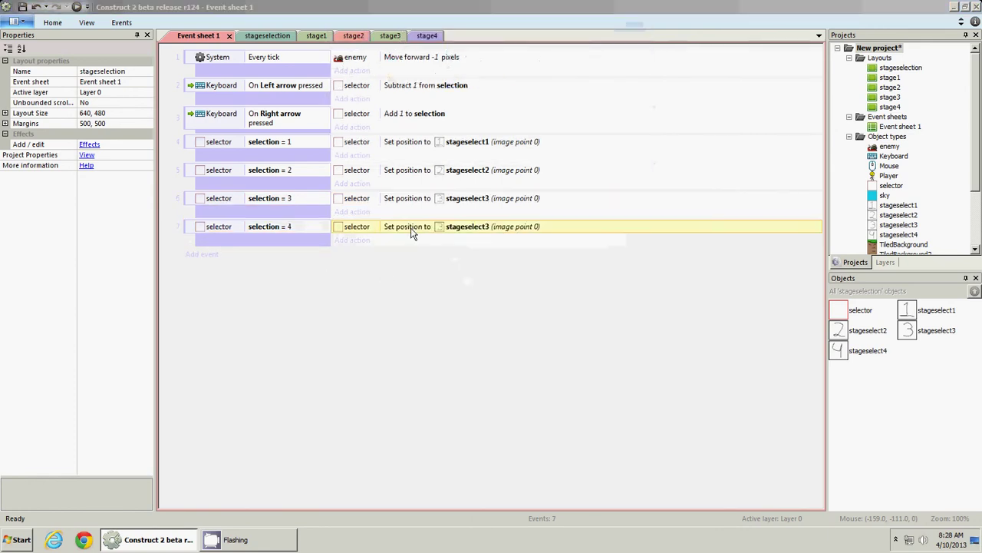
pyautogui.click(458, 247)
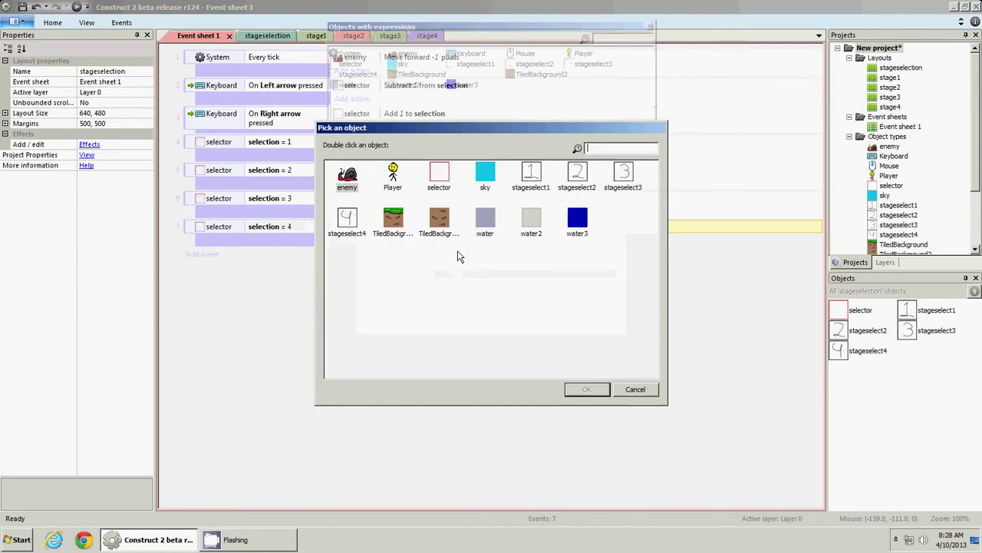
pyautogui.doubleClick(346, 219)
pyautogui.click(593, 321)
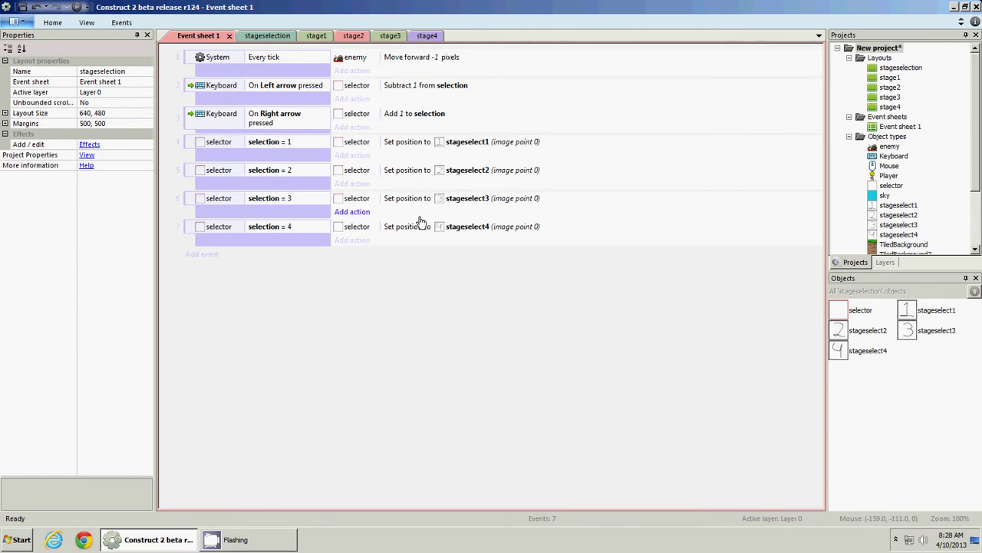
# Show the stageselection layout and save the project to the Desktop as a single file named tutorialgame0.2
pyautogui.click(267, 36)
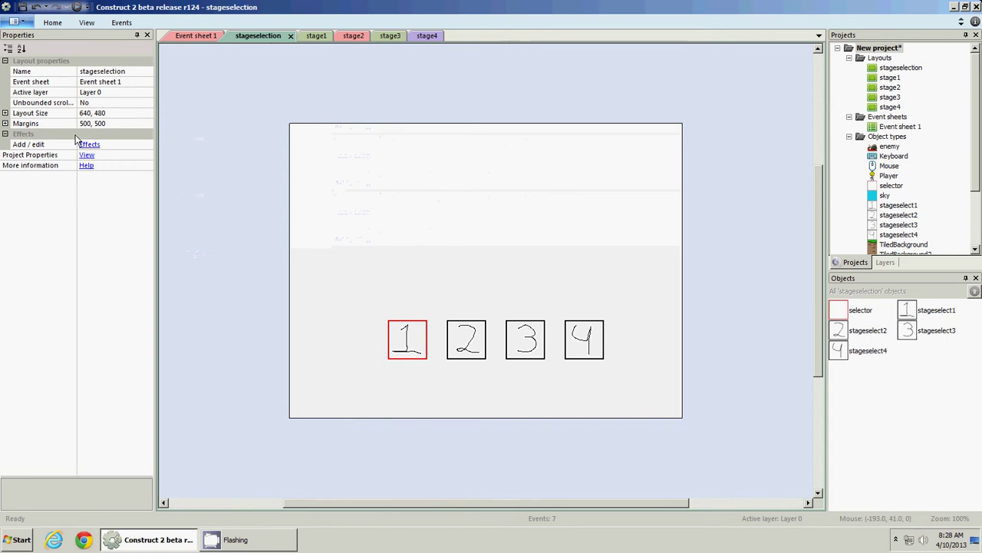
pyautogui.click(15, 22)
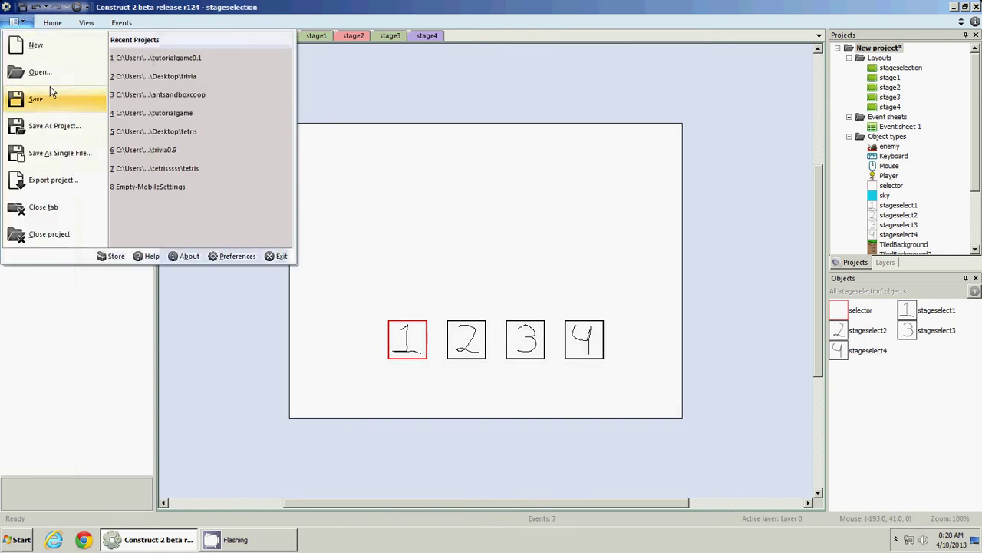
pyautogui.click(65, 155)
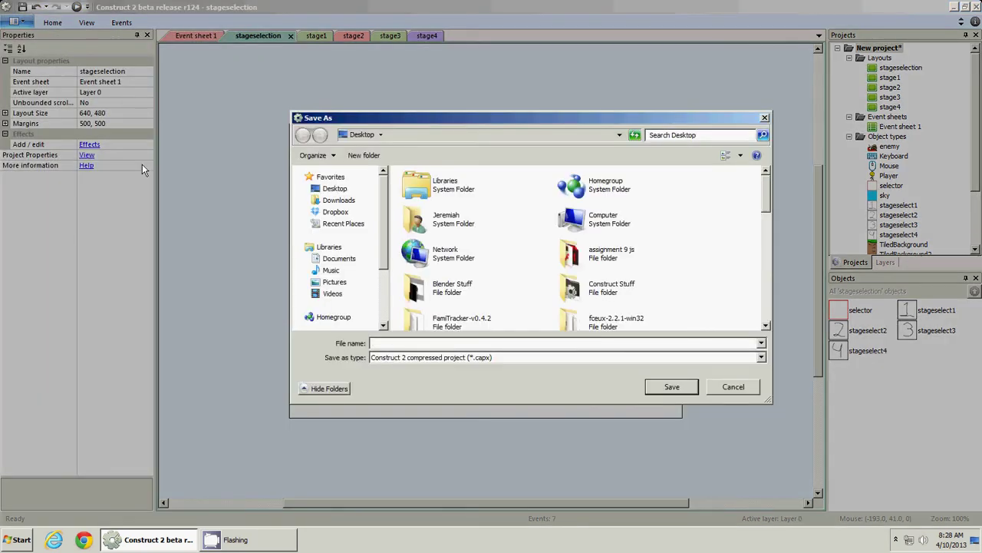
pyautogui.write('tutorialgame')
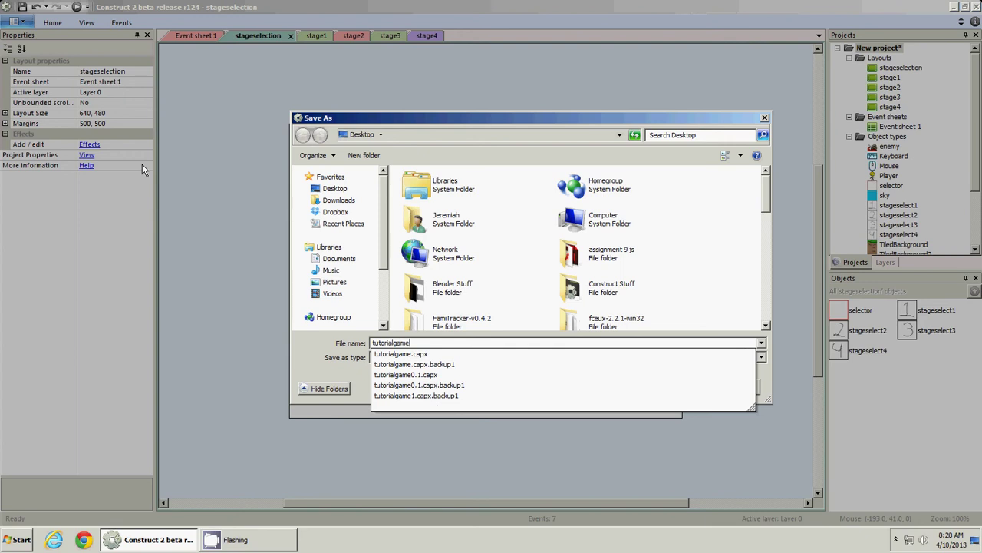
pyautogui.write('0.2')
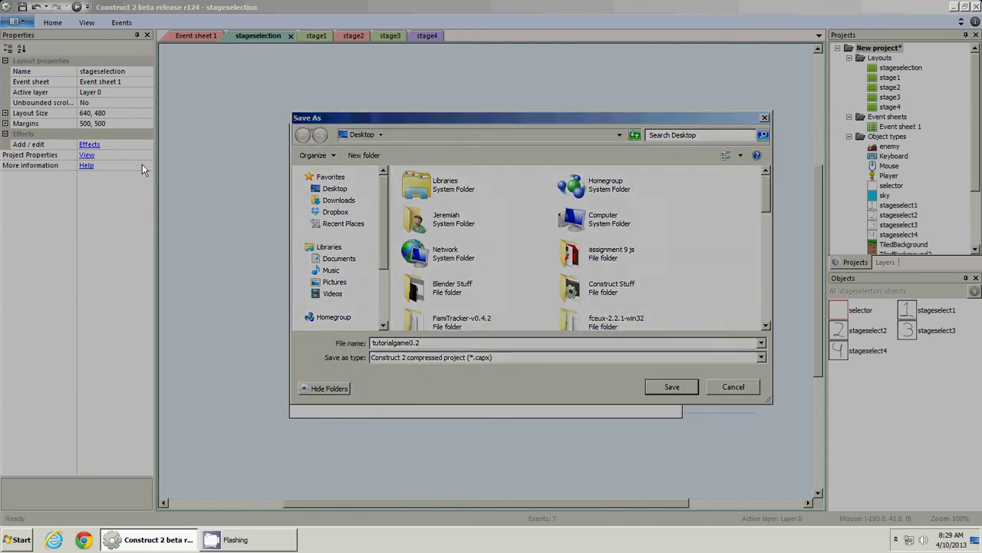
pyautogui.press('Return')
# Preview the stageselection layout in the browser, close the preview and return to Event sheet 1
pyautogui.click(78, 7)
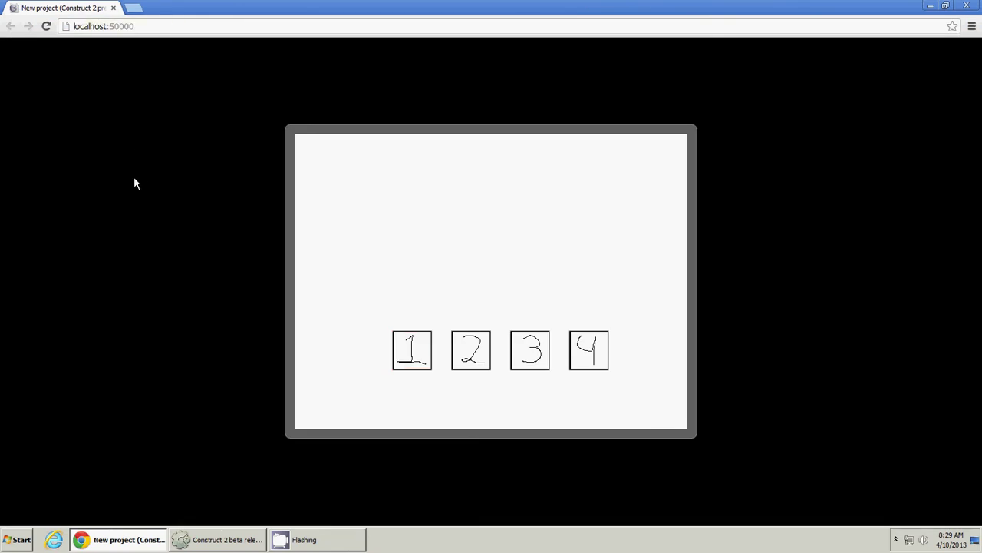
pyautogui.click(113, 7)
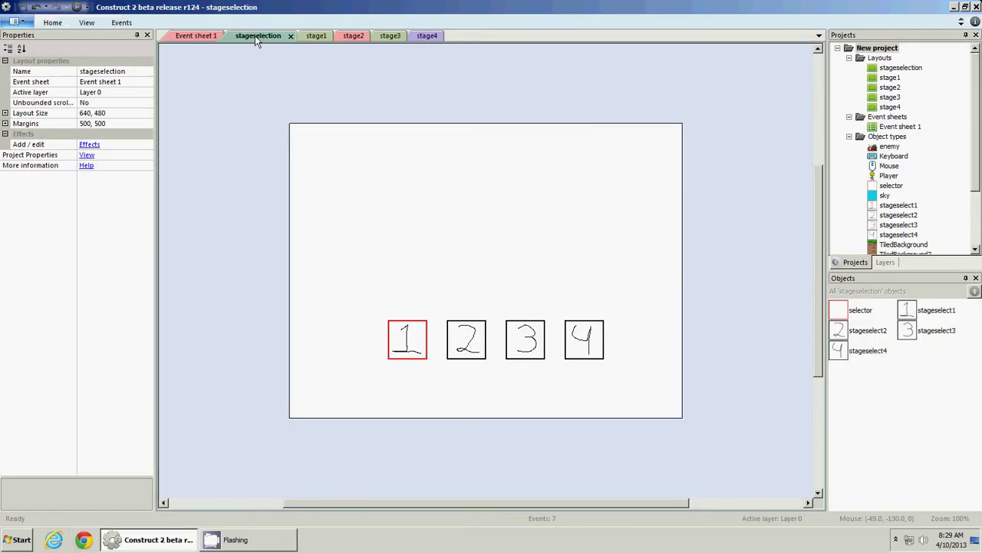
pyautogui.click(198, 36)
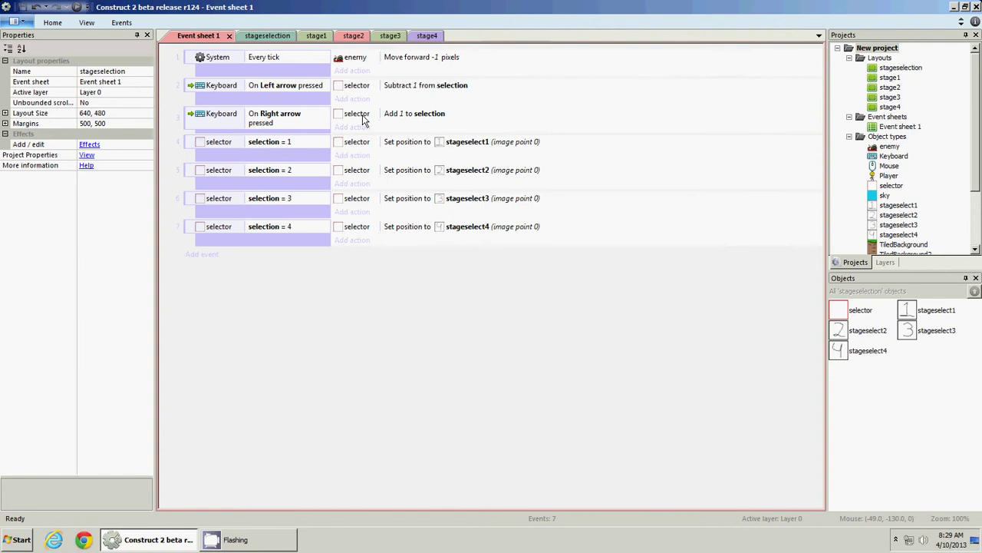
# Check the selector's properties on the stageselection layout, return to Event sheet 1, then preview the game in the browser and close it
pyautogui.click(261, 36)
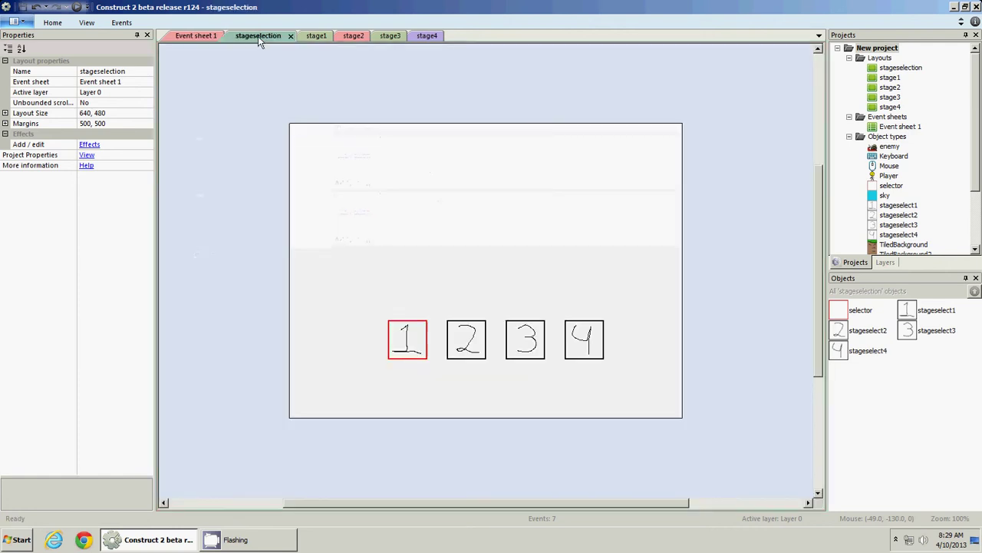
pyautogui.click(402, 332)
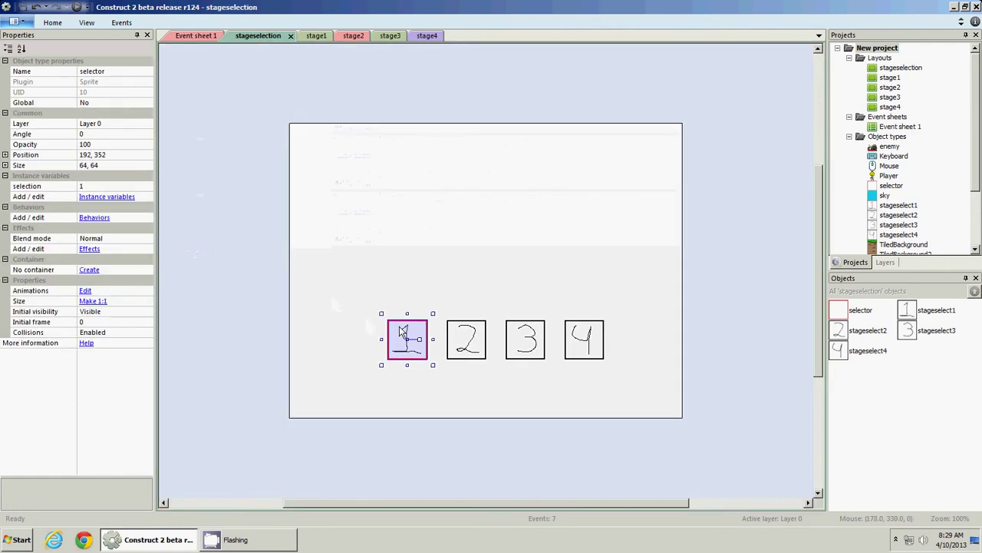
pyautogui.click(193, 35)
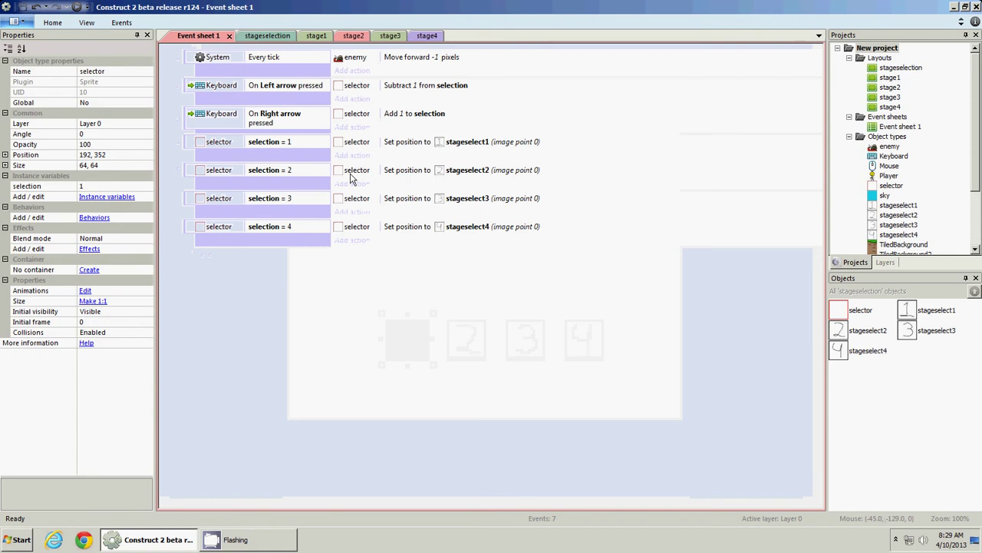
pyautogui.press('F5')
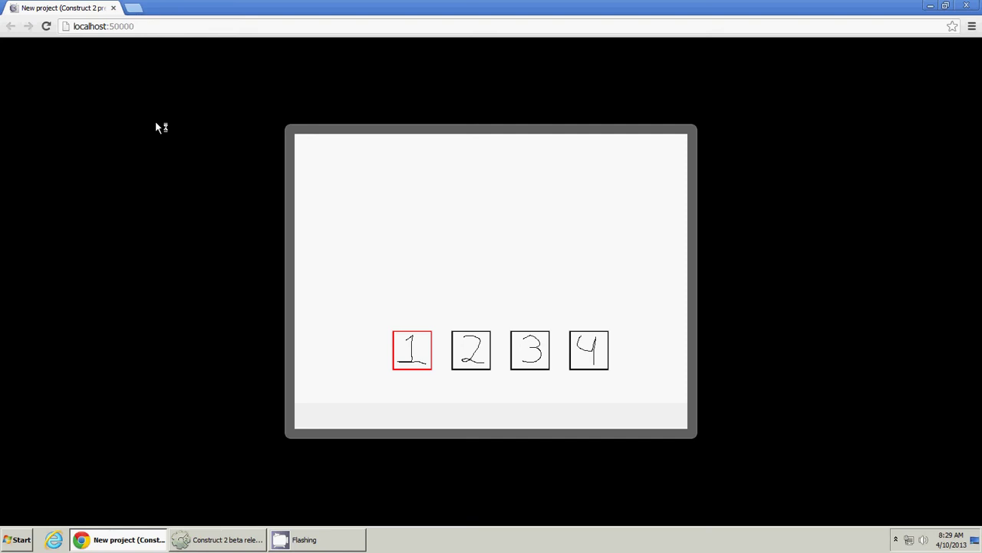
pyautogui.click(113, 8)
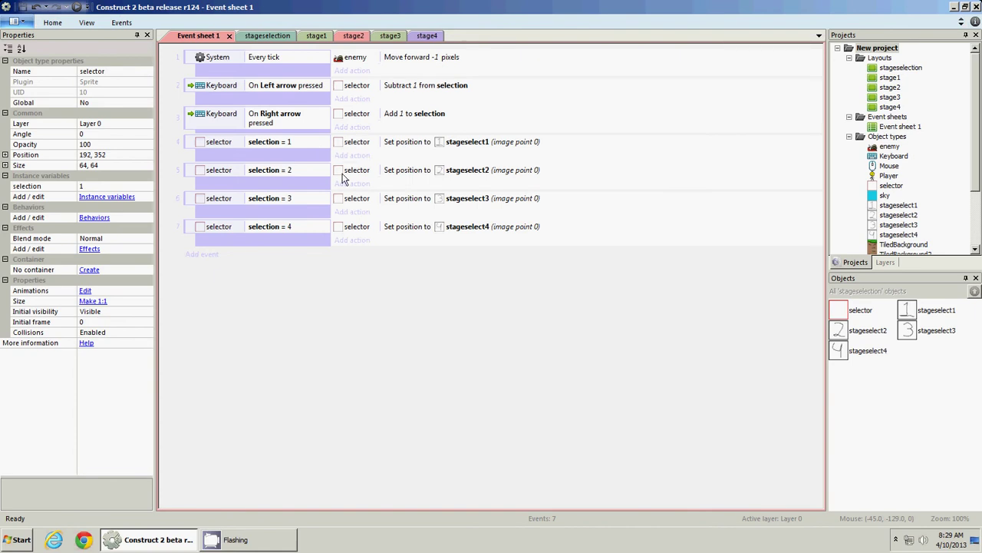
# Move the selector off stage box 1 on the stageselection layout, send it to the top of its layer, and place it back at 192, 352
pyautogui.click(253, 36)
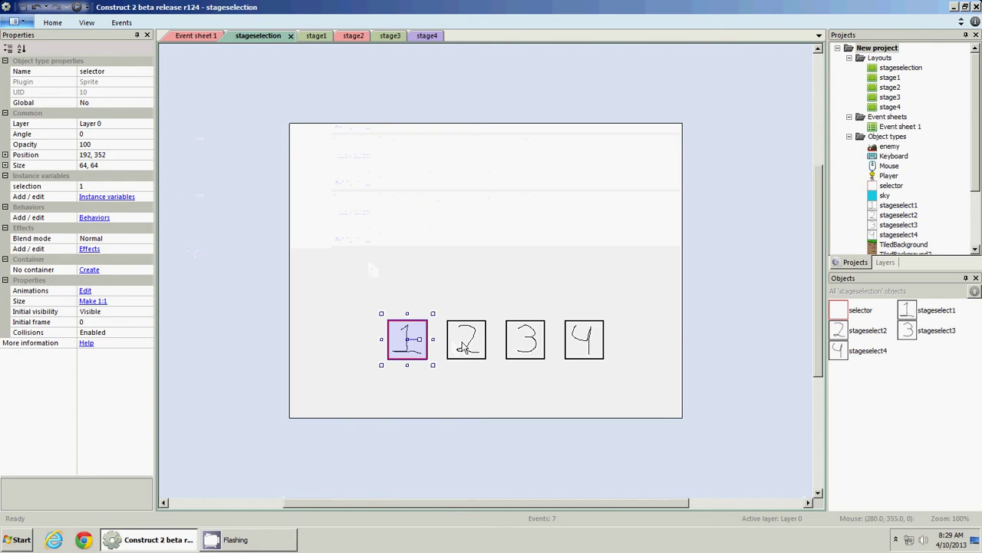
pyautogui.moveTo(422, 332); pyautogui.dragTo(418, 275)
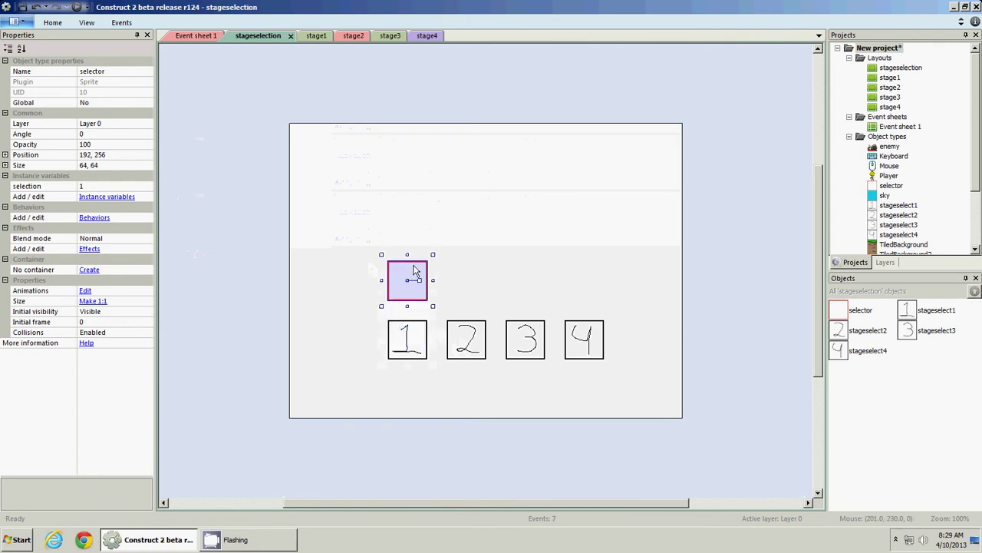
pyautogui.rightClick(414, 271)
pyautogui.moveTo(420, 334)
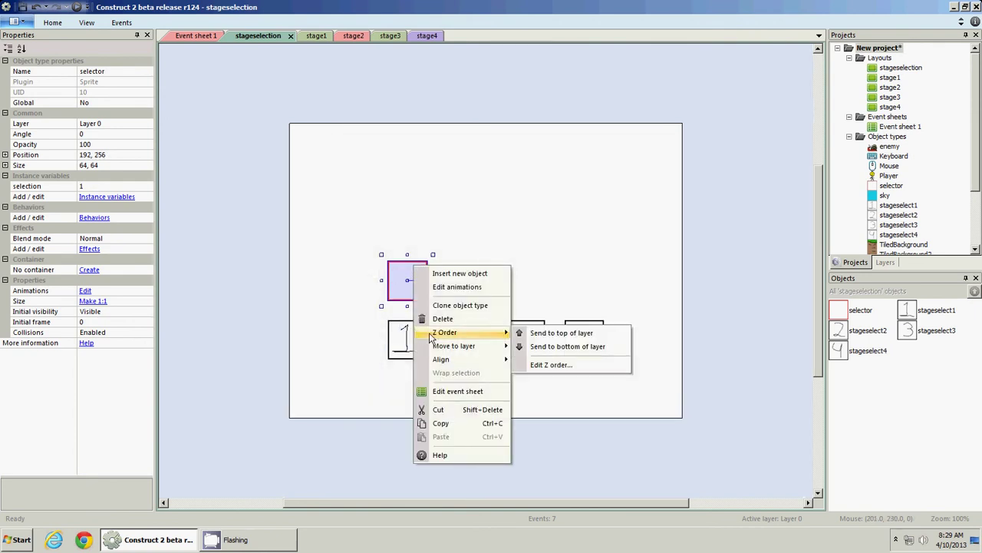
pyautogui.click(518, 335)
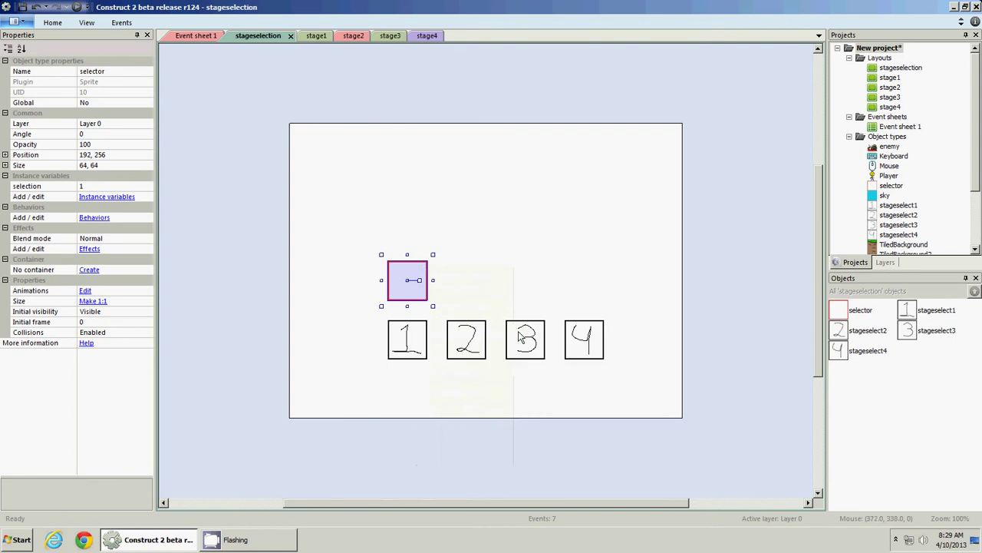
pyautogui.moveTo(420, 301); pyautogui.dragTo(420, 359)
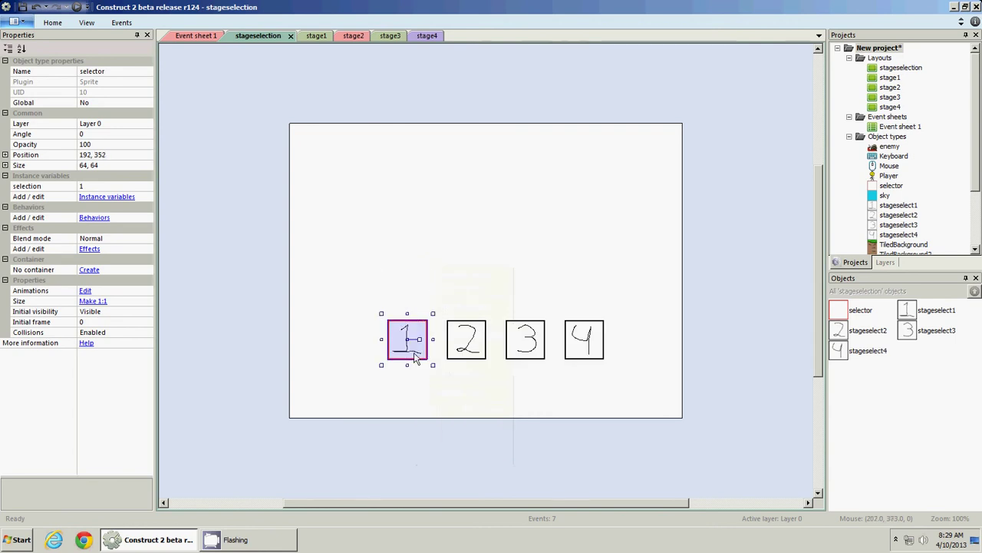
# Preview the stageselection layout in the browser, close the preview and deselect the selector
pyautogui.click(73, 8)
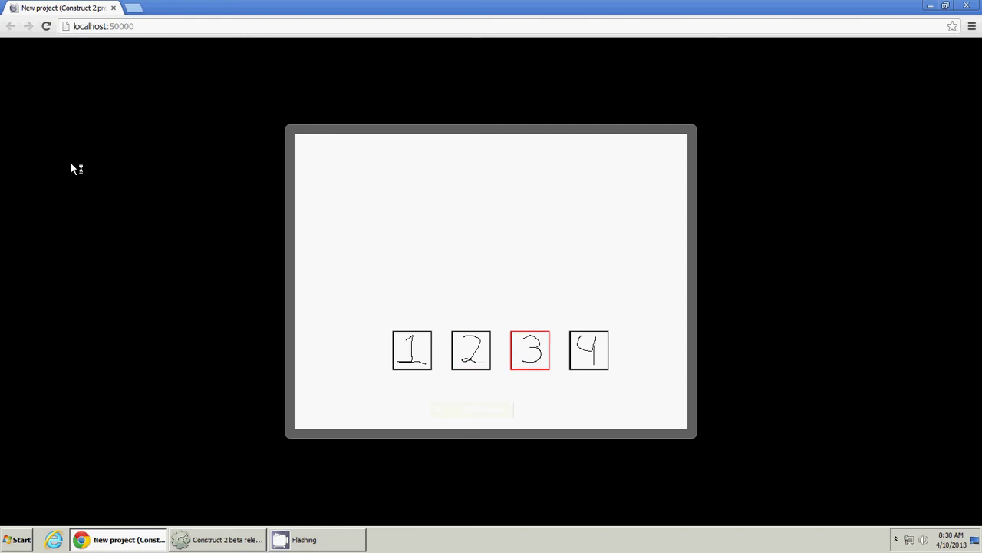
pyautogui.click(112, 8)
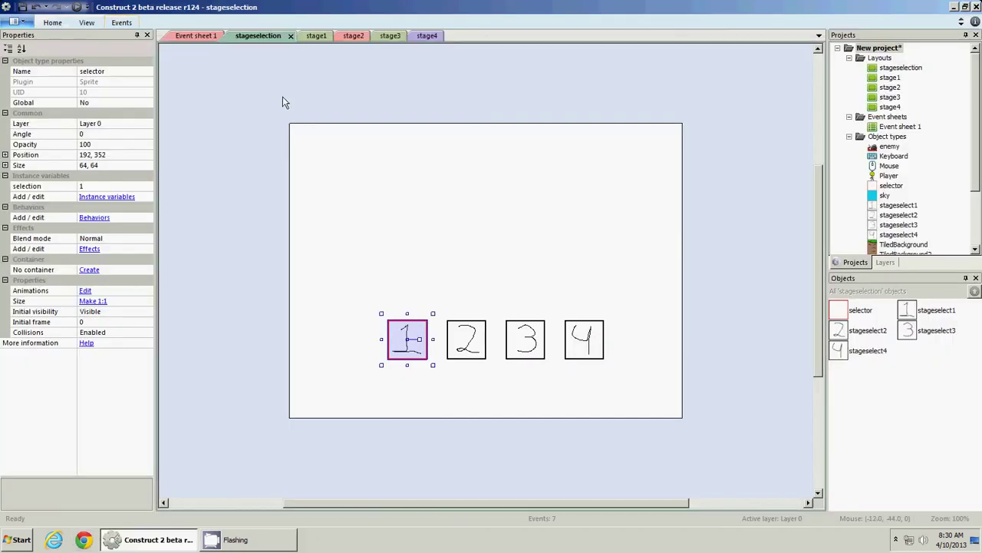
pyautogui.click(401, 147)
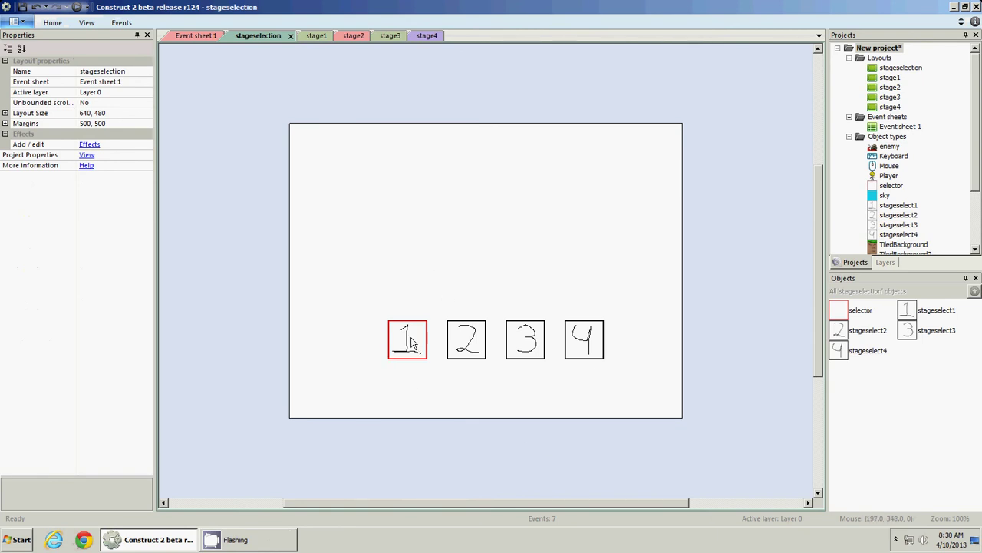
# Check the stageselection layout's layer list and the properties of the selector over stage box 1
pyautogui.click(885, 264)
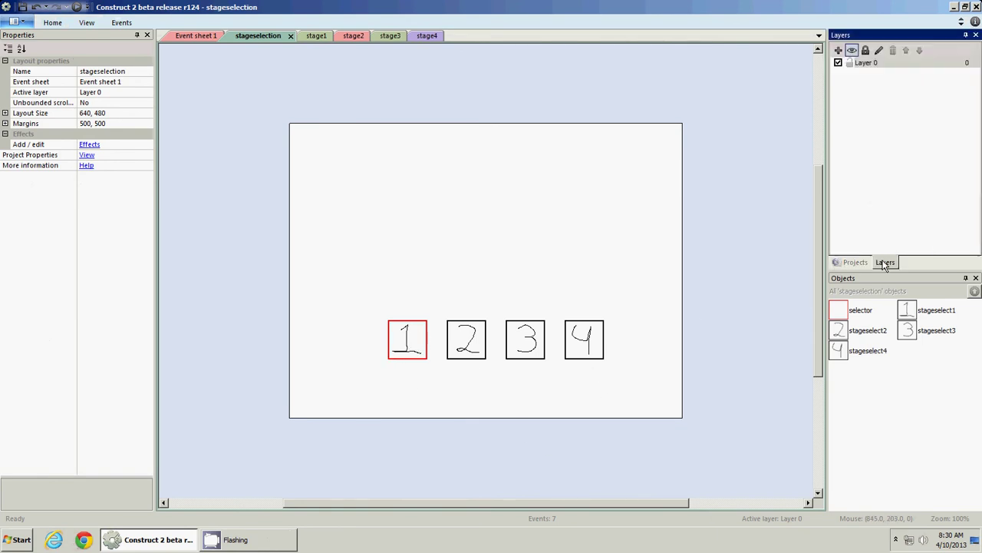
pyautogui.click(856, 263)
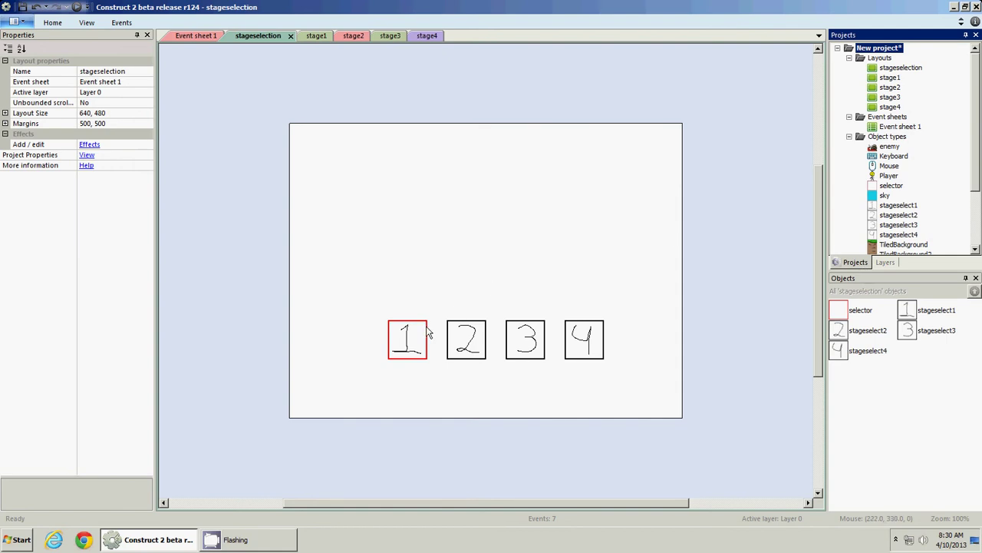
pyautogui.moveTo(427, 332)
pyautogui.mouseDown()
pyautogui.moveTo(426, 286)
pyautogui.moveTo(426, 330)
pyautogui.moveTo(485, 332)
pyautogui.moveTo(414, 335)
pyautogui.mouseUp()
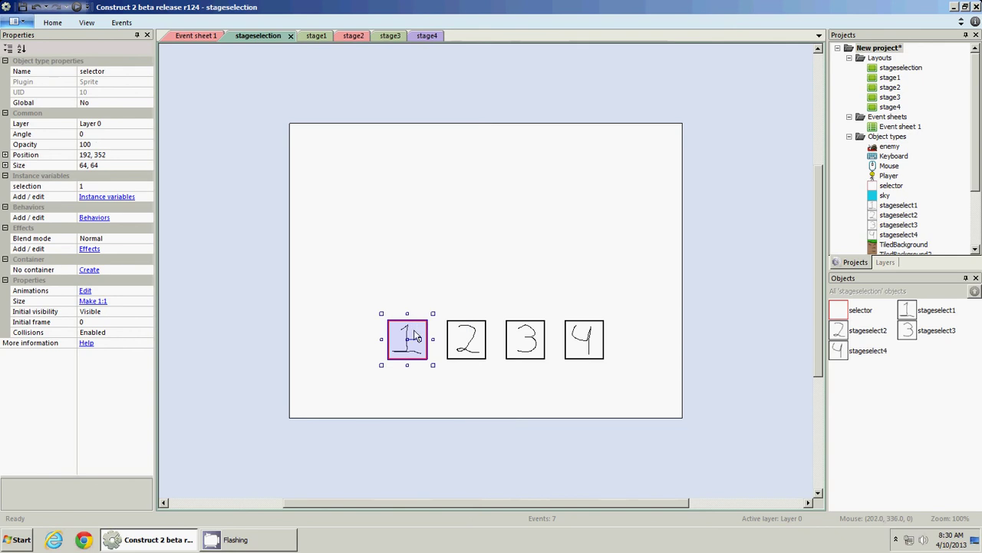
pyautogui.click(450, 211)
# Return to Event sheet 1, test the selector's movement in a browser preview and close the preview
pyautogui.click(192, 35)
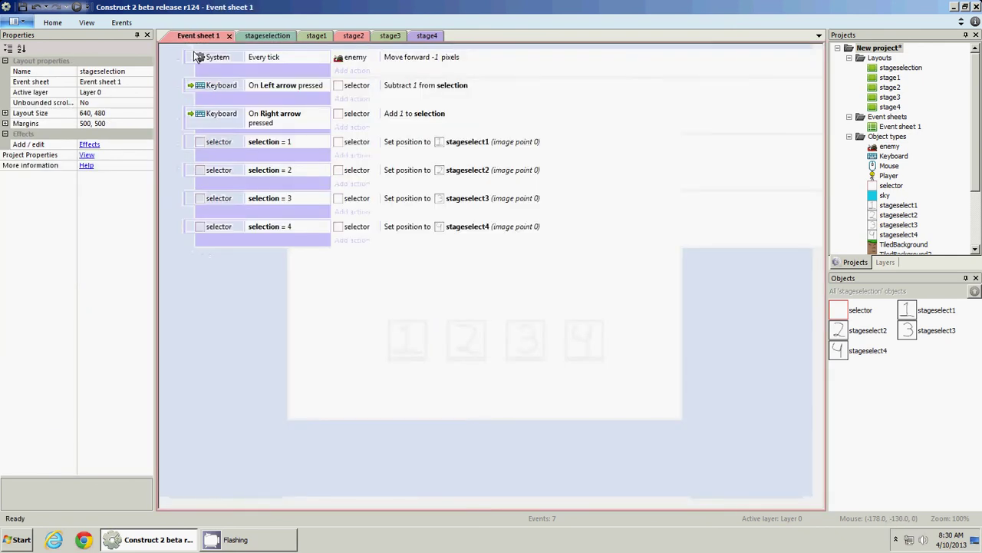
pyautogui.click(77, 7)
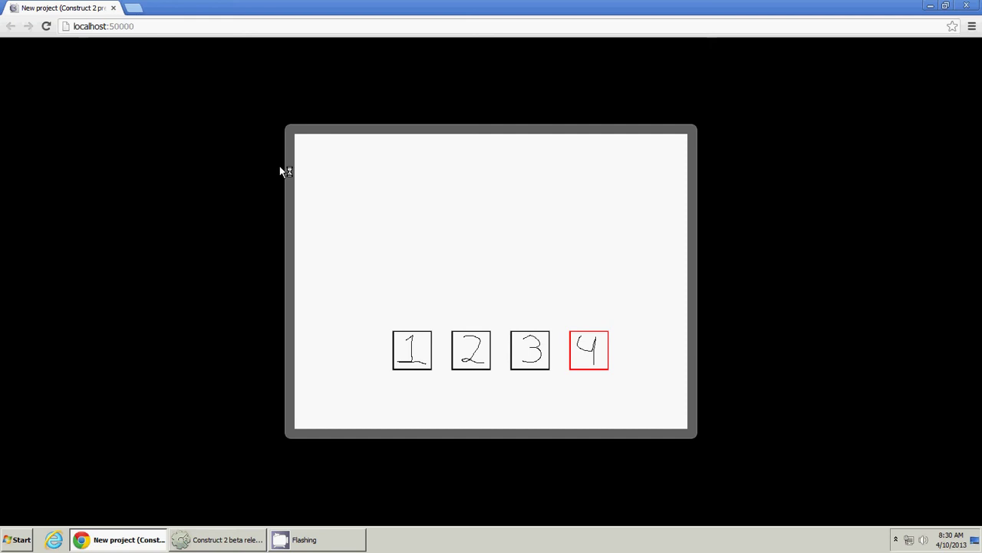
pyautogui.click(113, 8)
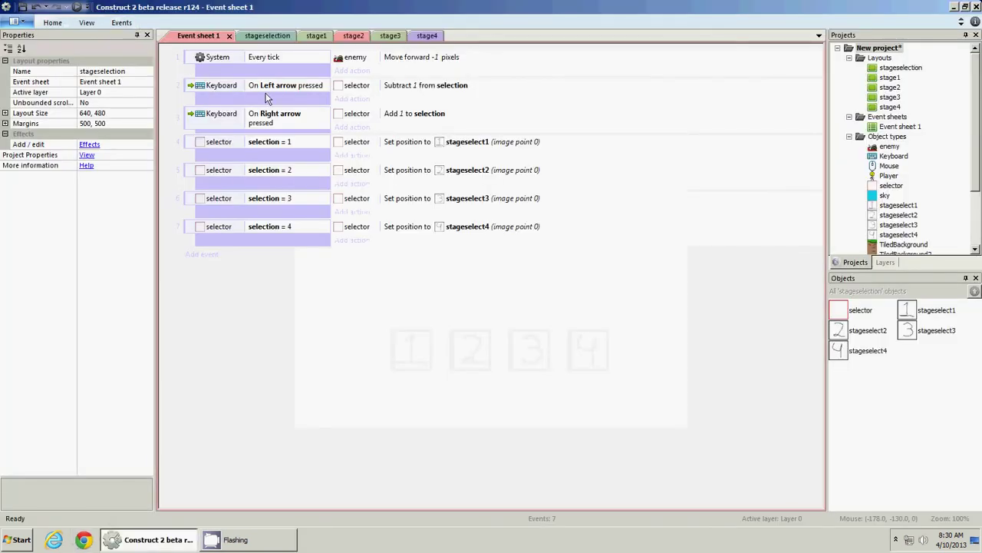
pyautogui.click(267, 36)
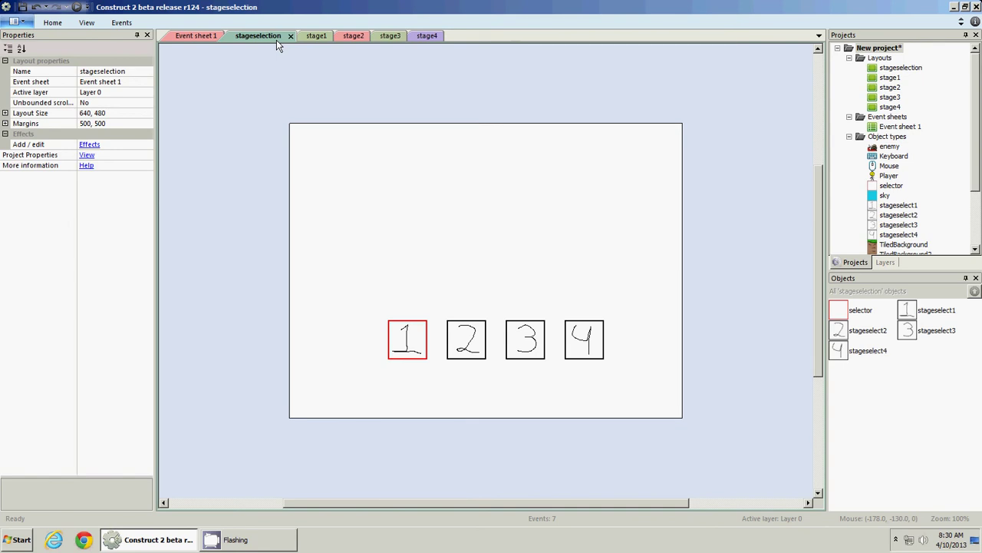
pyautogui.click(195, 36)
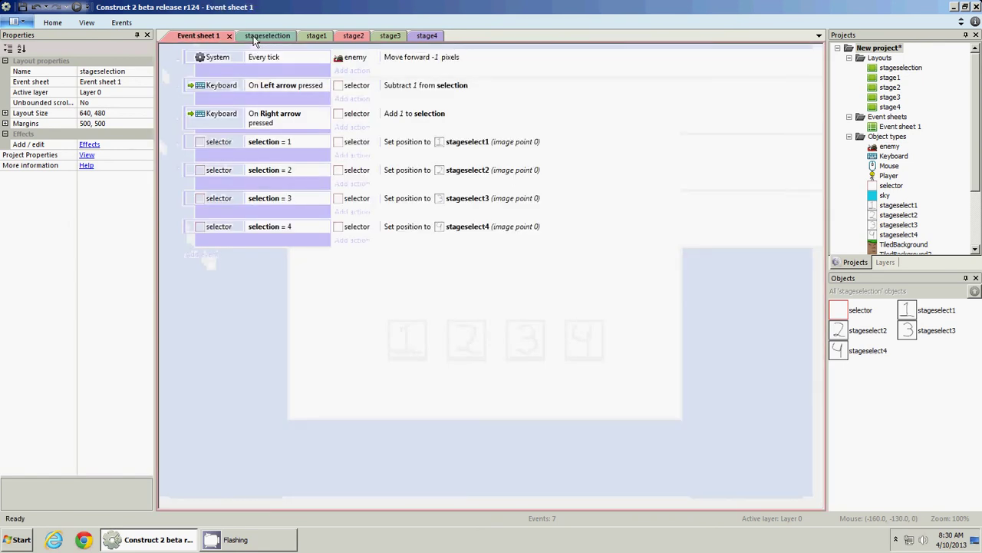
pyautogui.click(255, 42)
pyautogui.click(190, 39)
pyautogui.click(257, 45)
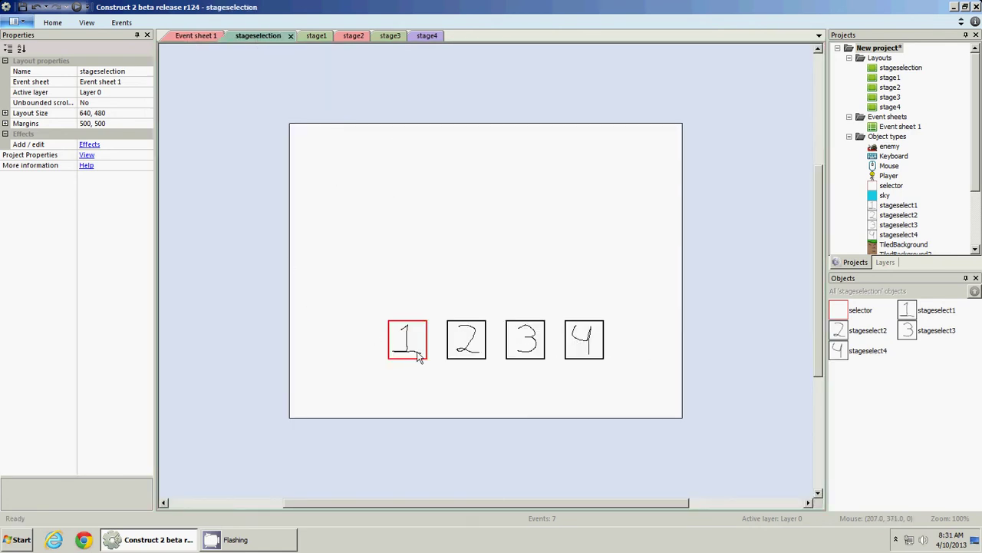
# Add an event to Event sheet 1 comparing the selector's selection instance variable as Greater than 4
pyautogui.click(182, 40)
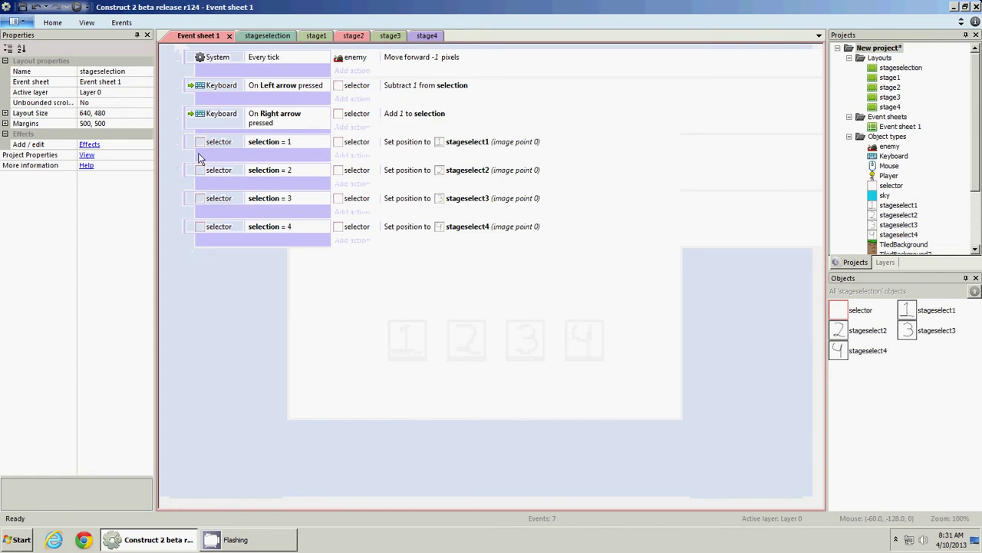
pyautogui.click(204, 254)
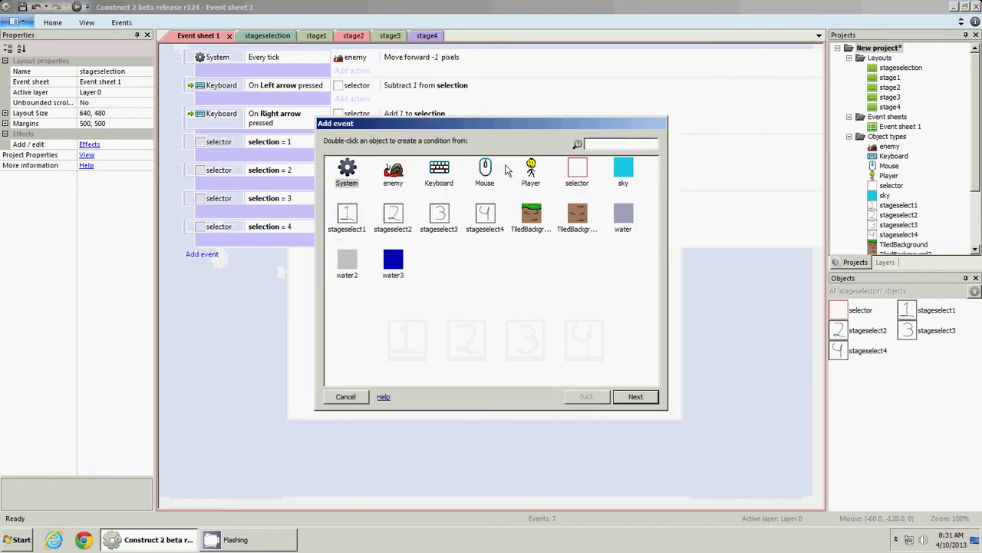
pyautogui.doubleClick(583, 178)
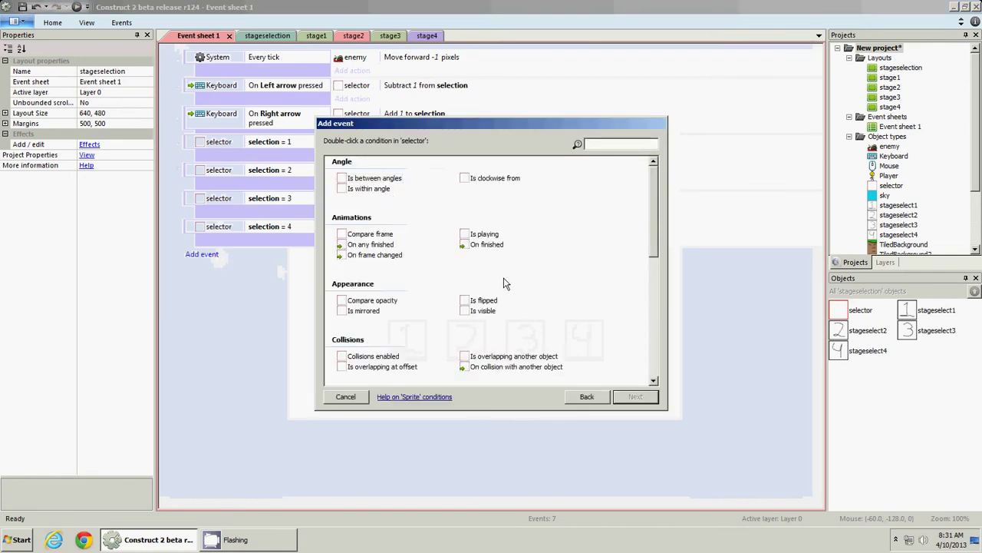
pyautogui.scroll(-3, 430, 254)
pyautogui.doubleClick(387, 306)
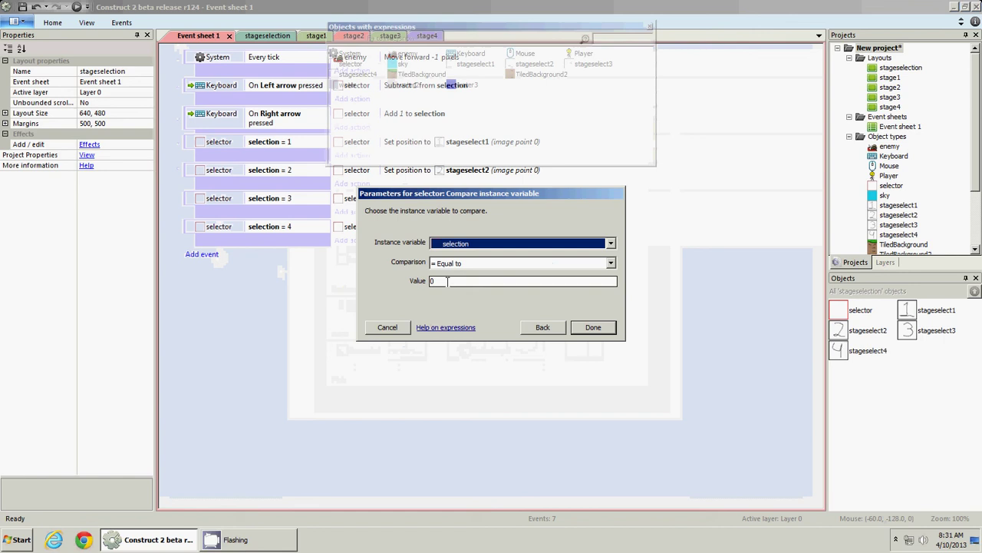
pyautogui.click(446, 278)
pyautogui.click(465, 263)
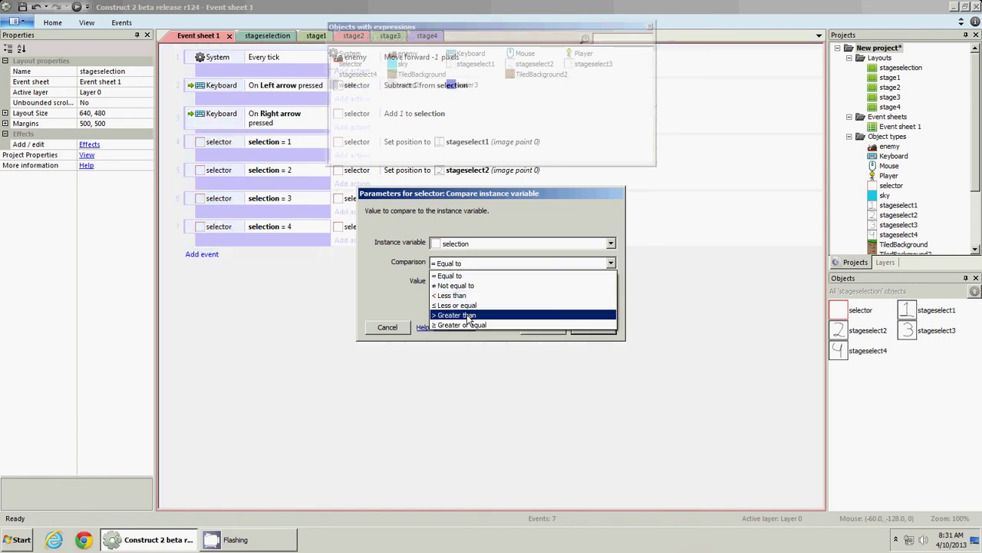
pyautogui.click(456, 315)
pyautogui.write('4')
pyautogui.press('Return')
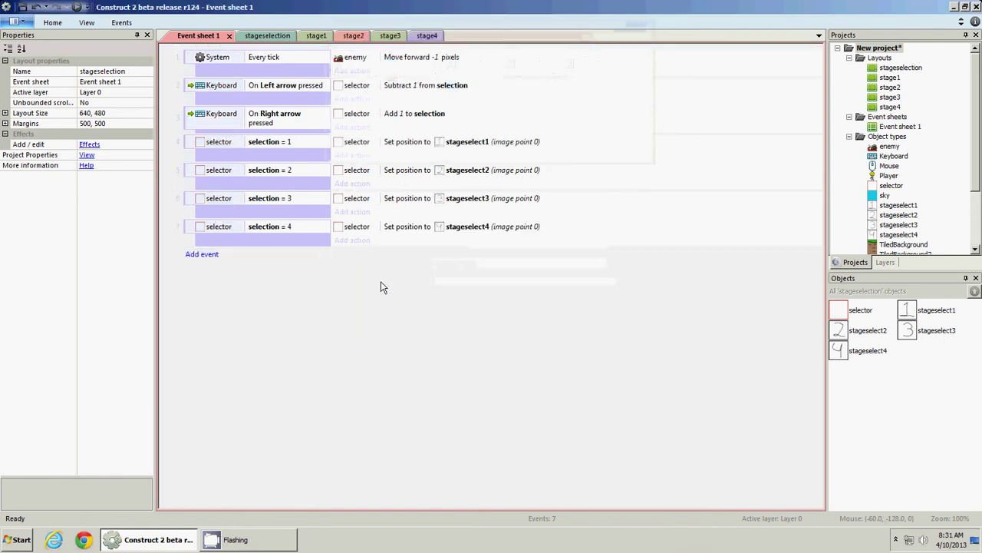
# Give the selection > 4 event a selector Set value action that sets selection to 1
pyautogui.click(367, 256)
pyautogui.click(532, 173)
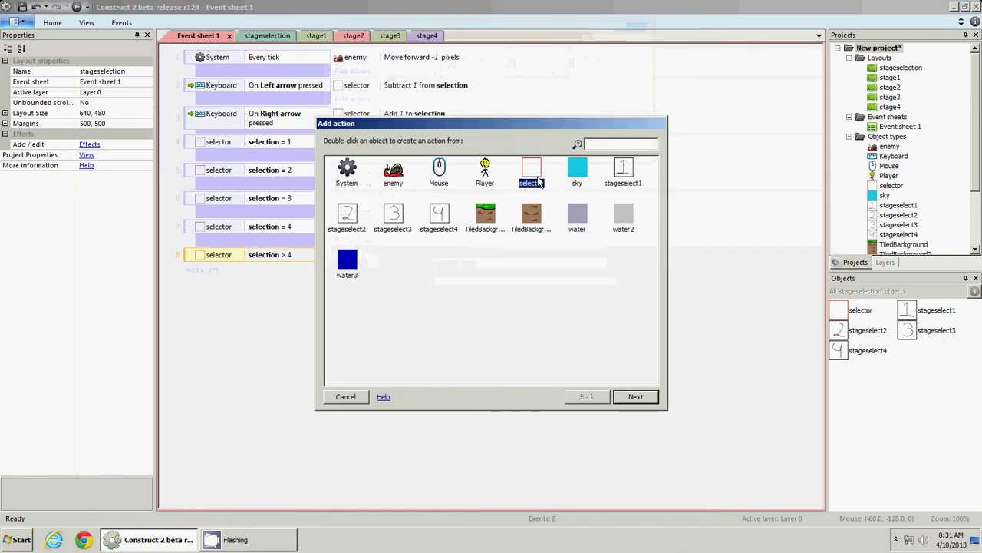
pyautogui.doubleClick(531, 173)
pyautogui.scroll(-3, 489, 289)
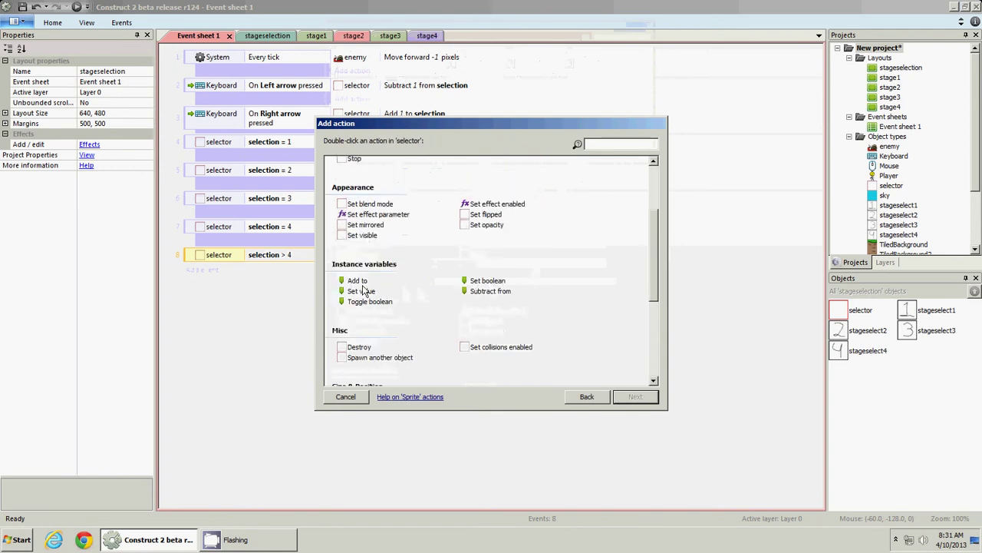
pyautogui.click(362, 295)
pyautogui.doubleClick(362, 295)
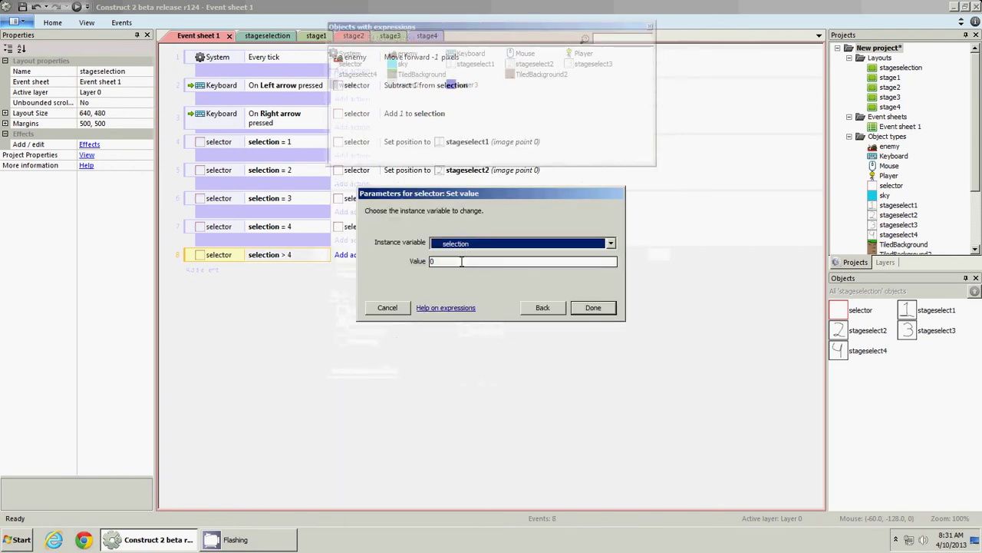
pyautogui.press('Tab')
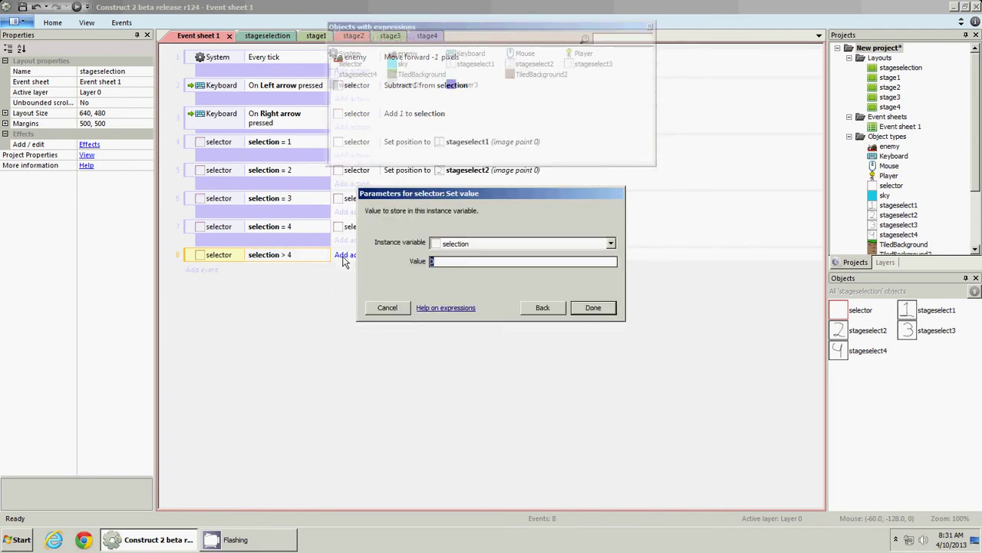
pyautogui.press('Return')
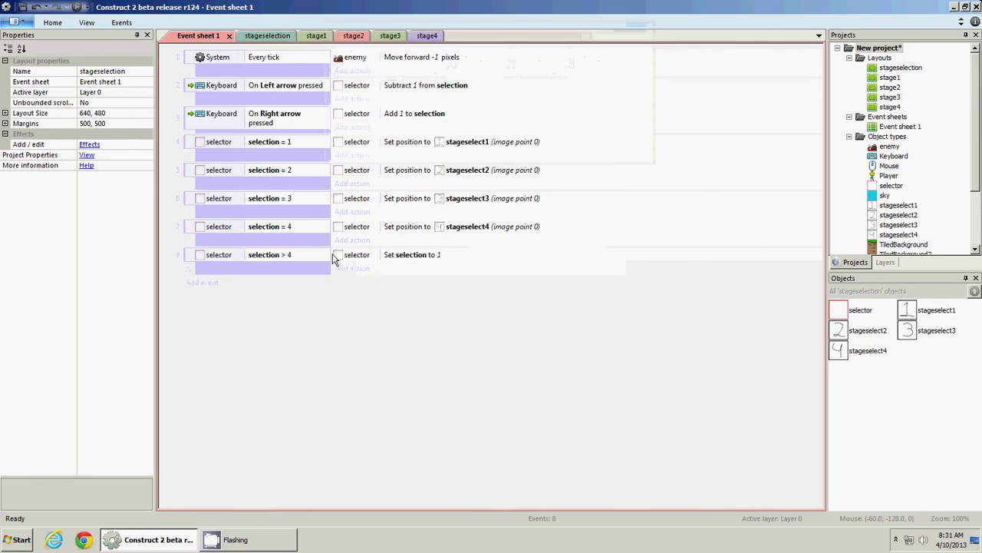
# Duplicate the selection > 4 event and change the copy's condition to selection Less than 1
pyautogui.click(191, 259)
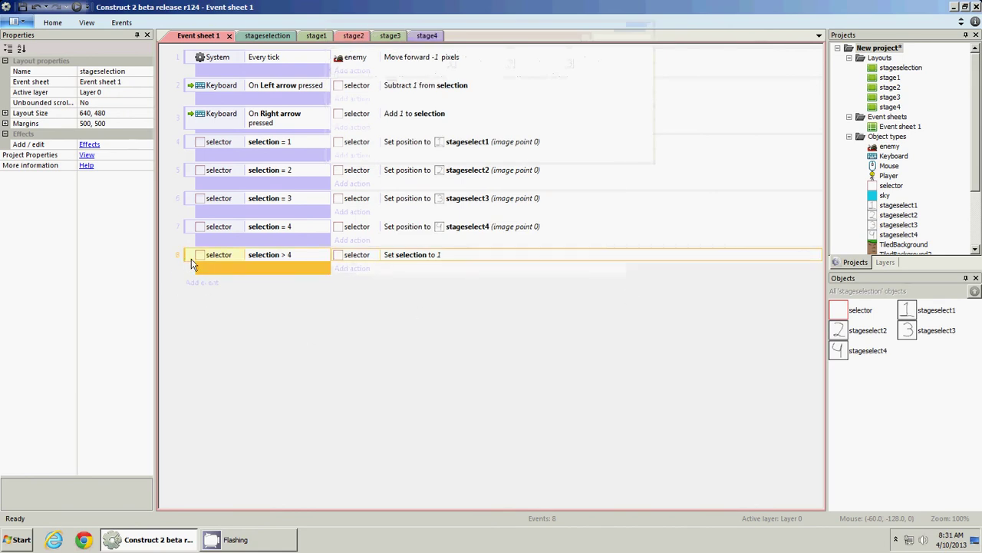
pyautogui.hotkey('ctrl', 'c')
pyautogui.hotkey('ctrl', 'v')
pyautogui.doubleClick(284, 287)
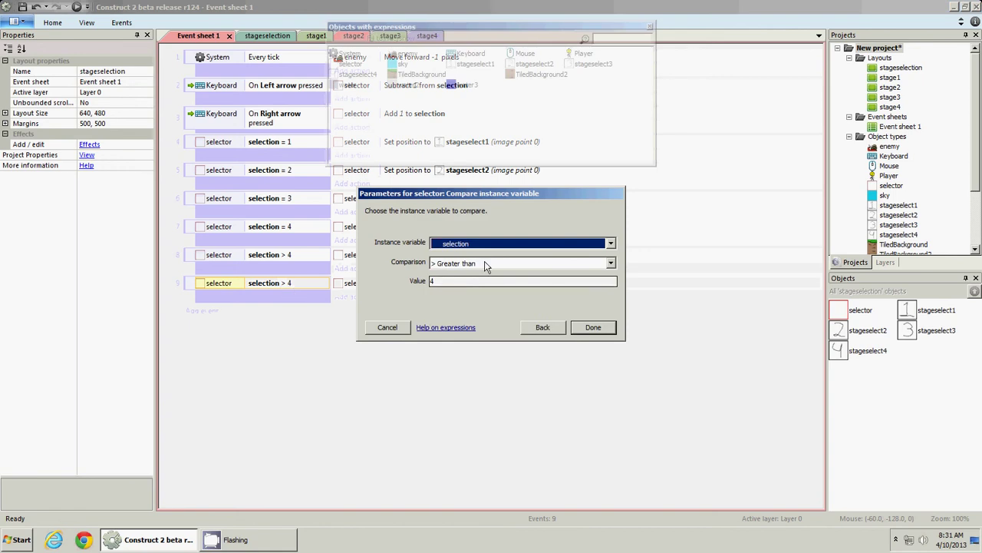
pyautogui.click(541, 263)
pyautogui.click(485, 291)
pyautogui.click(456, 282)
pyautogui.doubleClick(457, 282)
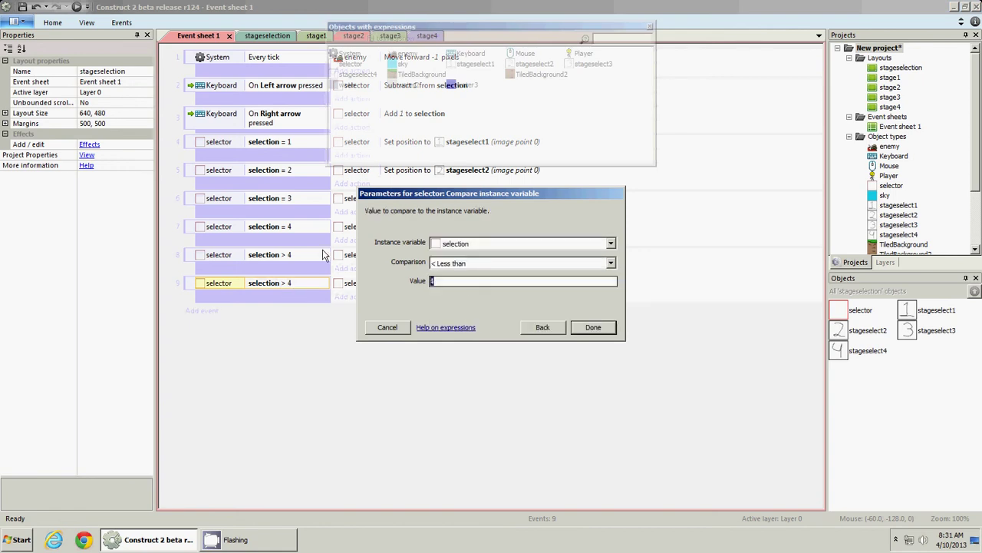
pyautogui.write('1')
pyautogui.press('Return')
# Change the Set value action of the selection < 1 event to set selection to 4
pyautogui.doubleClick(401, 285)
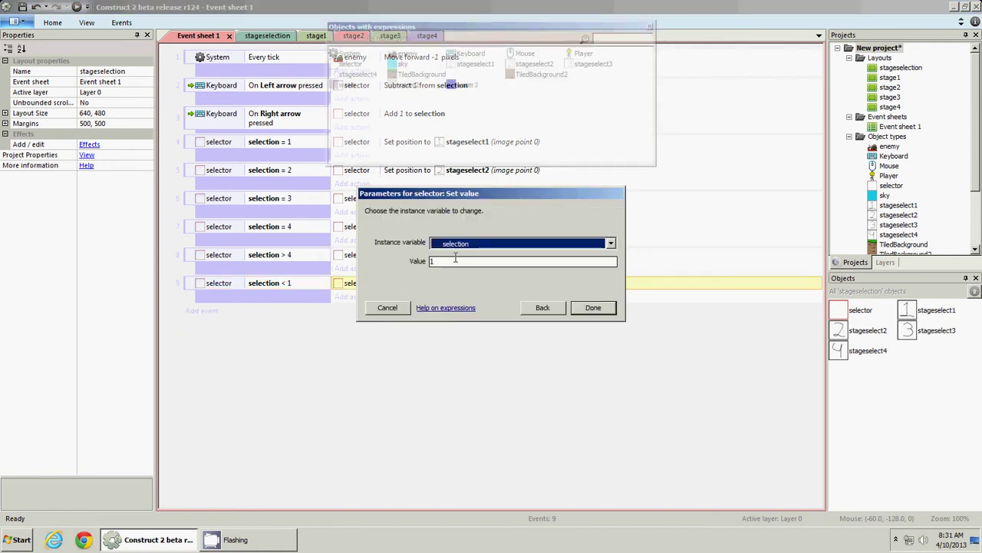
pyautogui.click(438, 262)
pyautogui.press('Return')
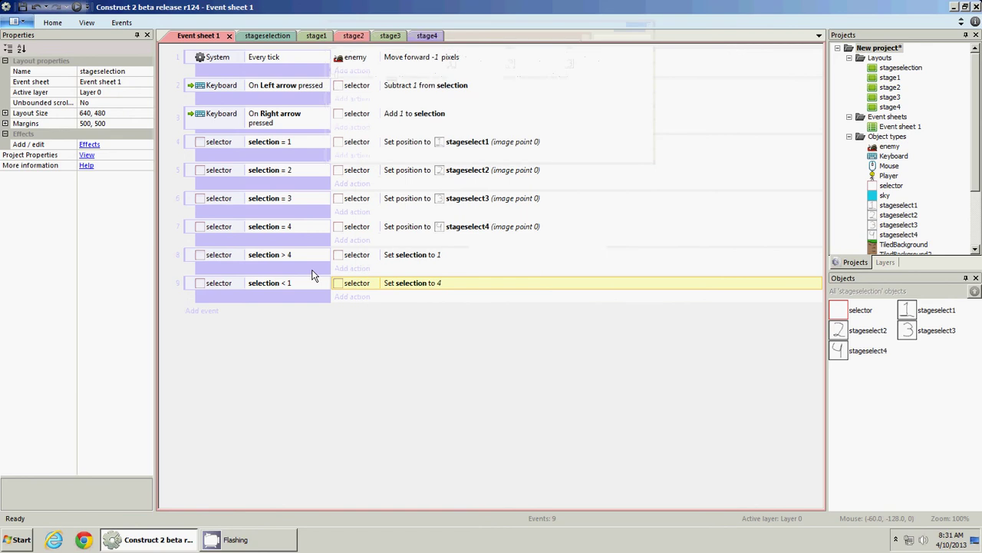
# Preview the stageselection layout in the browser to test the selector's wraparound, and close the preview
pyautogui.click(244, 36)
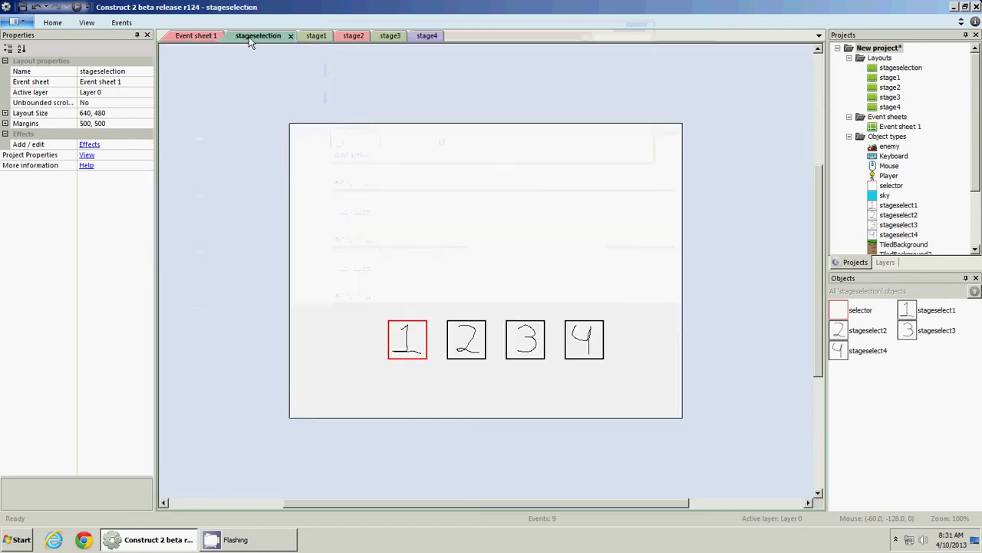
pyautogui.click(76, 7)
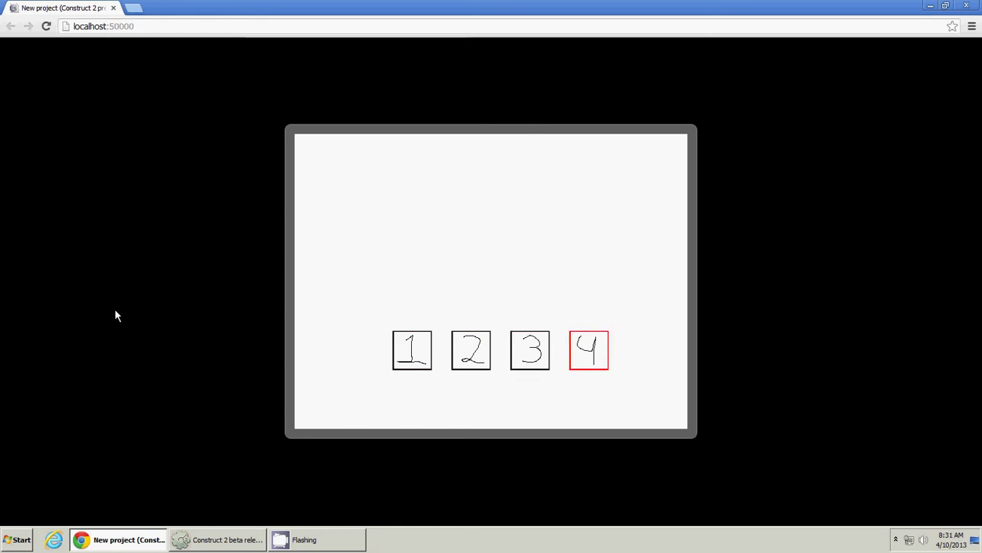
pyautogui.click(114, 8)
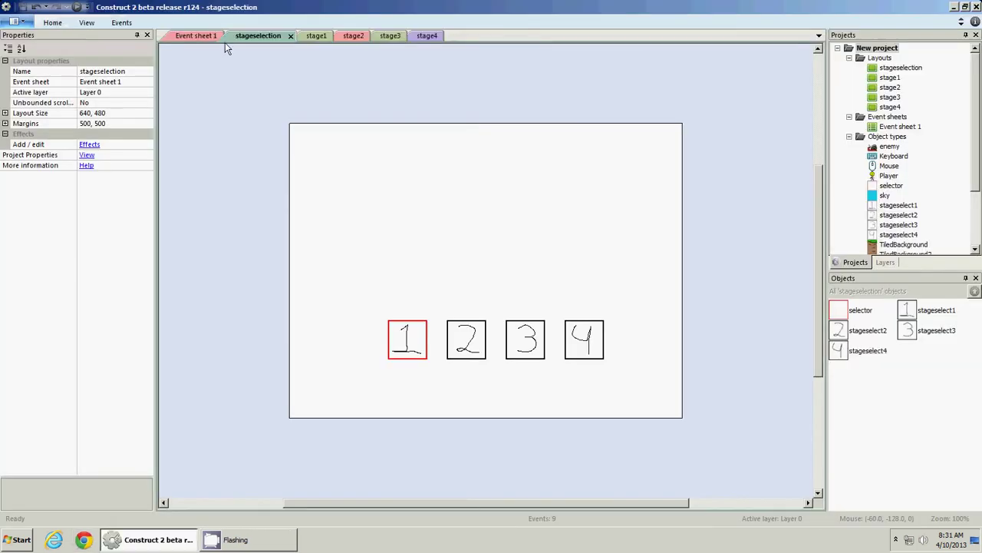
# Add a Keyboard On key pressed event for the Return key at the end of Event sheet 1
pyautogui.click(209, 37)
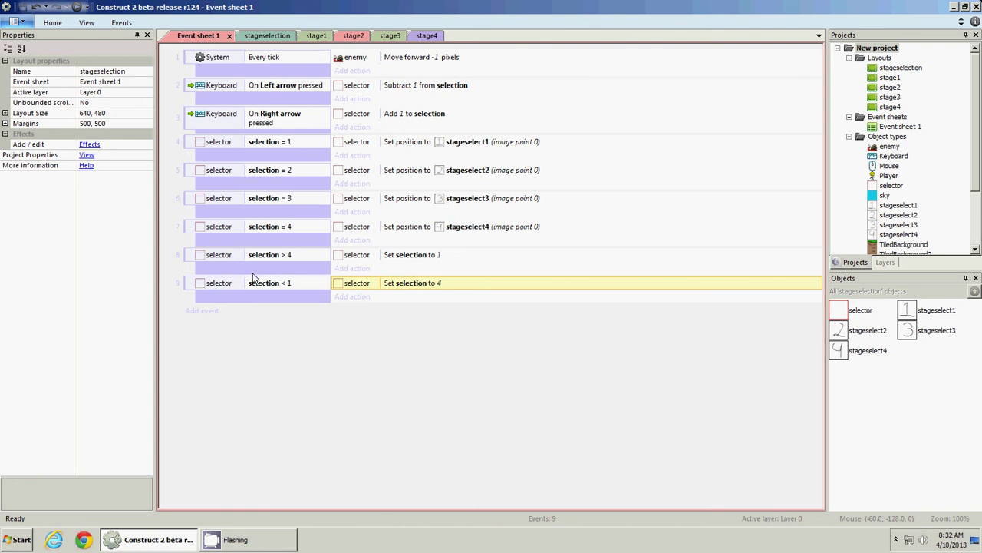
pyautogui.click(218, 315)
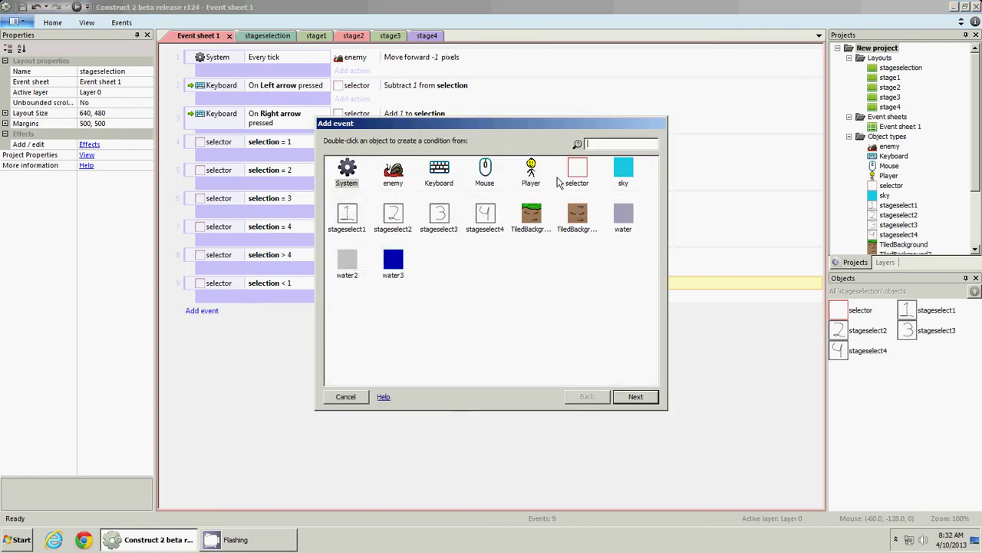
pyautogui.doubleClick(439, 172)
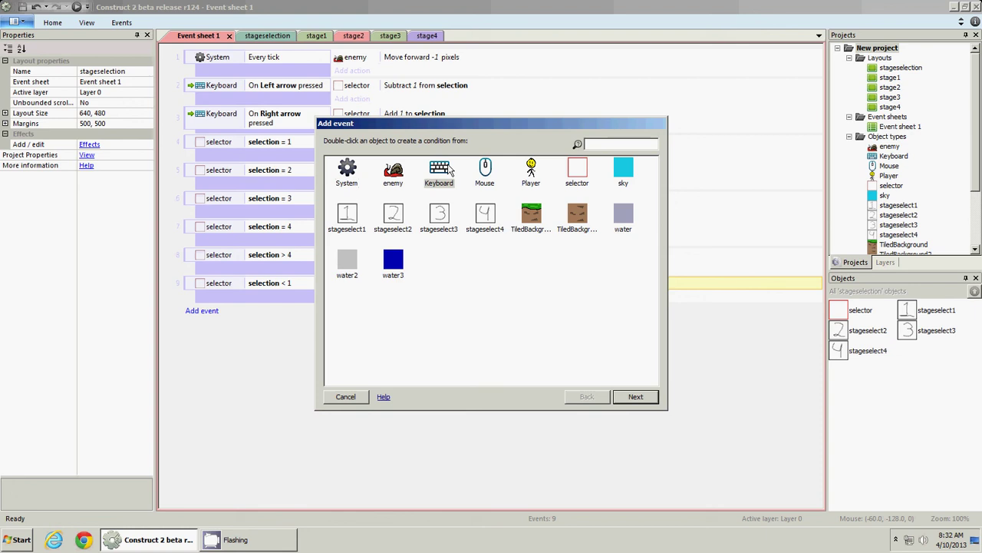
pyautogui.doubleClick(475, 244)
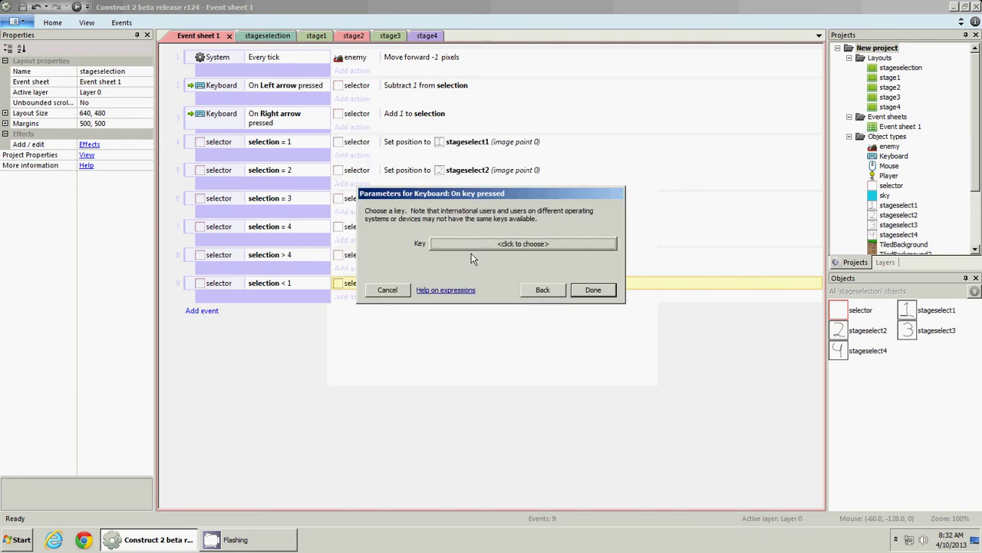
pyautogui.click(470, 244)
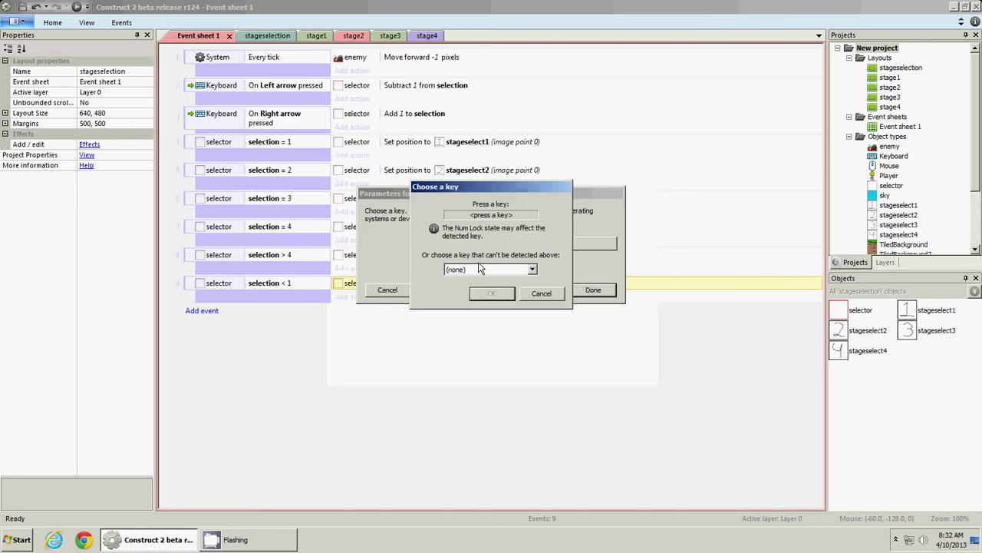
pyautogui.click(477, 270)
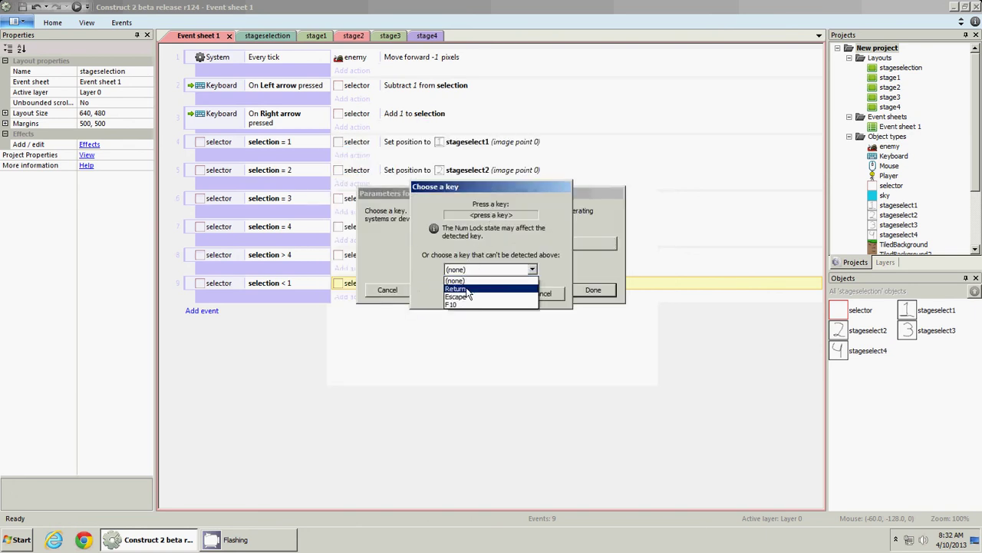
pyautogui.click(468, 291)
pyautogui.click(484, 294)
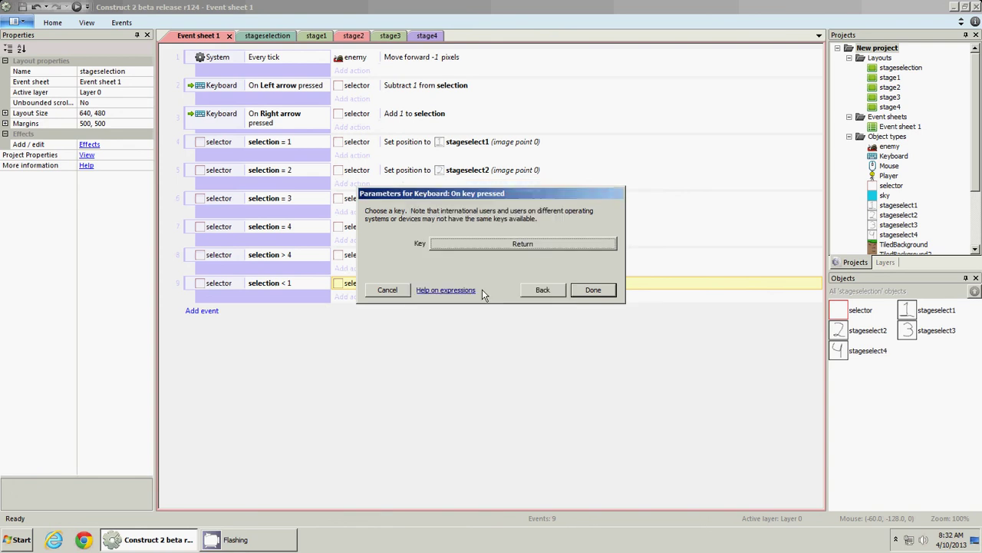
pyautogui.click(593, 290)
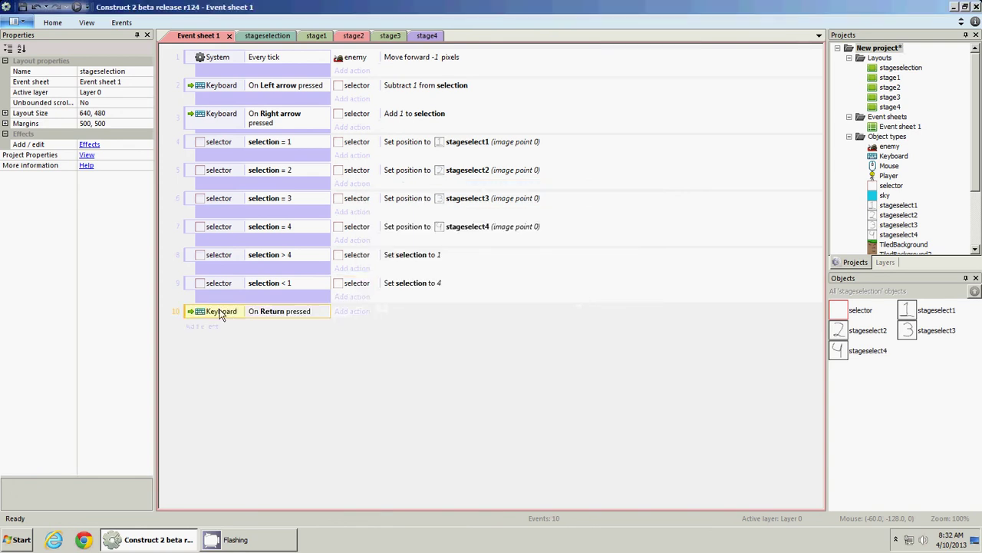
# Copy the selector's selection = 1 condition into the On Return pressed event
pyautogui.click(234, 286)
pyautogui.keyDown('ctrl'); pyautogui.moveTo(256, 146); pyautogui.dragTo(288, 318); pyautogui.keyUp('ctrl')
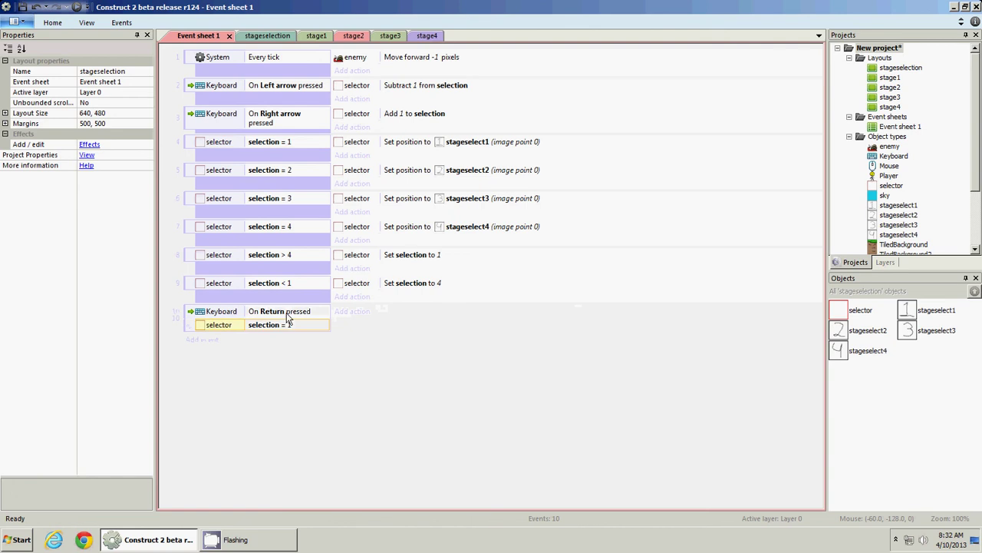
pyautogui.click(189, 324)
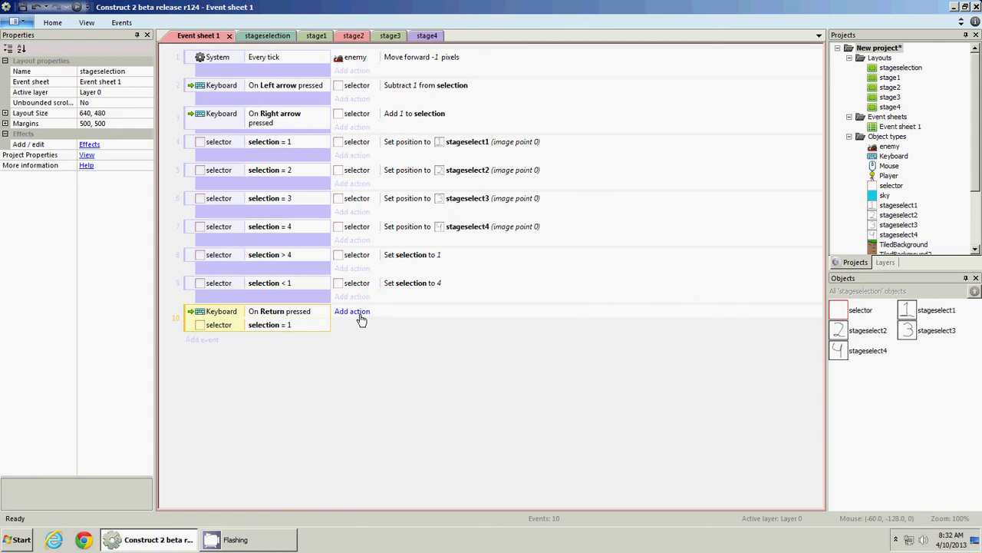
pyautogui.click(301, 315)
pyautogui.click(298, 327)
# Add a System Go to layout action targeting stage1 to the Return event with selection = 1
pyautogui.click(353, 311)
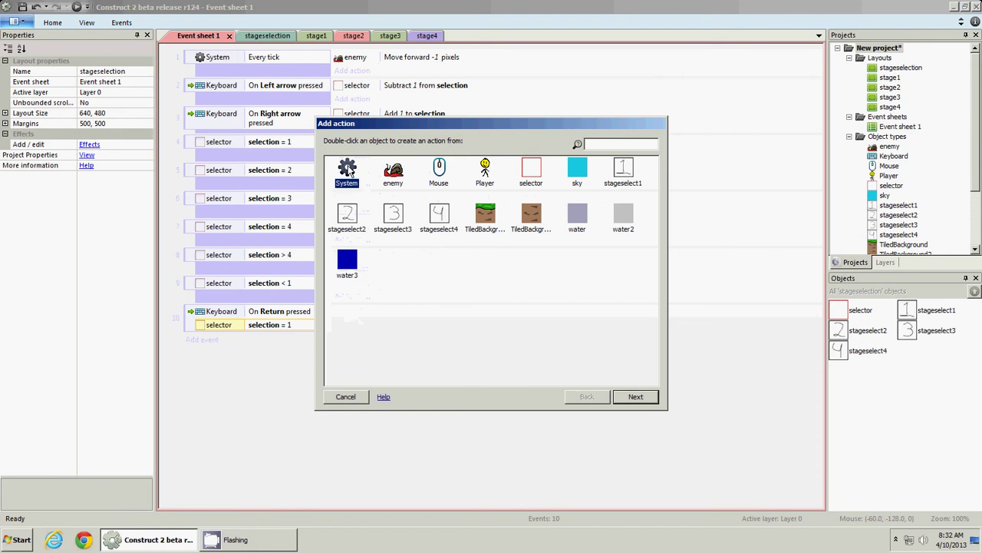
pyautogui.doubleClick(347, 169)
pyautogui.doubleClick(488, 224)
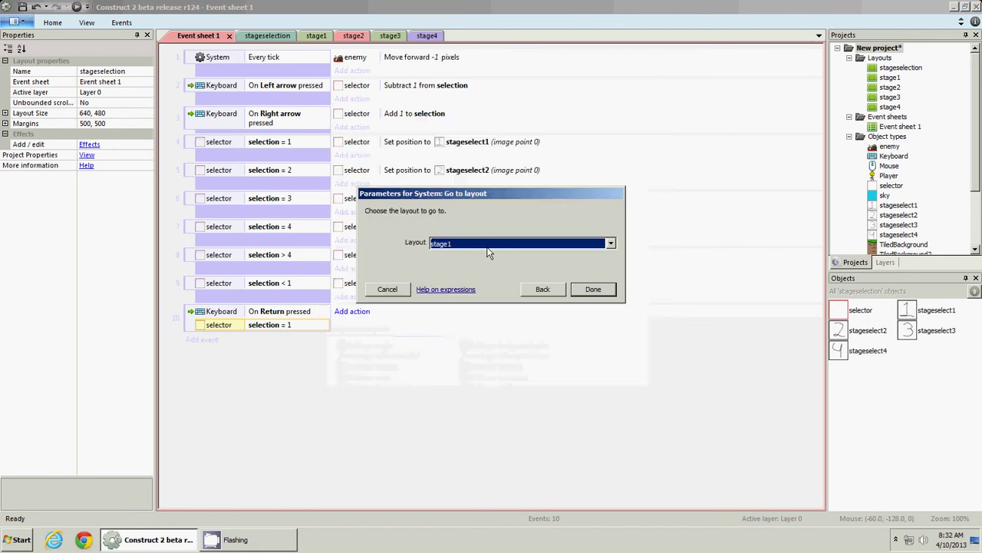
pyautogui.click(596, 292)
# Duplicate the Return event for stage1 and set the copy's selection comparison value to 2
pyautogui.click(190, 321)
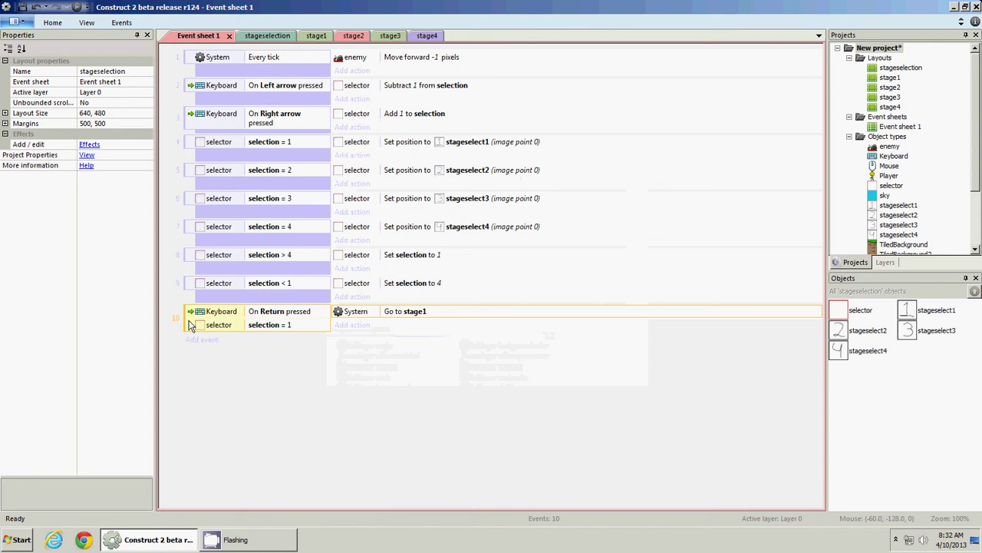
pyautogui.hotkey('ctrl', 'c')
pyautogui.hotkey('ctrl', 'v')
pyautogui.doubleClick(269, 353)
pyautogui.press('Tab')
pyautogui.press('Tab')
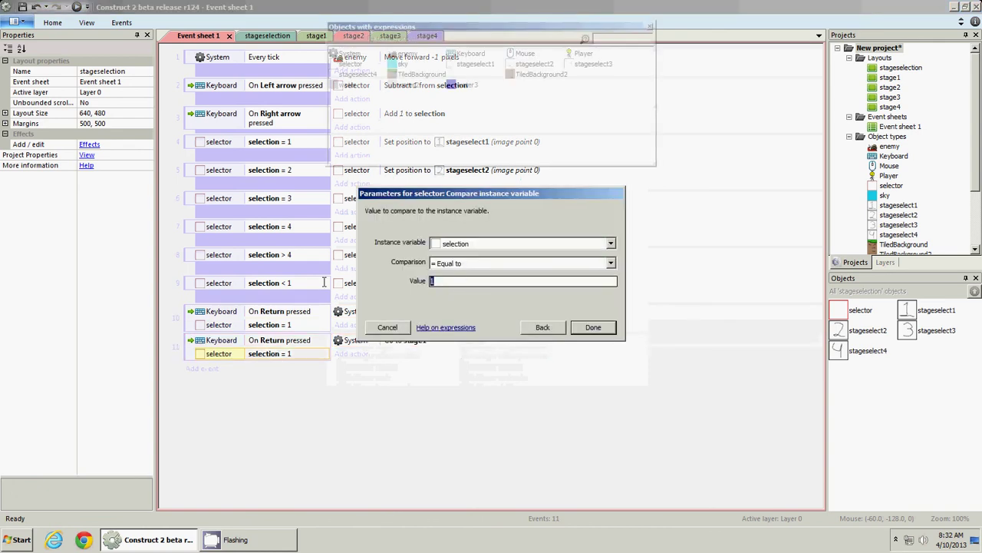
pyautogui.press('Return')
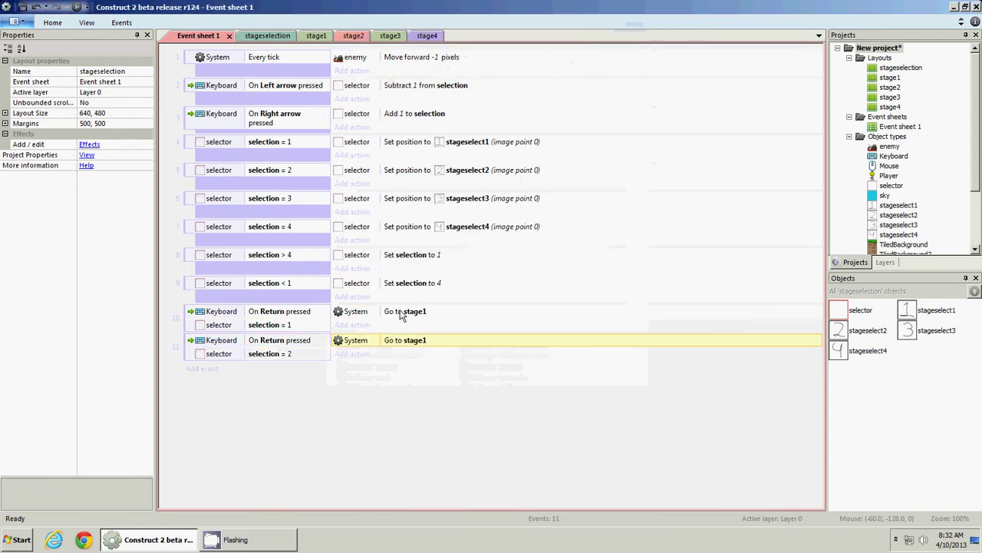
# Change the Go to layout action of the Return event with selection = 2 to stage2
pyautogui.doubleClick(415, 339)
pyautogui.click(461, 242)
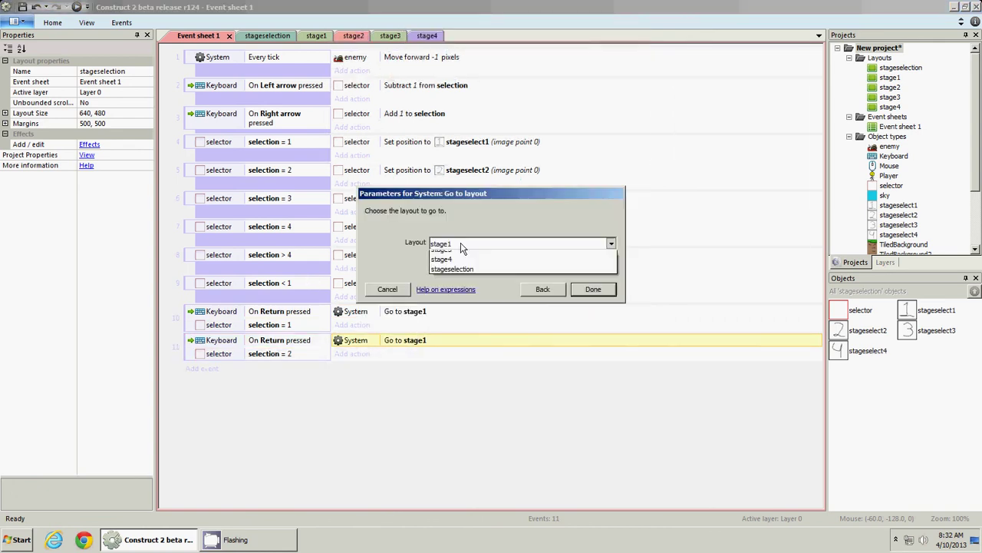
pyautogui.click(461, 265)
pyautogui.click(592, 288)
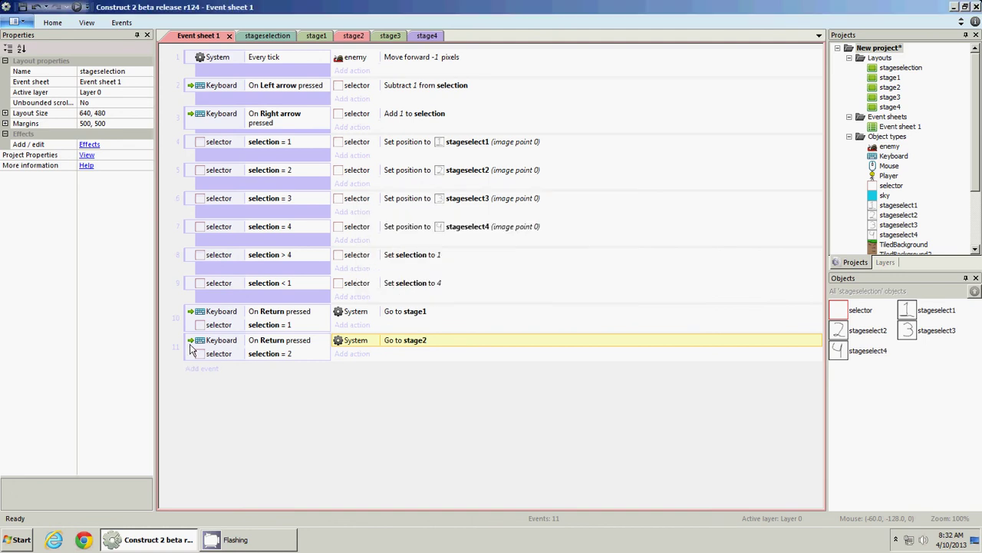
# Duplicate the Return event for stage2 and set the copy's selection comparison value to 3
pyautogui.keyDown('ctrl'); pyautogui.moveTo(193, 350); pyautogui.dragTo(241, 382); pyautogui.keyUp('ctrl')
pyautogui.doubleClick(256, 381)
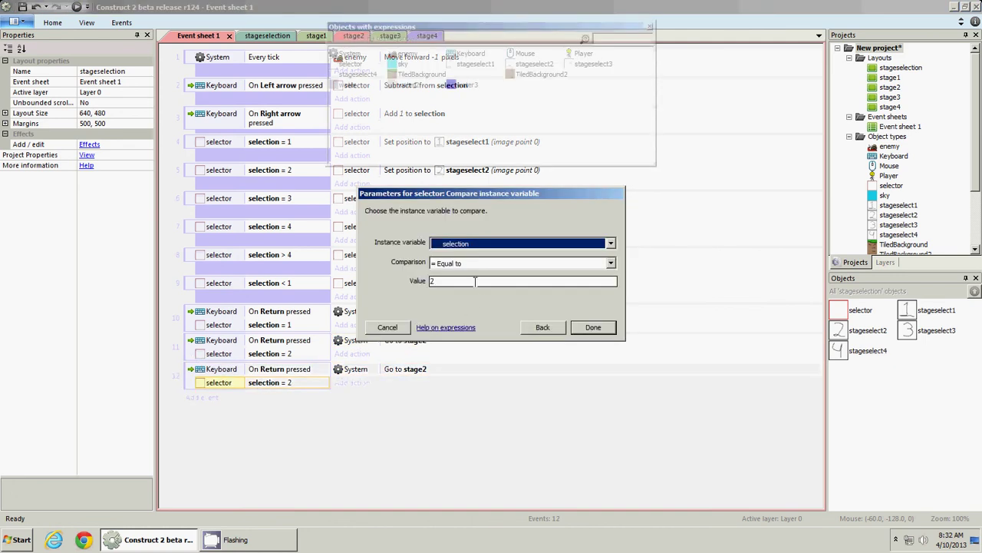
pyautogui.press('BackSpace')
pyautogui.write('3')
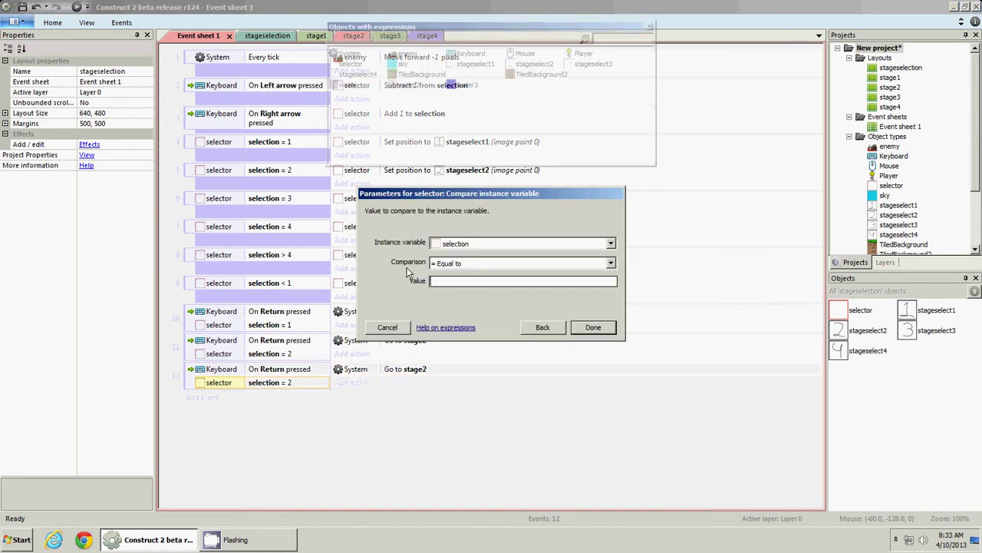
pyautogui.press('Return')
# Change the Go to layout action of the Return event with selection = 3 to stage3
pyautogui.click(420, 373)
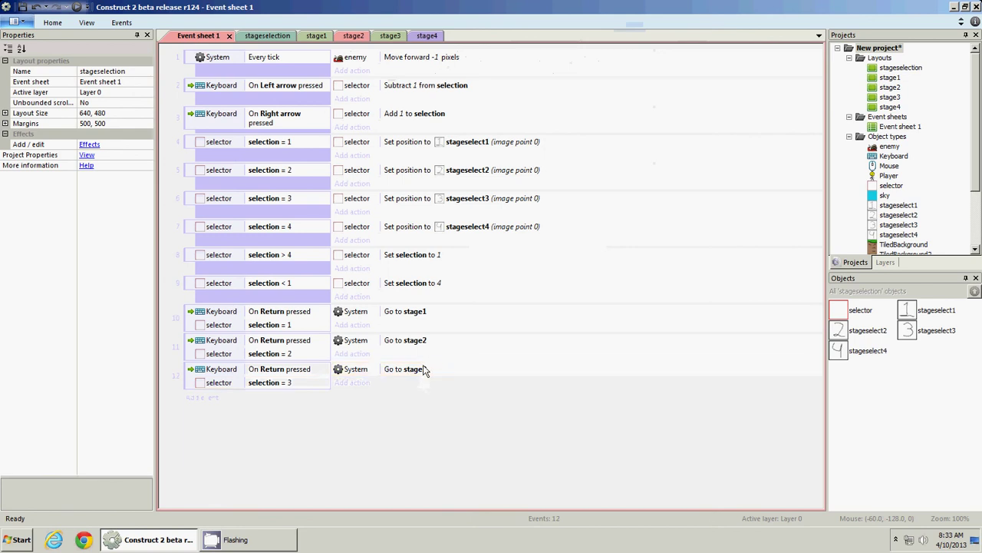
pyautogui.doubleClick(423, 370)
pyautogui.click(466, 244)
pyautogui.click(464, 263)
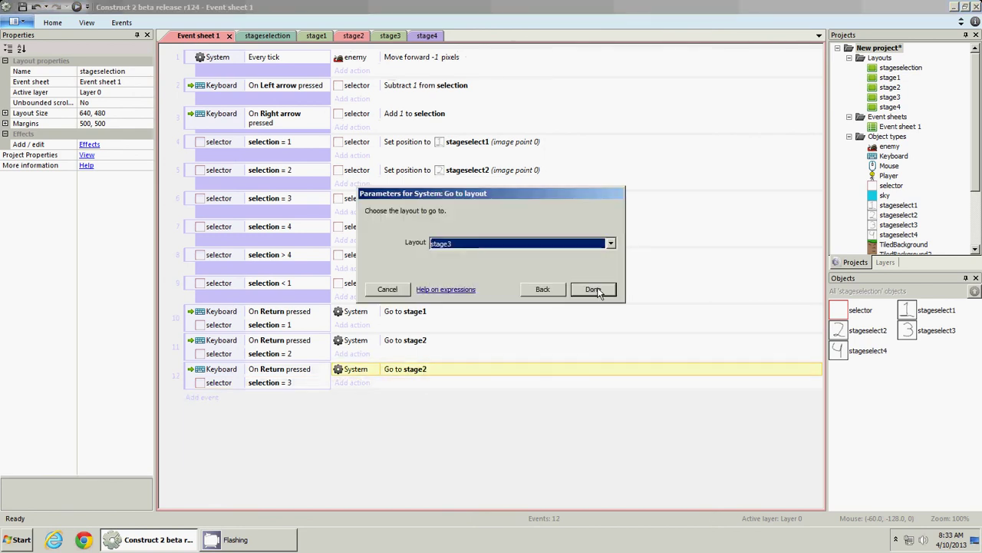
pyautogui.click(592, 289)
# Duplicate the Return event for stage3 and set the copy's selection comparison value to 4
pyautogui.click(190, 382)
pyautogui.hotkey('ctrl', 'c')
pyautogui.hotkey('ctrl', 'v')
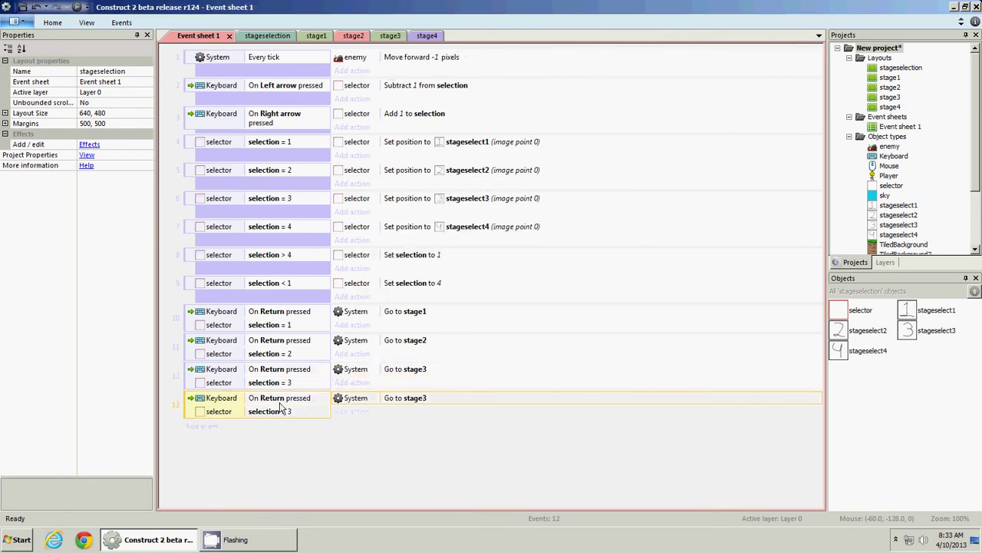
pyautogui.doubleClick(281, 412)
pyautogui.click(449, 282)
pyautogui.press('BackSpace')
pyautogui.write('4')
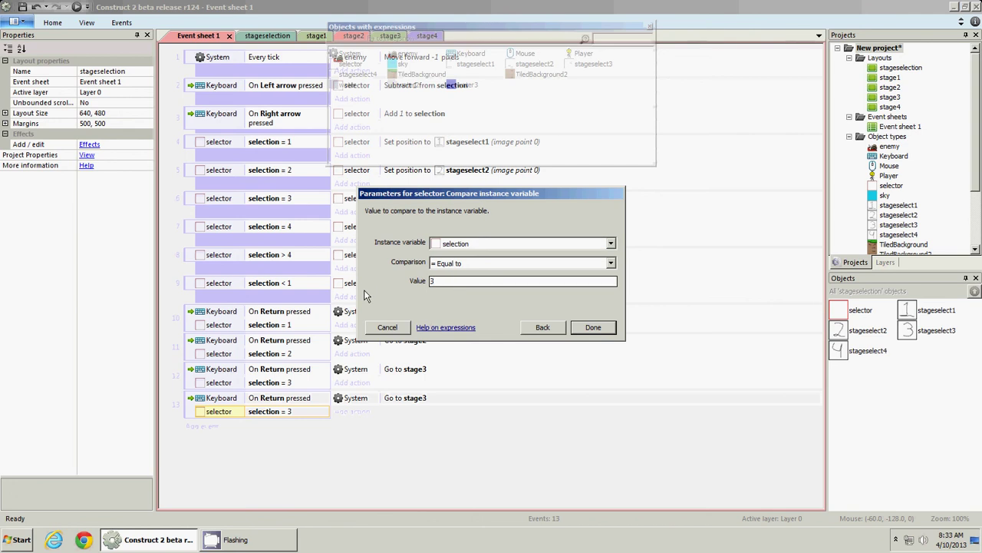
pyautogui.press('Return')
# Change the Go to layout action of the Return event with selection = 4 to stage4
pyautogui.doubleClick(402, 399)
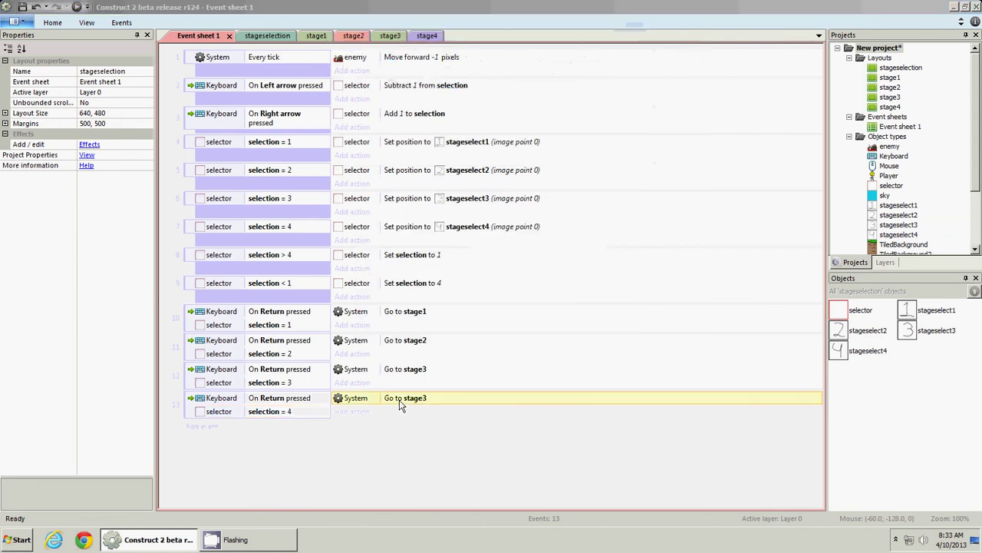
pyautogui.click(483, 243)
pyautogui.click(484, 268)
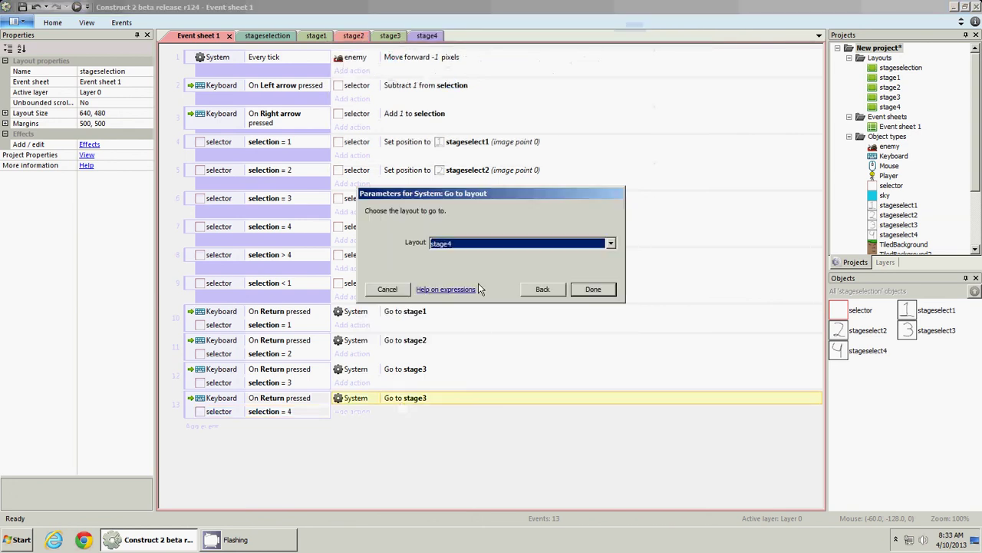
pyautogui.click(590, 289)
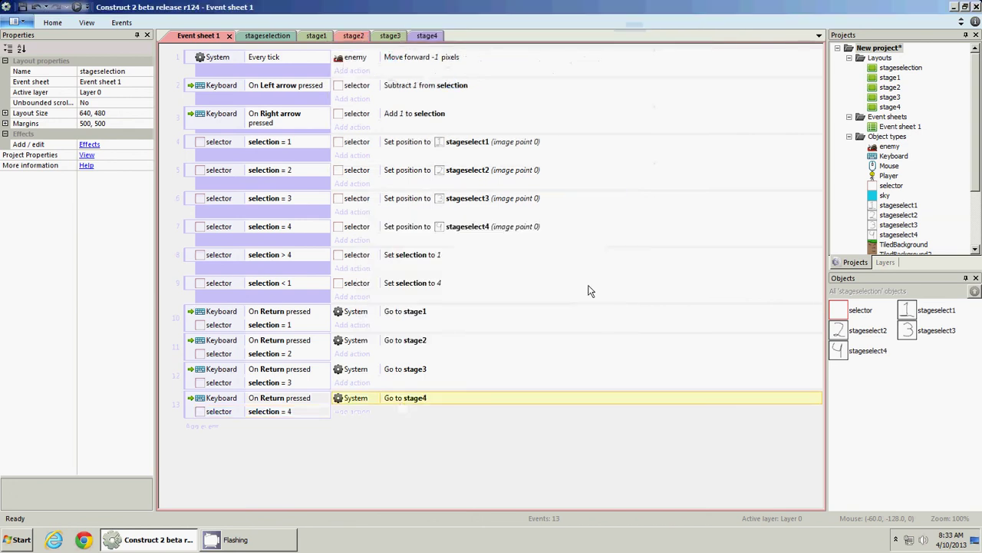
# Preview the stageselection layout in the browser to test entering a stage from the selection screen
pyautogui.click(268, 35)
pyautogui.click(77, 7)
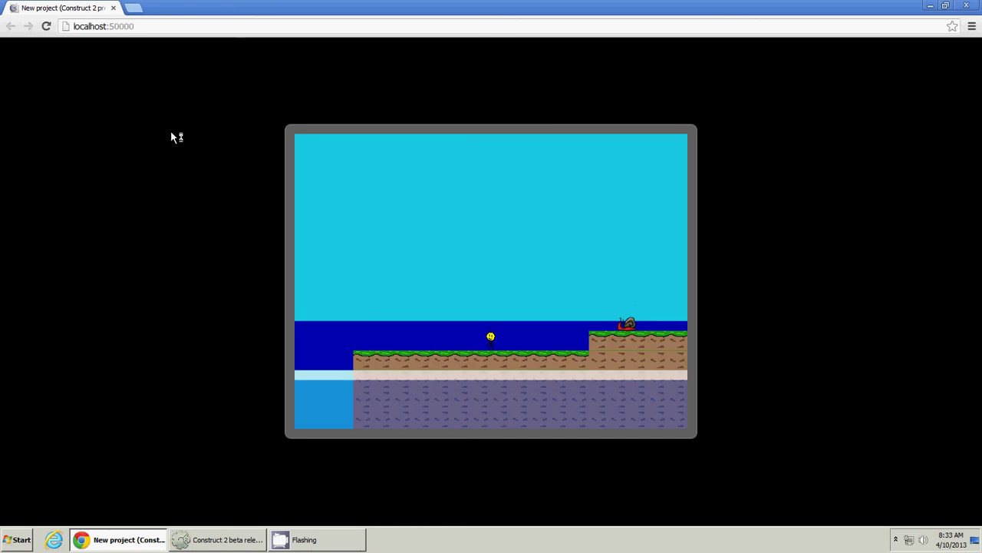
# Playtest the opened stage by moving the player in both directions and jumping, and reload the browser preview
pyautogui.press('Right')
pyautogui.press('Up')
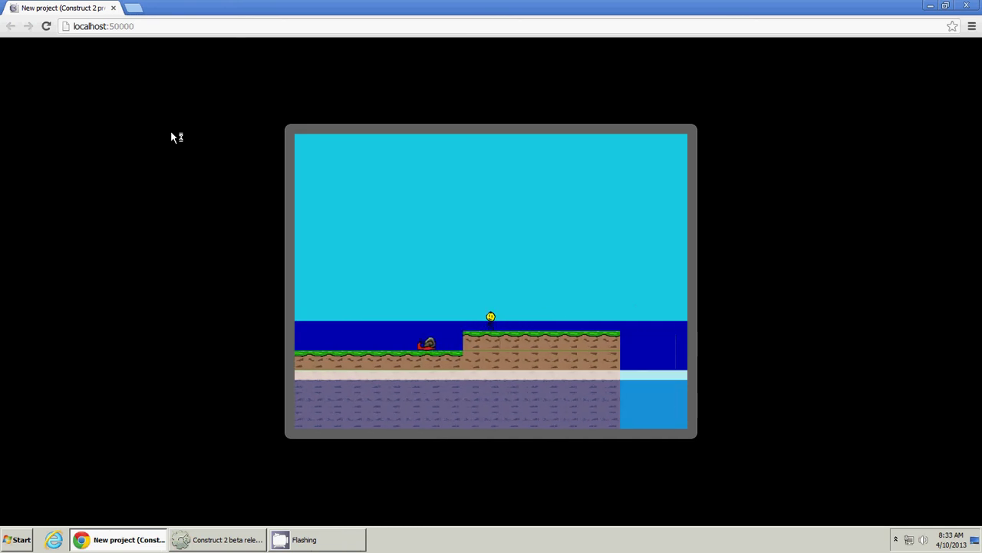
pyautogui.press('Left')
pyautogui.press('Up')
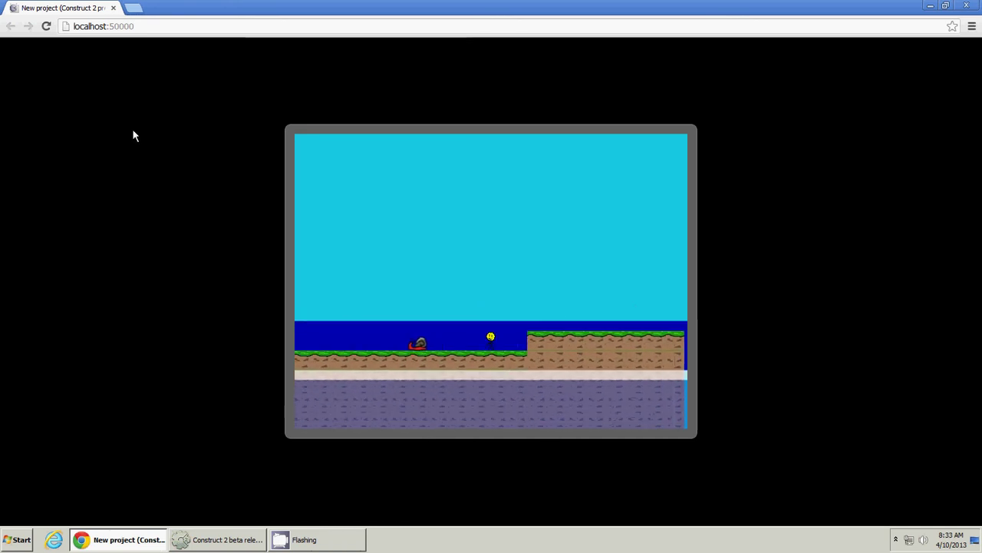
pyautogui.click(47, 26)
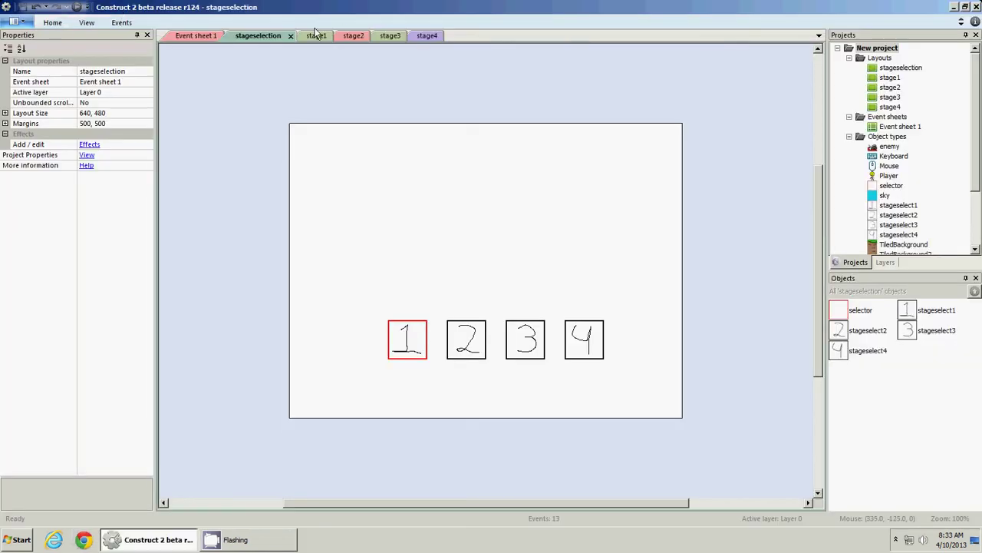
# Look through the stage1, stage2, stage3 and stage4 layouts
pyautogui.click(308, 36)
pyautogui.click(355, 36)
pyautogui.click(388, 36)
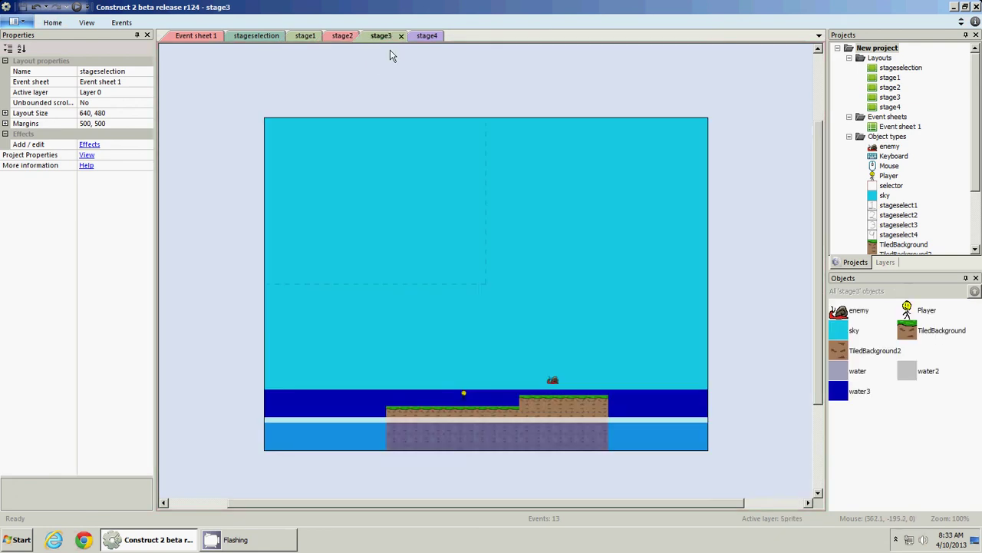
pyautogui.click(418, 36)
# Insert a Text object in the stageselection layout, sized 640 by 128 at position 0, 64 above the stage boxes
pyautogui.click(246, 40)
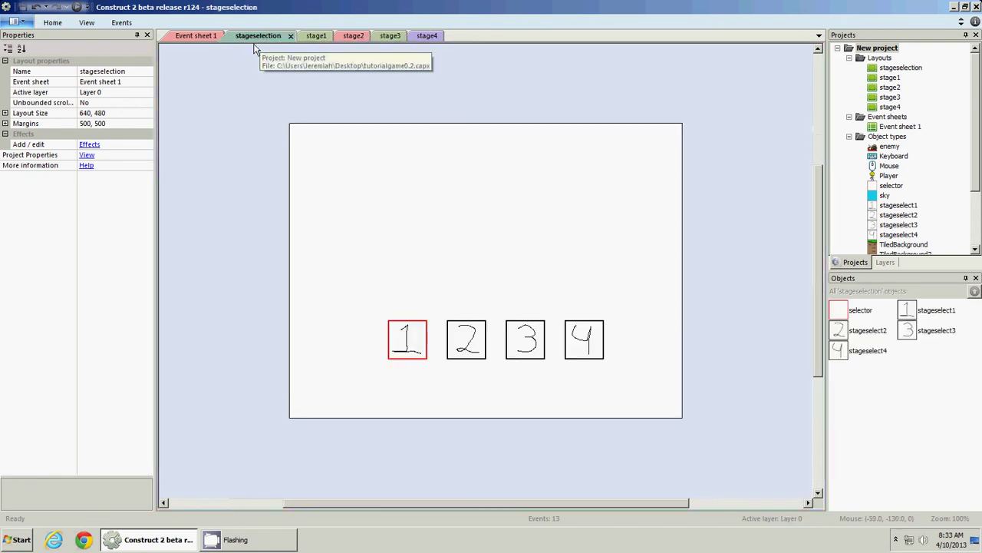
pyautogui.doubleClick(414, 238)
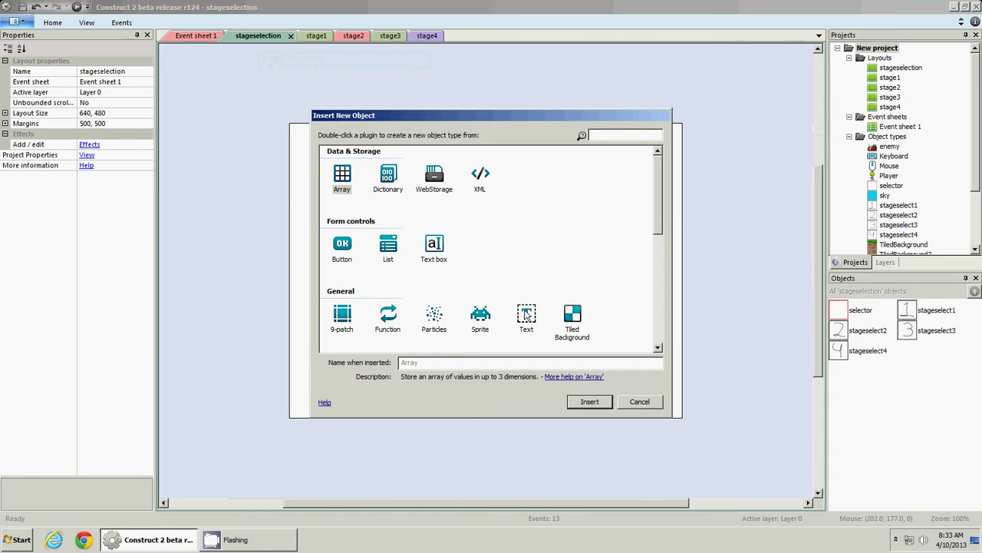
pyautogui.doubleClick(526, 318)
pyautogui.click(369, 164)
pyautogui.moveTo(397, 172); pyautogui.dragTo(318, 134)
pyautogui.moveTo(420, 149); pyautogui.dragTo(687, 208)
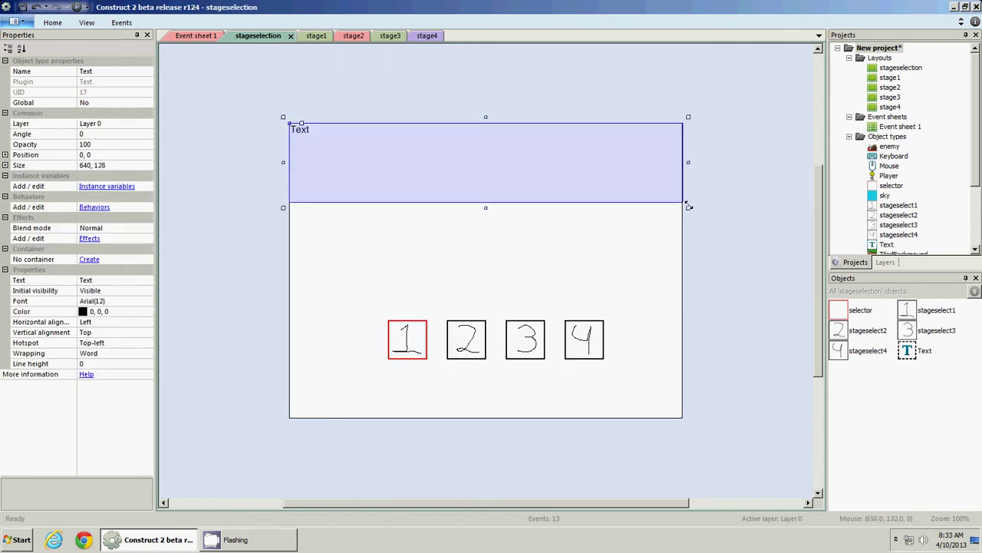
pyautogui.moveTo(352, 177); pyautogui.dragTo(365, 226)
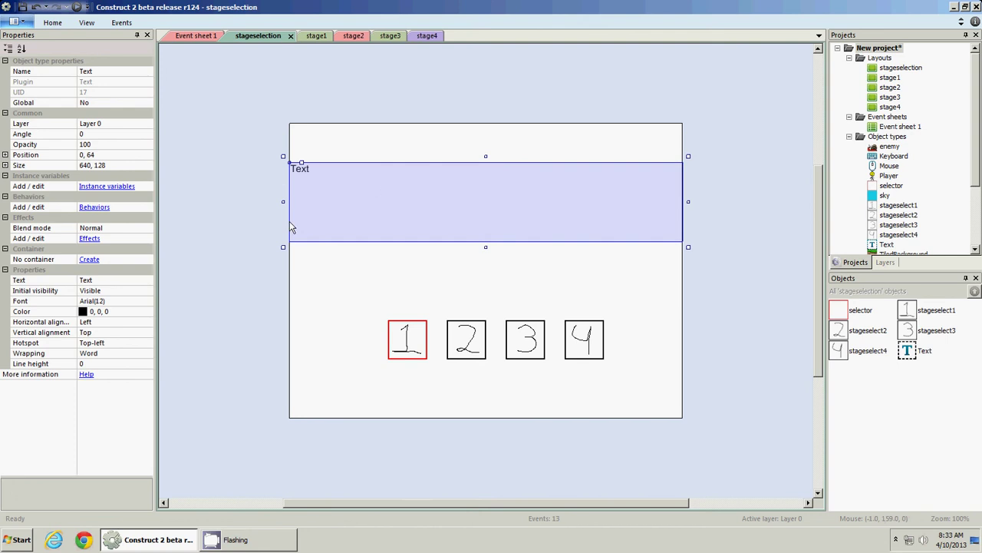
# Set the Text object's vertical and horizontal alignment to Center, keeping its hotspot at Top-left
pyautogui.click(149, 332)
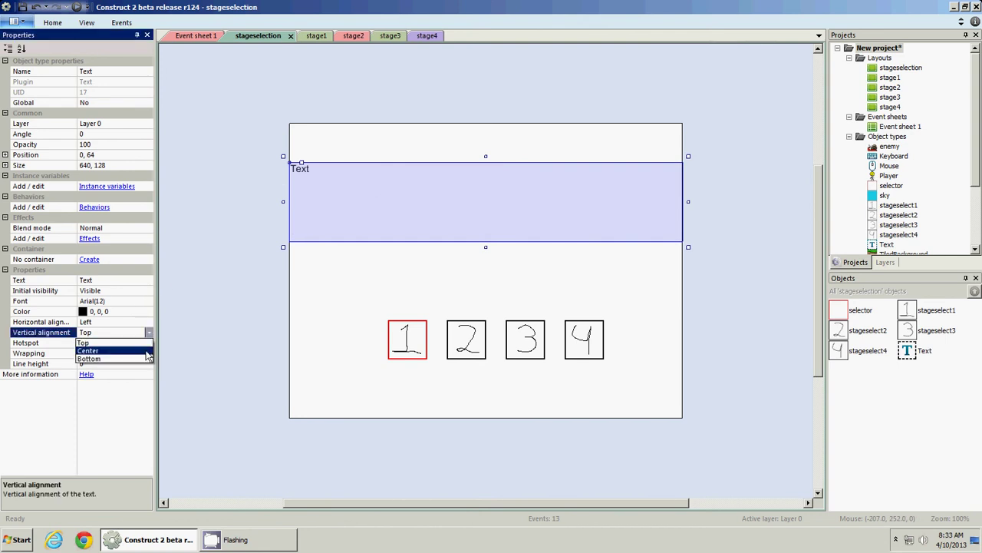
pyautogui.click(90, 352)
pyautogui.click(149, 343)
pyautogui.click(88, 361)
pyautogui.click(149, 342)
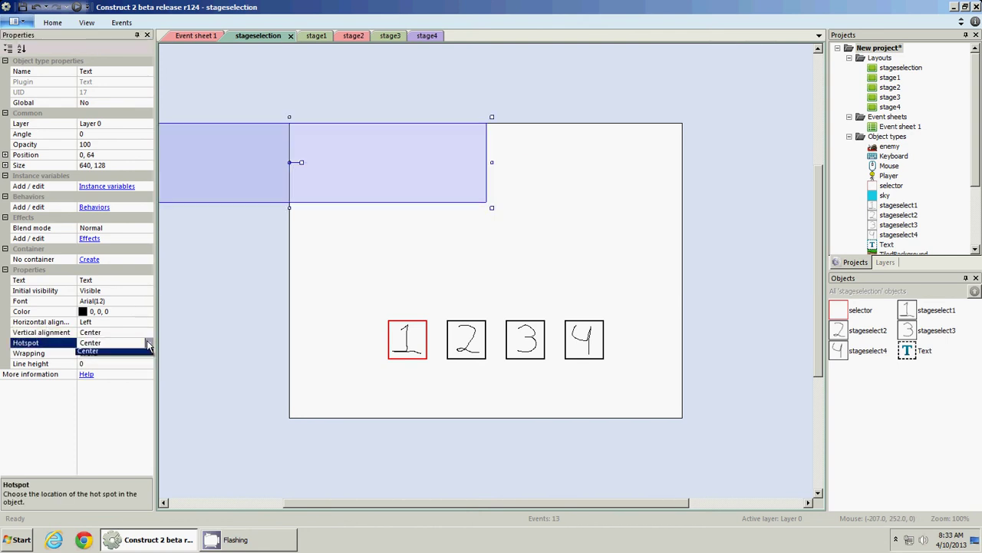
pyautogui.click(90, 353)
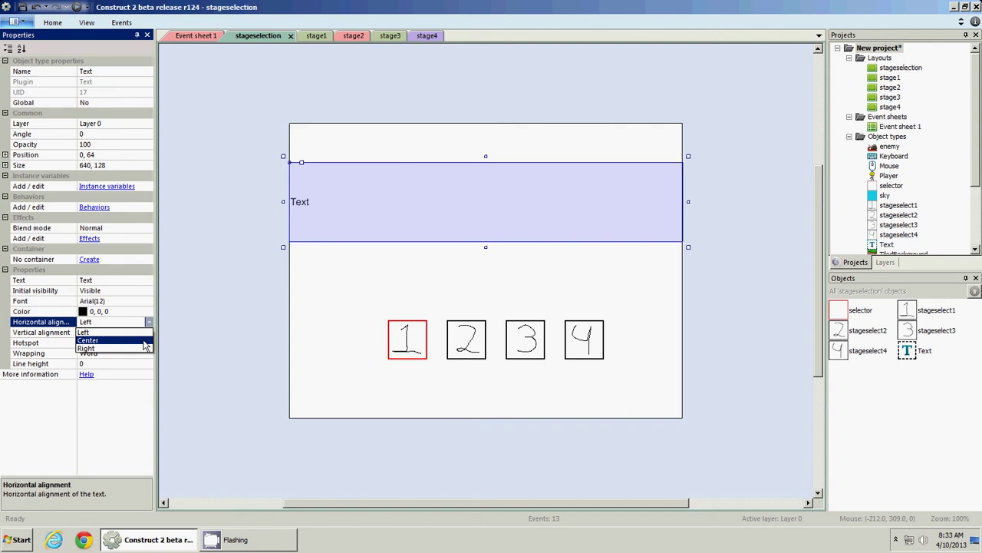
pyautogui.click(143, 341)
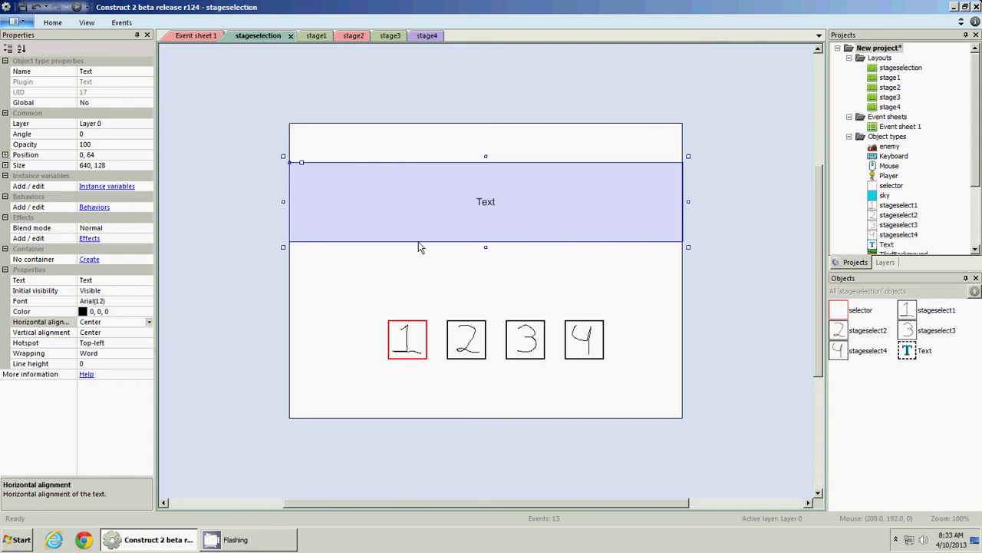
# Set the Text object's font size to 20
pyautogui.click(150, 304)
pyautogui.click(149, 300)
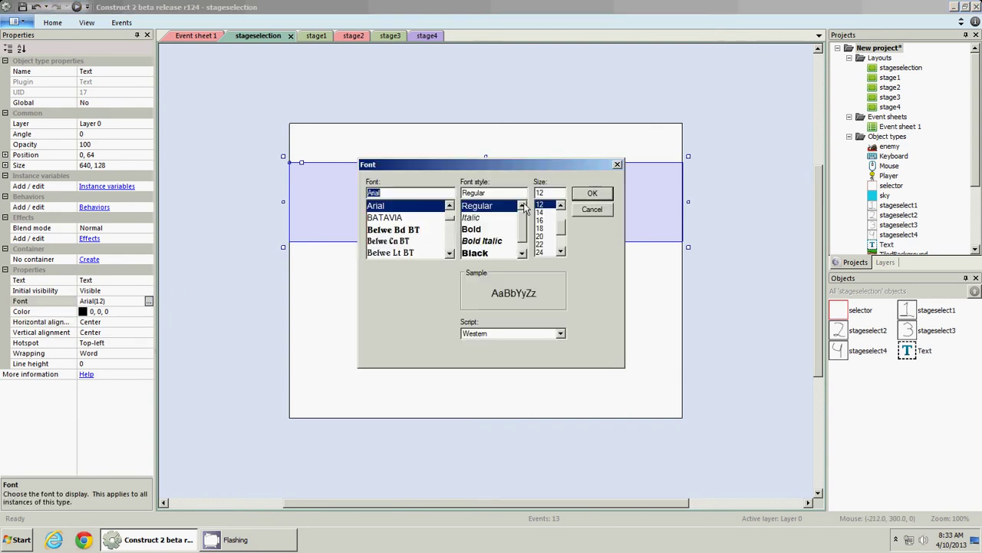
pyautogui.click(547, 237)
pyautogui.click(588, 193)
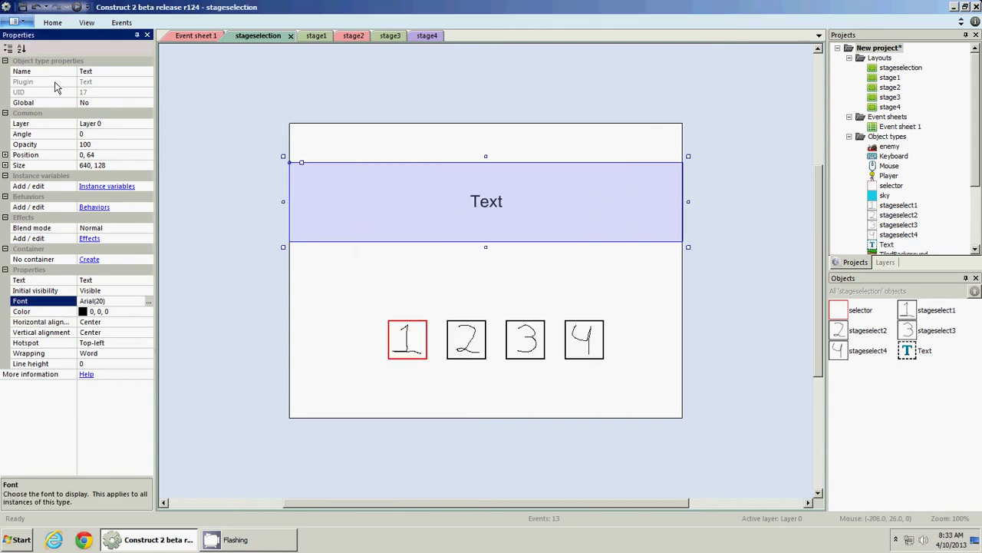
# Change the Text object's displayed text to "Stage Selection" and save the project
pyautogui.click(109, 76)
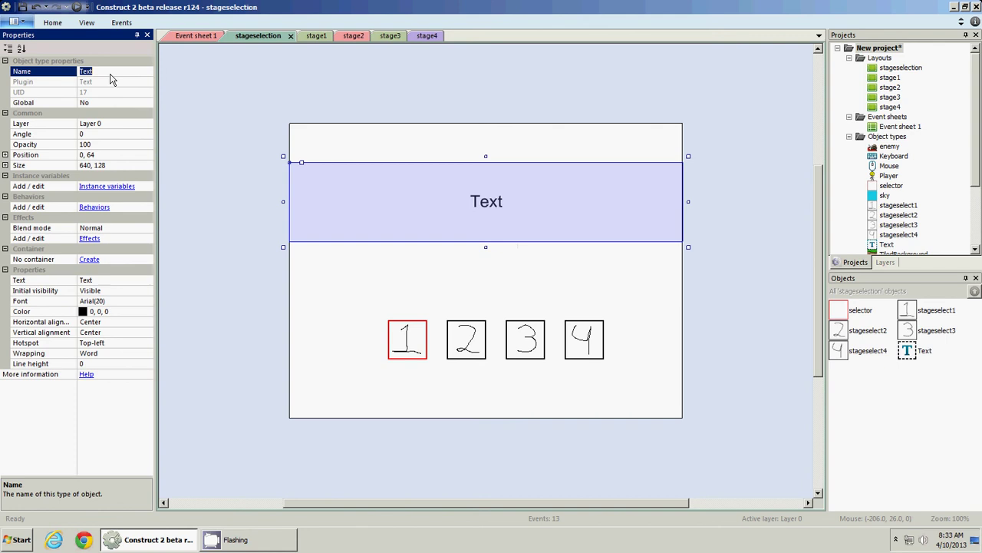
pyautogui.click(109, 280)
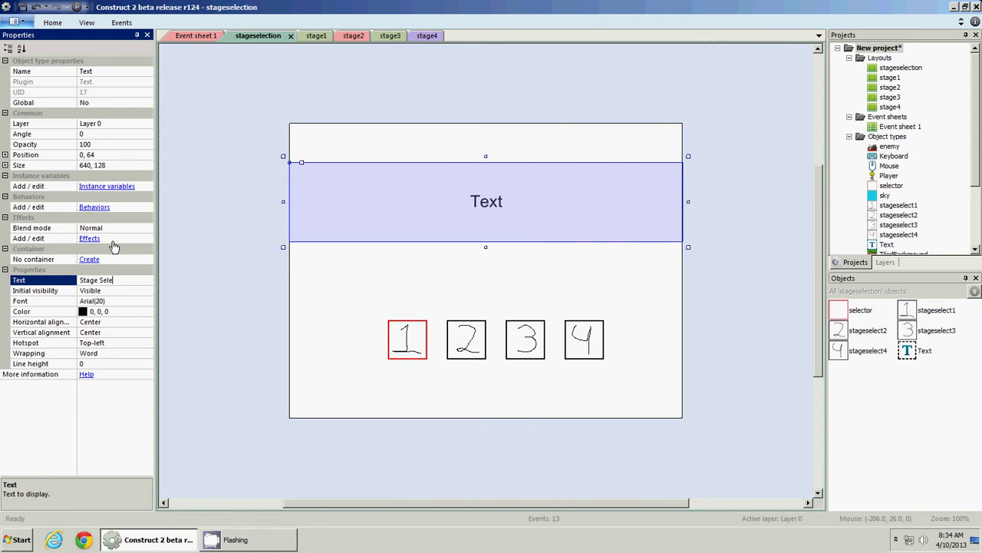
pyautogui.write('Stage Selection')
pyautogui.press('Return')
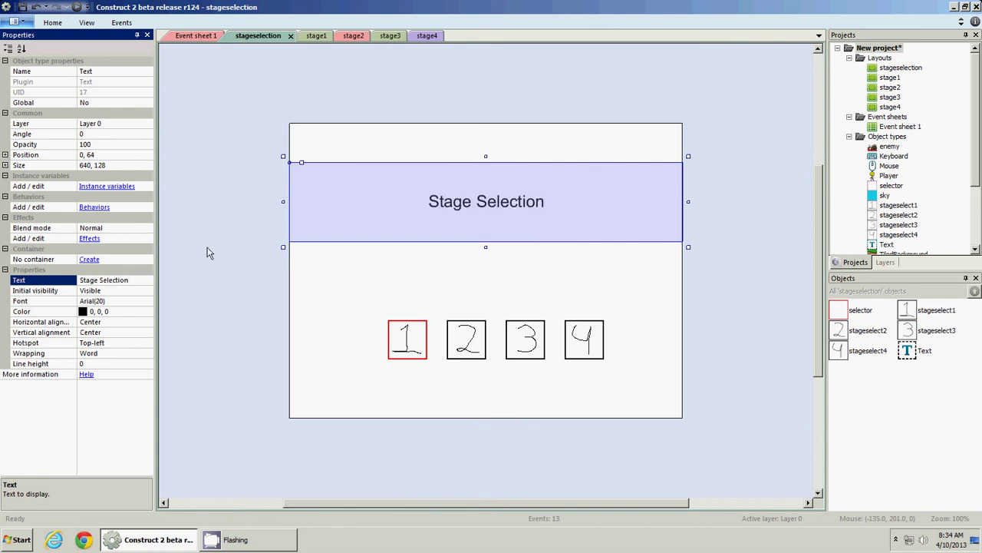
pyautogui.click(186, 264)
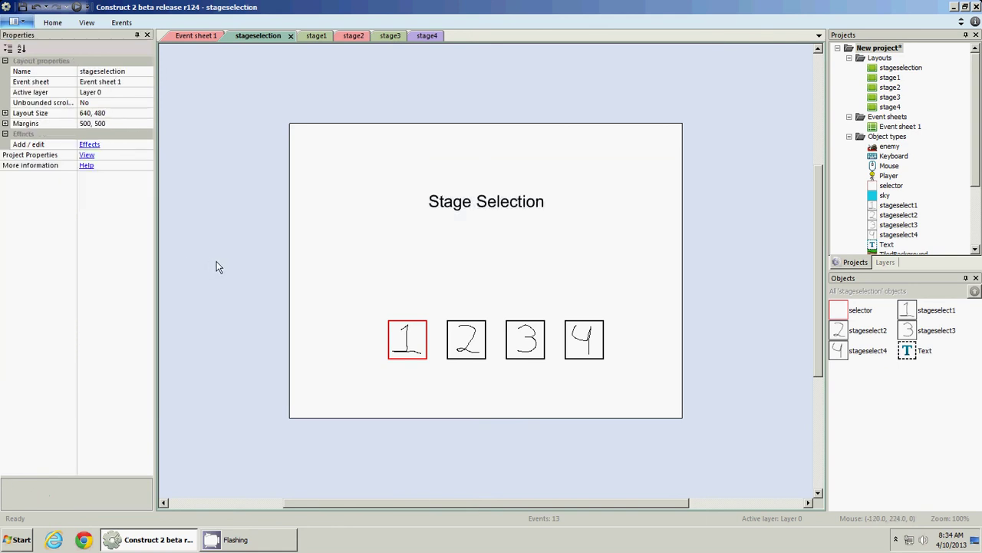
pyautogui.click(26, 8)
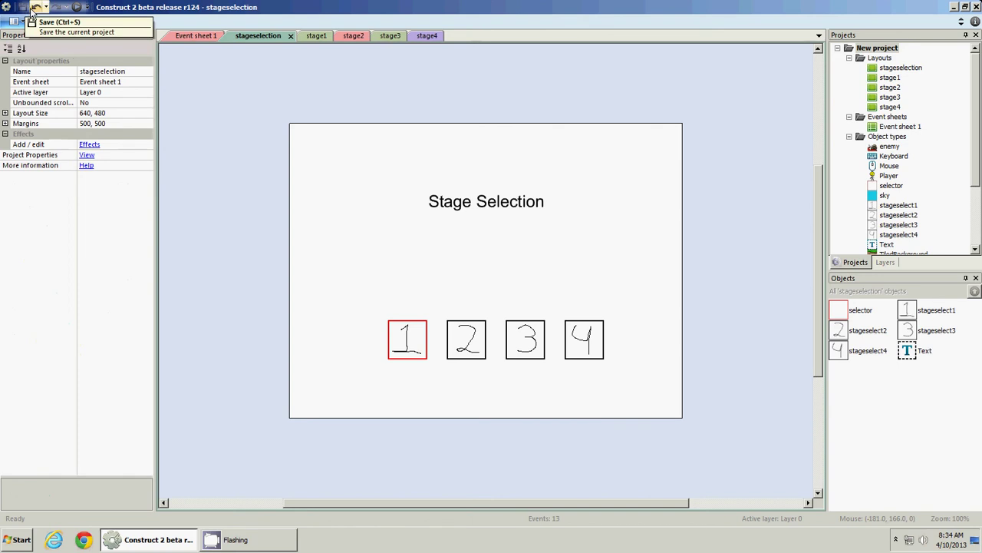
# Review Event sheet 1, the stageselection layout and the four stage layouts
pyautogui.click(201, 36)
pyautogui.click(265, 36)
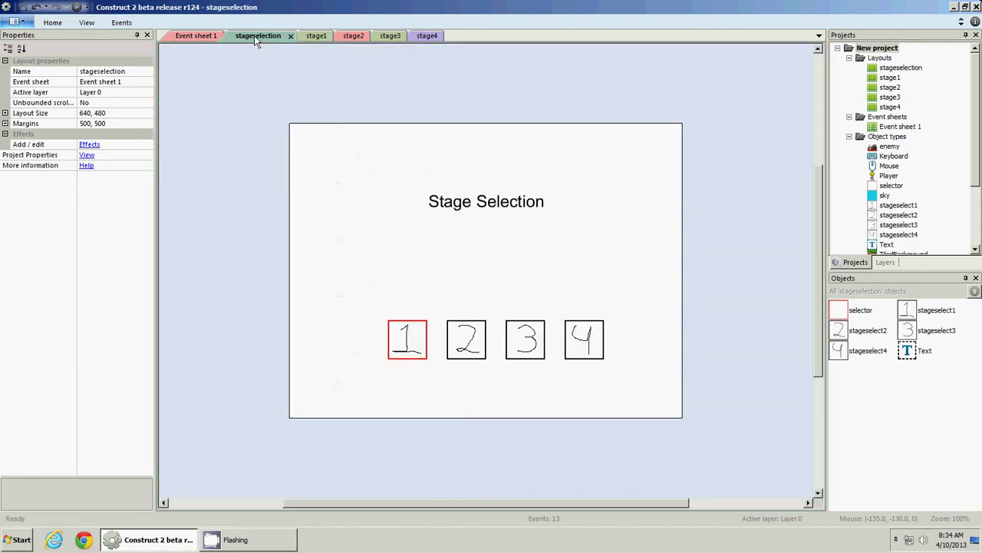
pyautogui.click(313, 36)
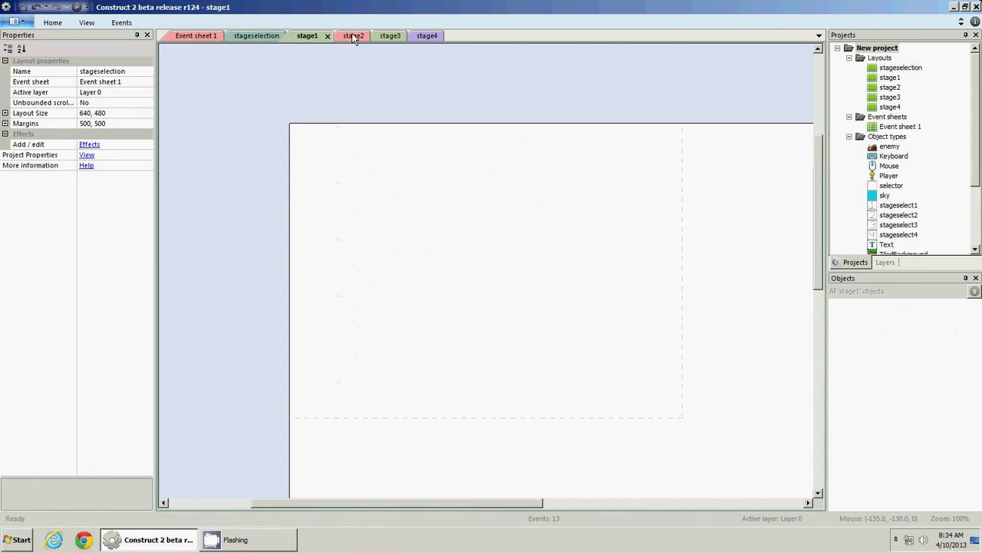
pyautogui.click(354, 36)
pyautogui.click(384, 36)
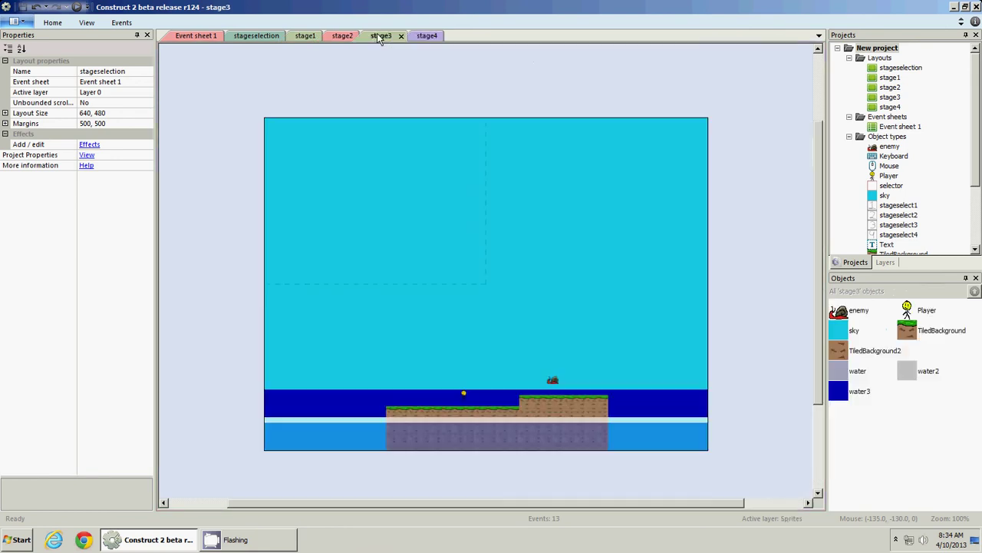
pyautogui.click(267, 37)
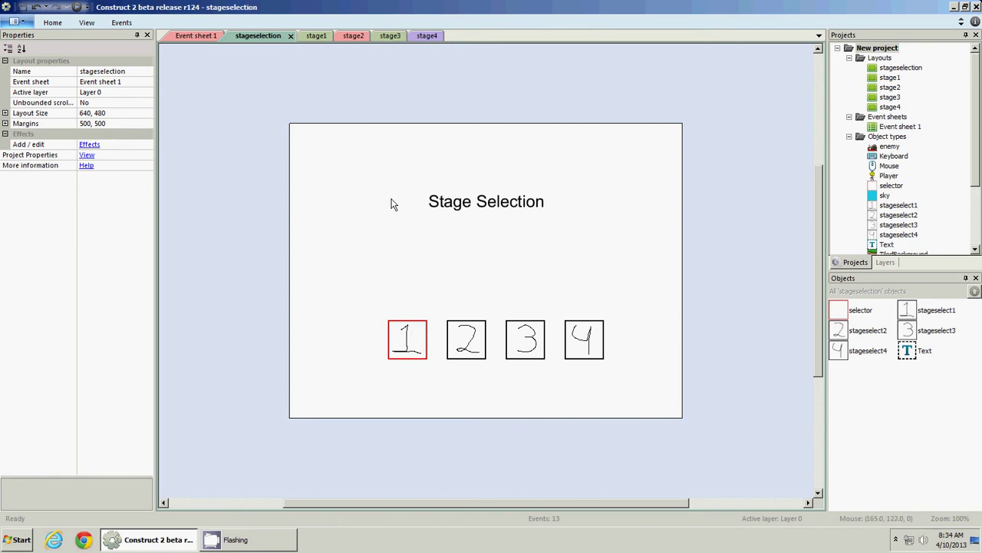
pyautogui.click(316, 36)
pyautogui.click(349, 36)
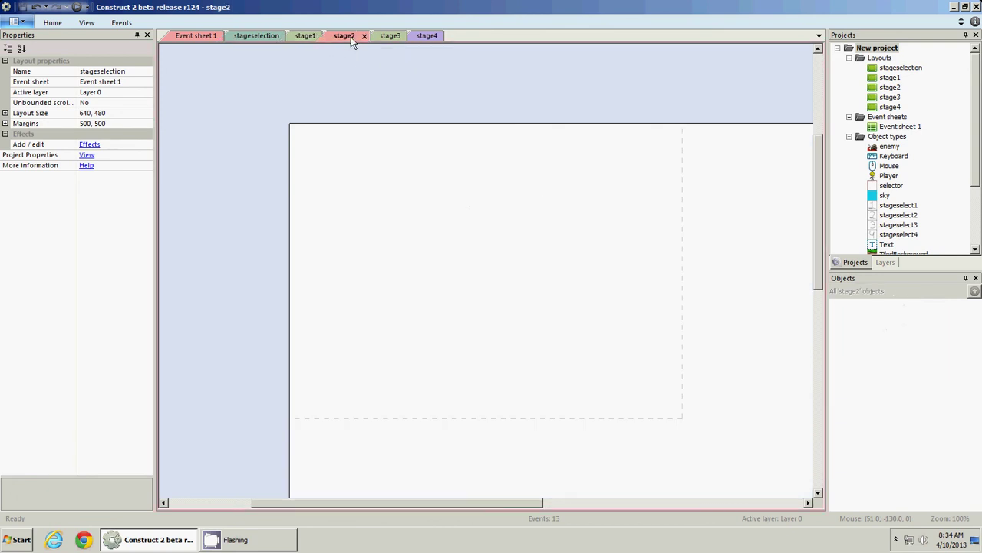
pyautogui.click(381, 36)
pyautogui.click(430, 38)
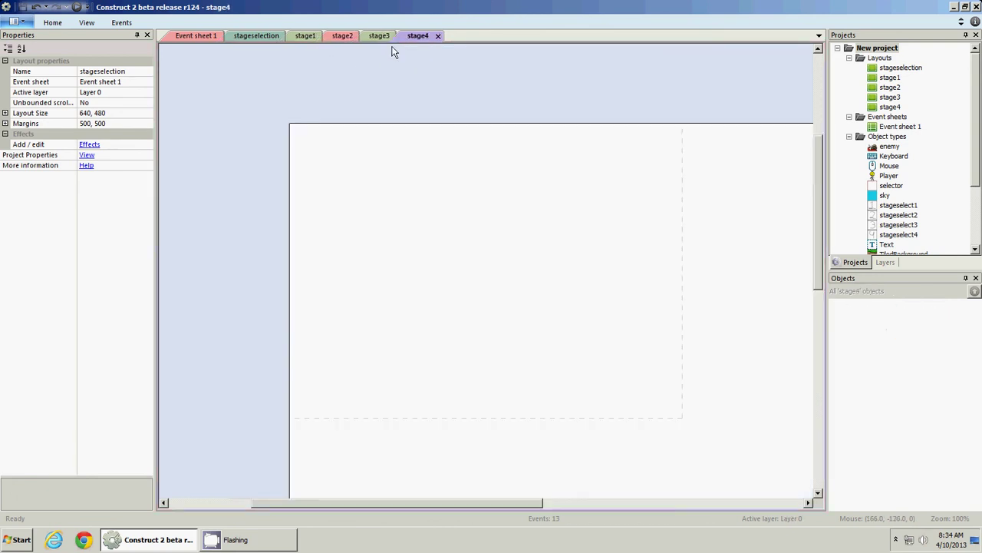
pyautogui.click(261, 37)
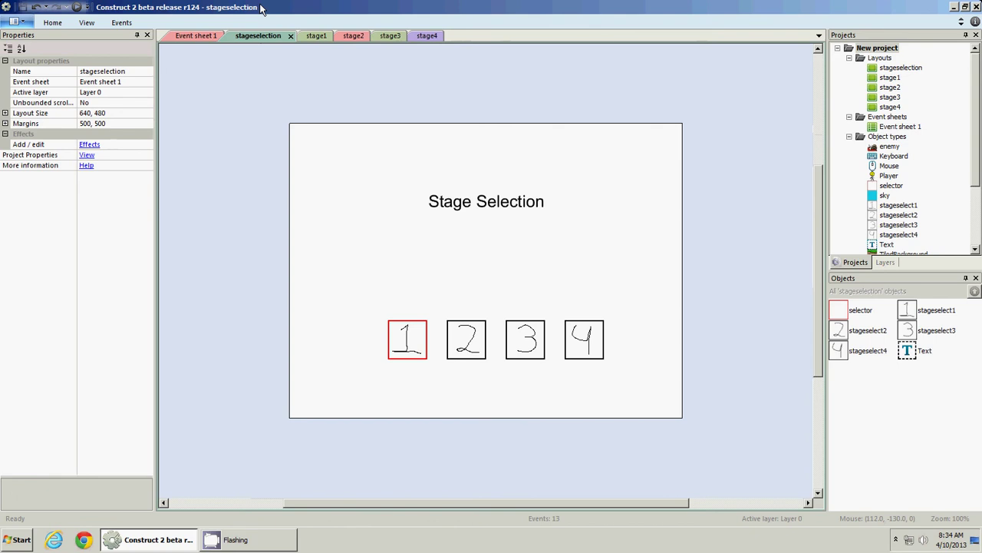
# Add an event group named stageselector to Event sheet 1
pyautogui.click(184, 36)
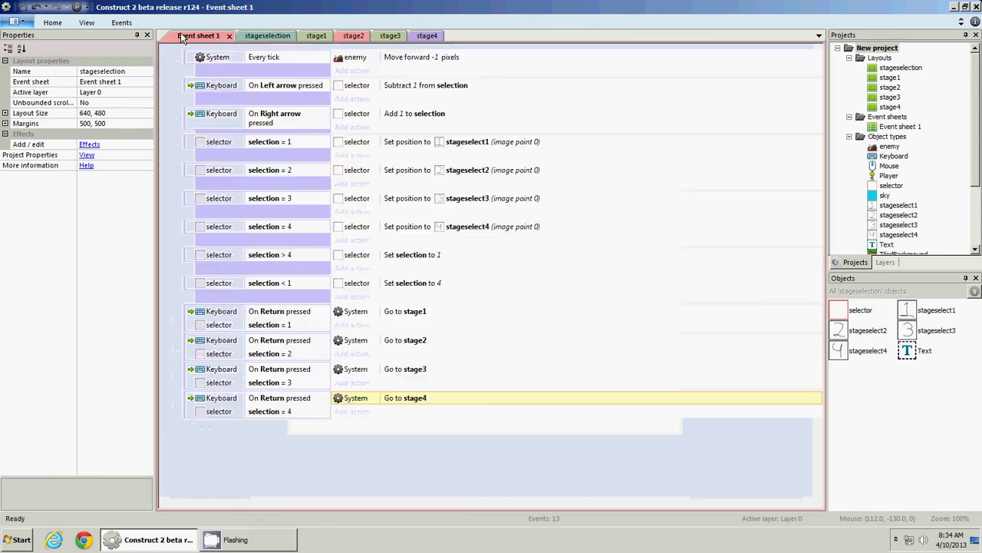
pyautogui.click(313, 462)
pyautogui.rightClick(288, 457)
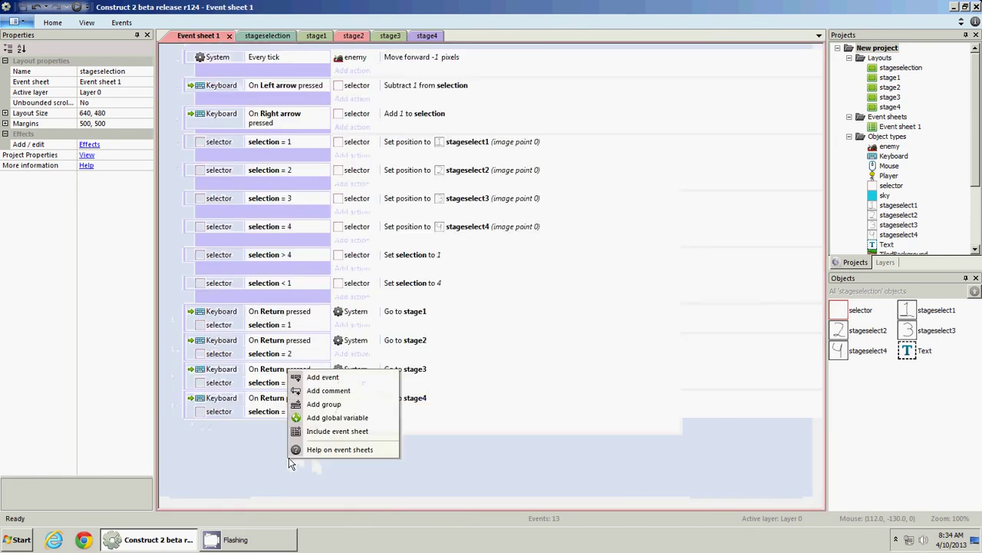
pyautogui.click(321, 404)
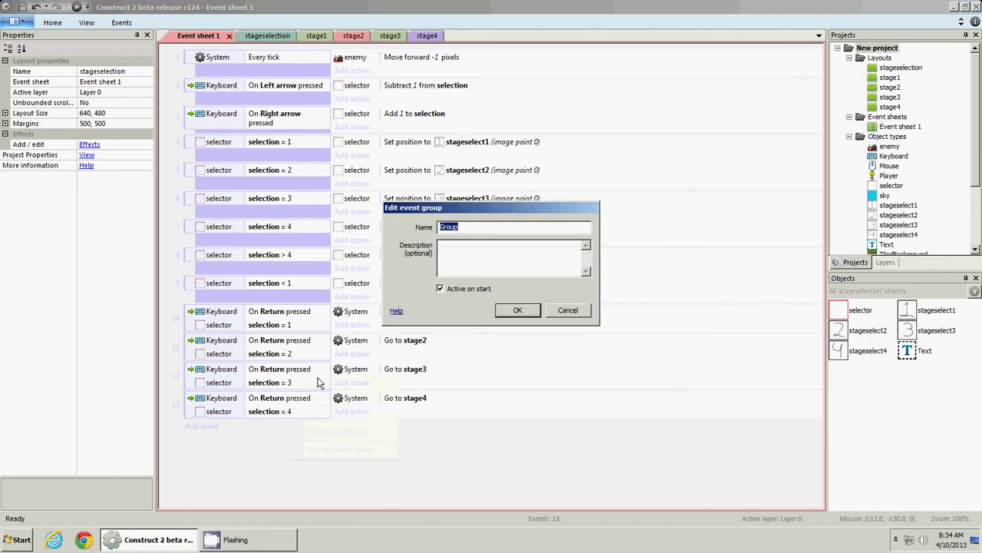
pyautogui.write('stageselector')
pyautogui.press('Return')
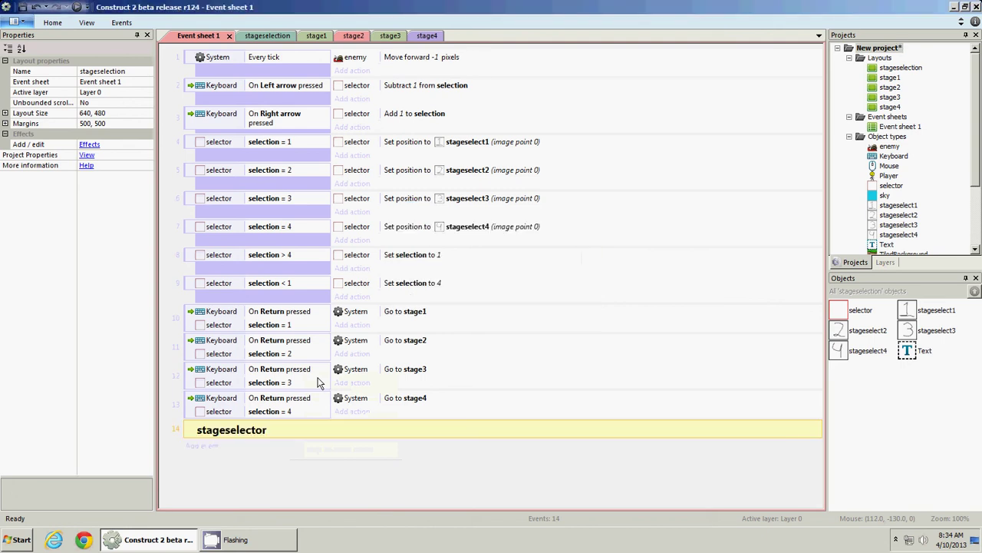
# Move all events from On Left arrow pressed through the last On Return pressed into the stageselector group and collapse the group
pyautogui.click(188, 412)
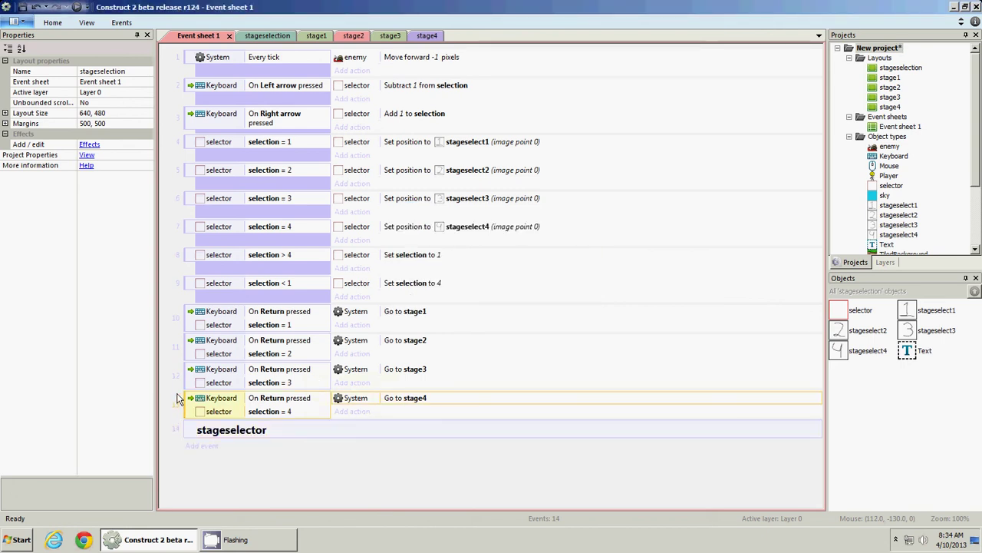
pyautogui.keyDown('shift'); pyautogui.click(188, 89); pyautogui.keyUp('shift')
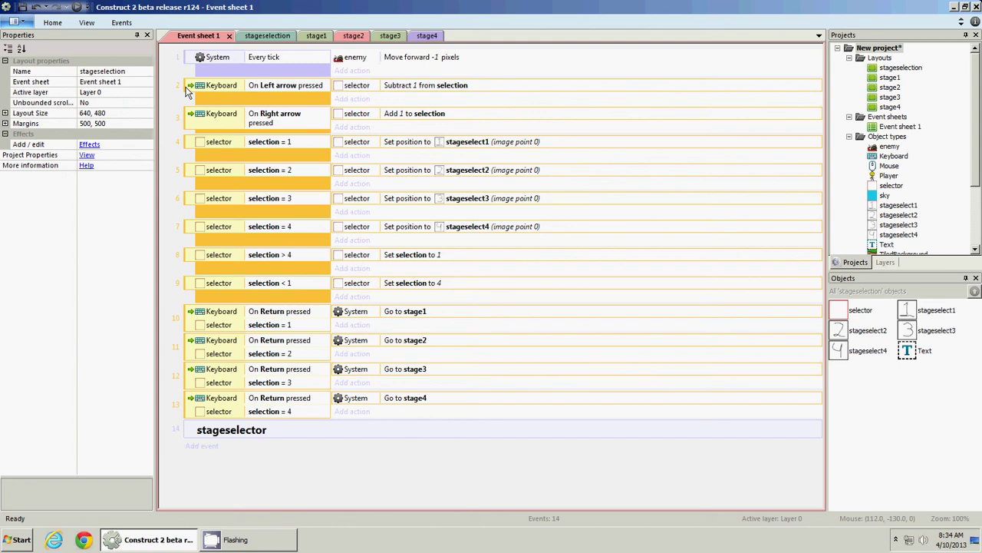
pyautogui.moveTo(189, 91); pyautogui.dragTo(250, 433)
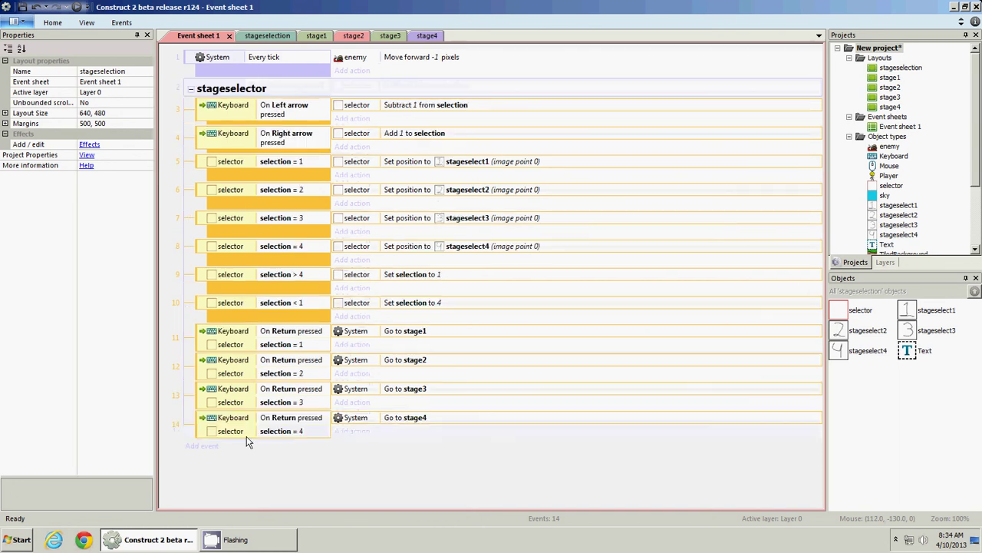
pyautogui.click(190, 89)
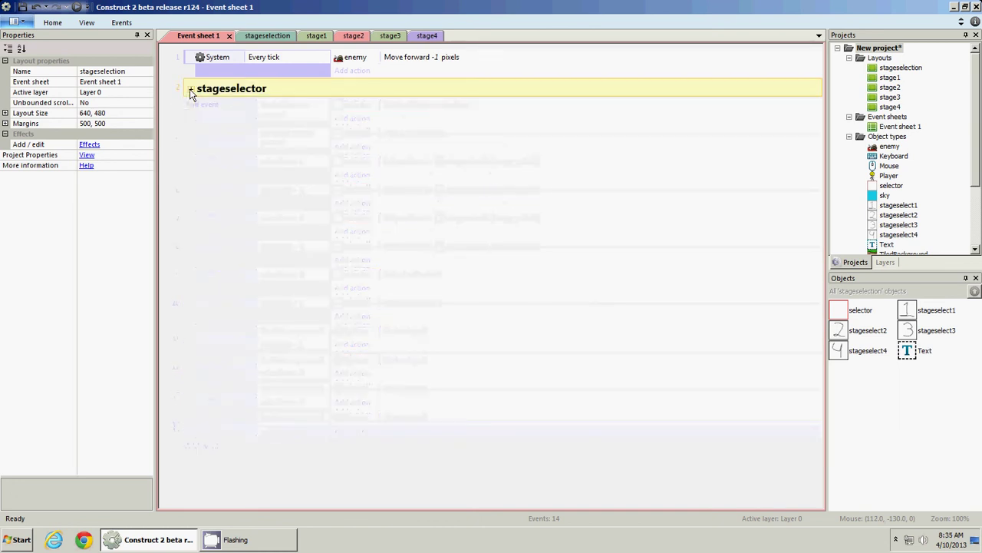
# Add an event group named enemies to Event sheet 1 and move the enemy's Every tick event into it, leaving the group collapsed
pyautogui.rightClick(225, 178)
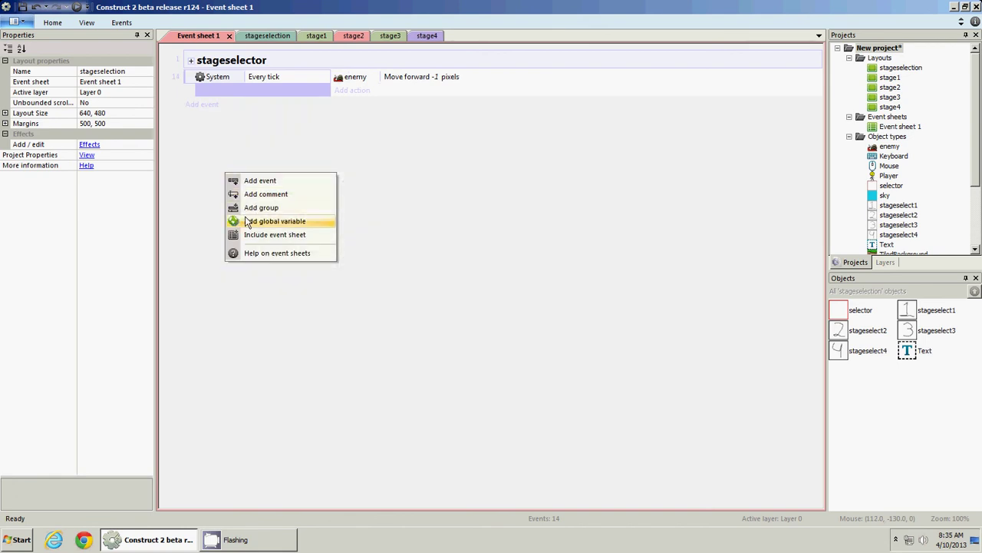
pyautogui.click(261, 207)
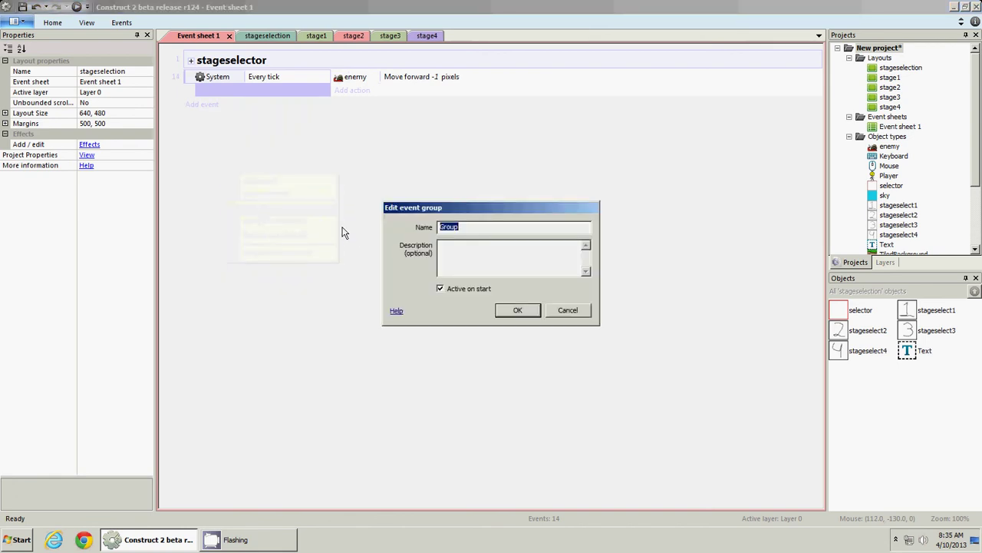
pyautogui.write('enemies')
pyautogui.press('Return')
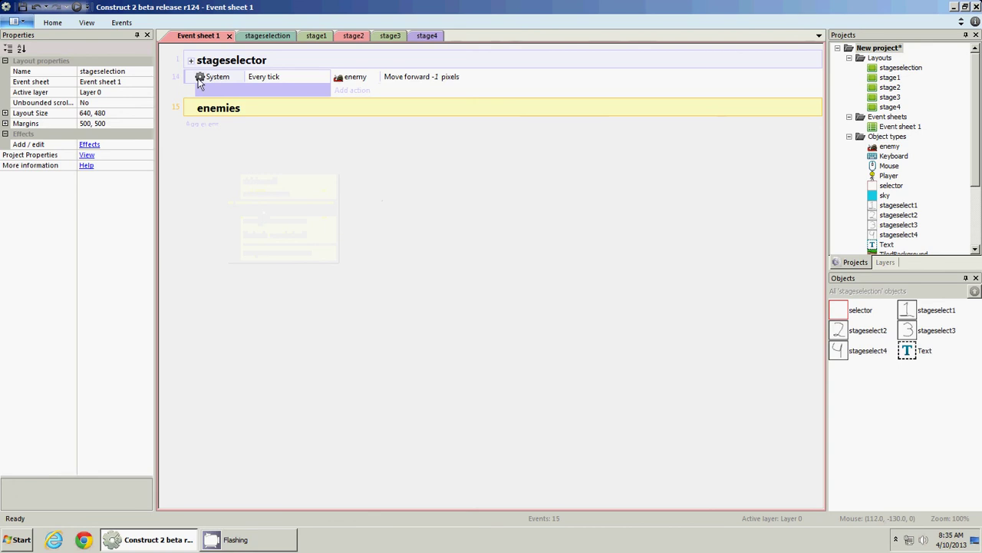
pyautogui.moveTo(198, 81); pyautogui.dragTo(217, 120)
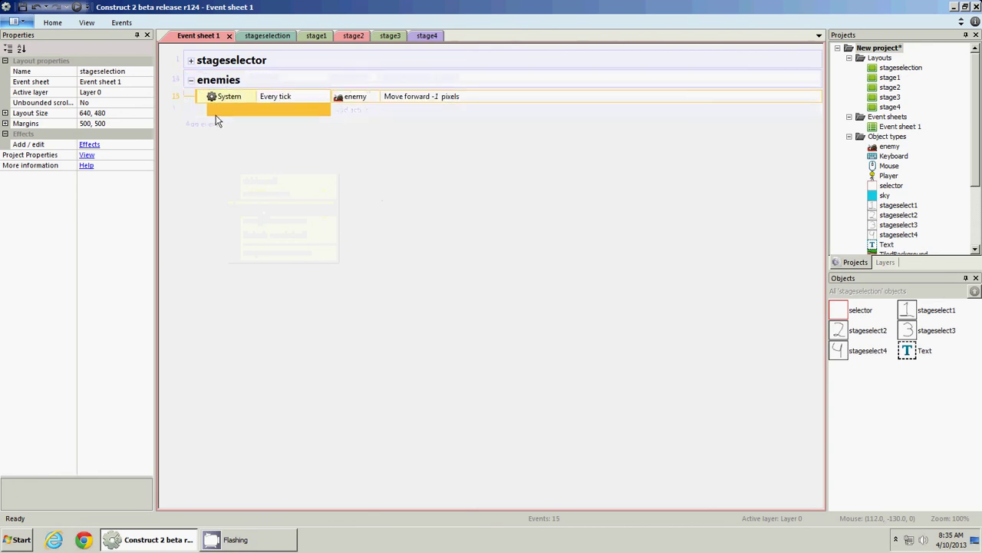
pyautogui.click(191, 79)
# Review the events inside the stageselector group, collapse it again, and view the stageselection layout
pyautogui.click(191, 60)
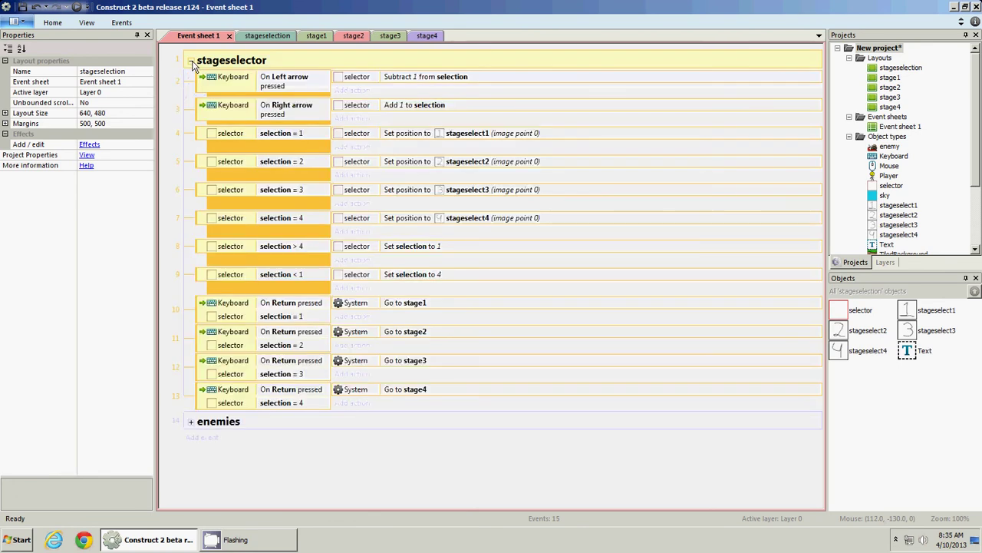
pyautogui.click(191, 61)
pyautogui.click(191, 61)
pyautogui.click(191, 61)
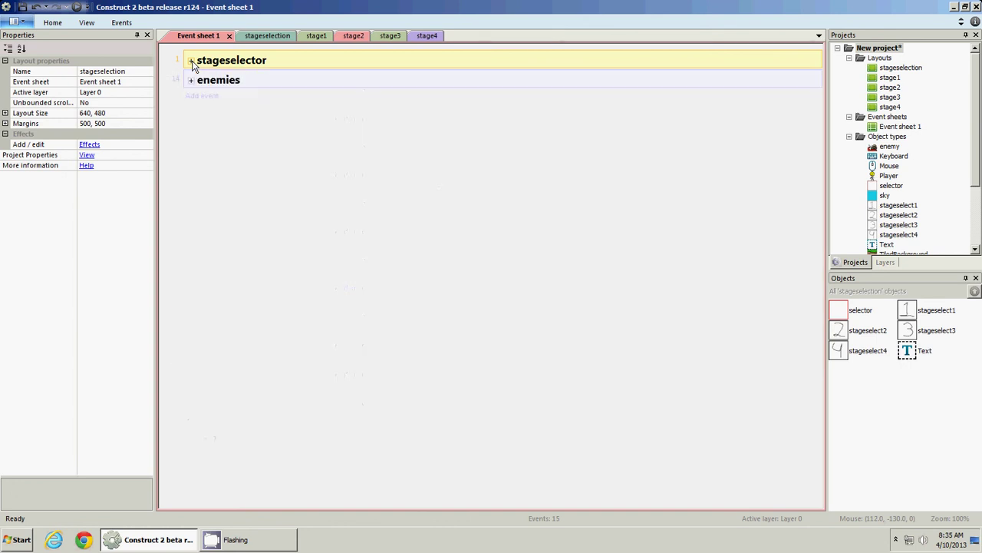
pyautogui.click(225, 231)
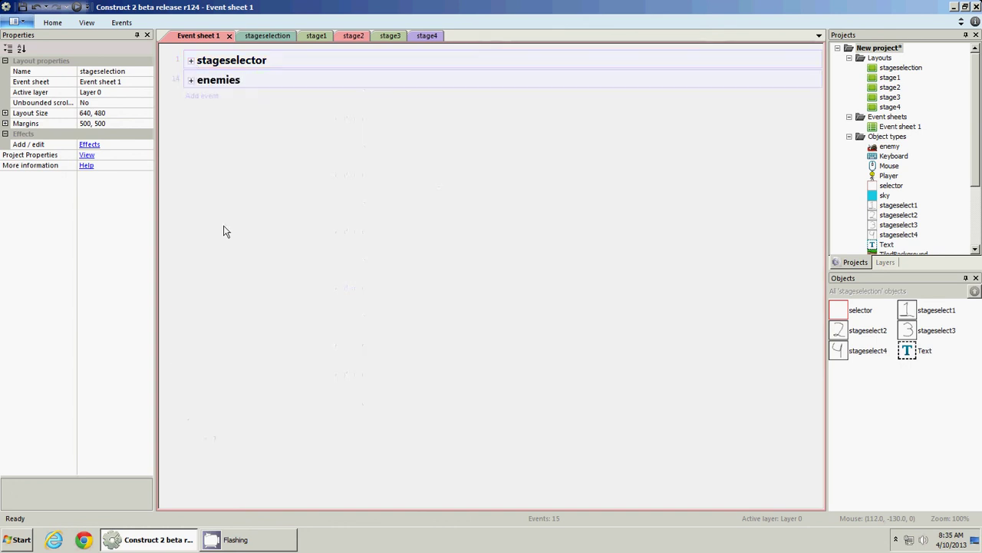
pyautogui.click(270, 40)
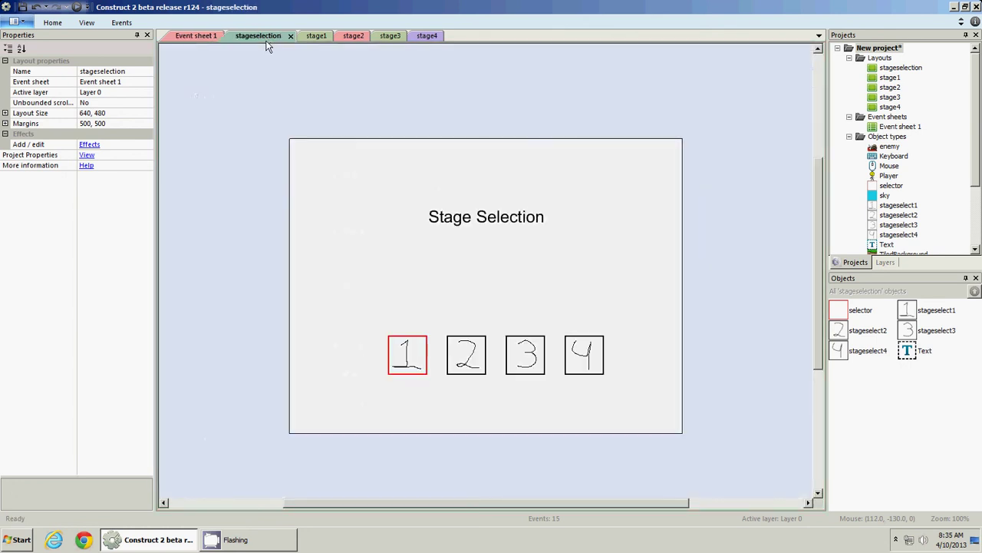